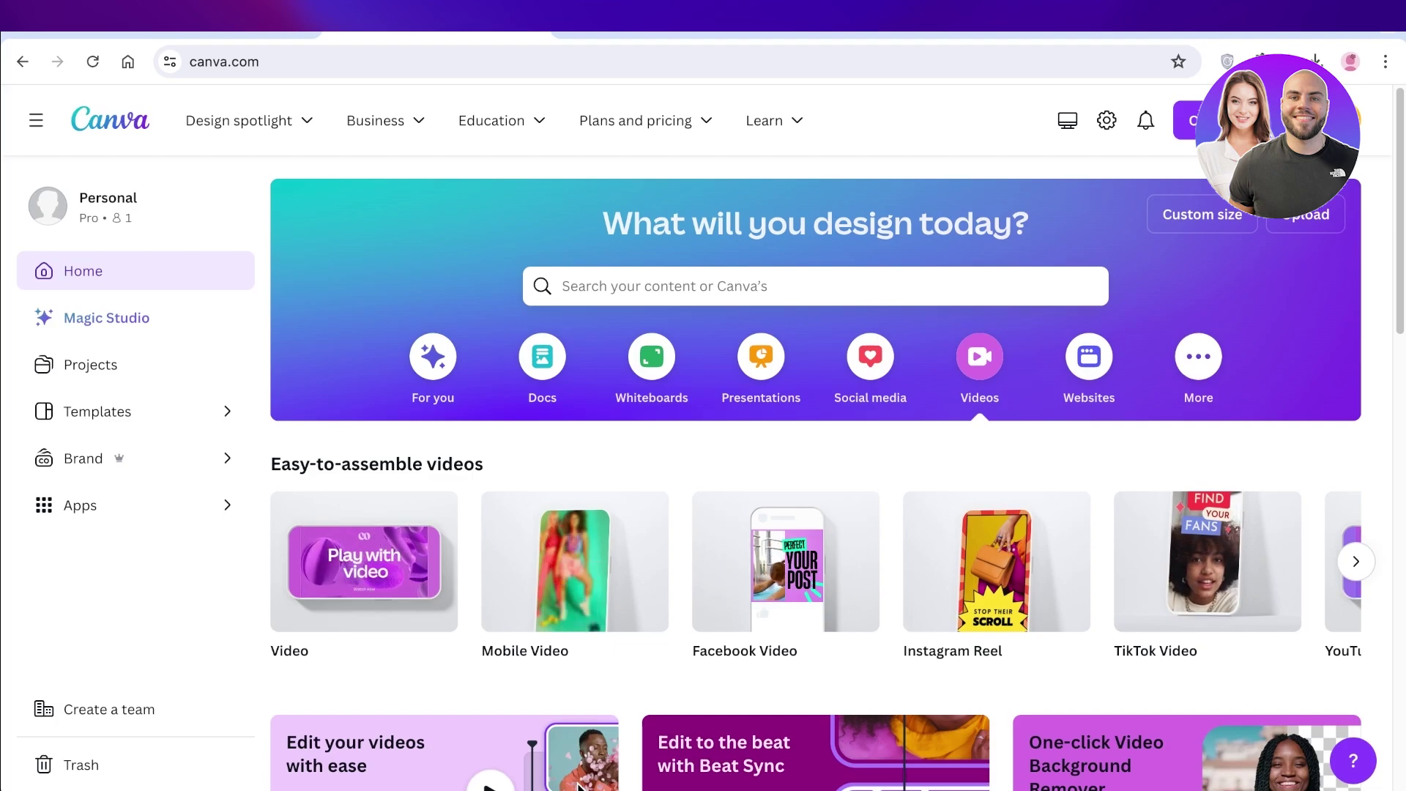
# Create a new custom-size design 6 in wide and 8 in high.
pyautogui.scroll(-1, 579, 785)
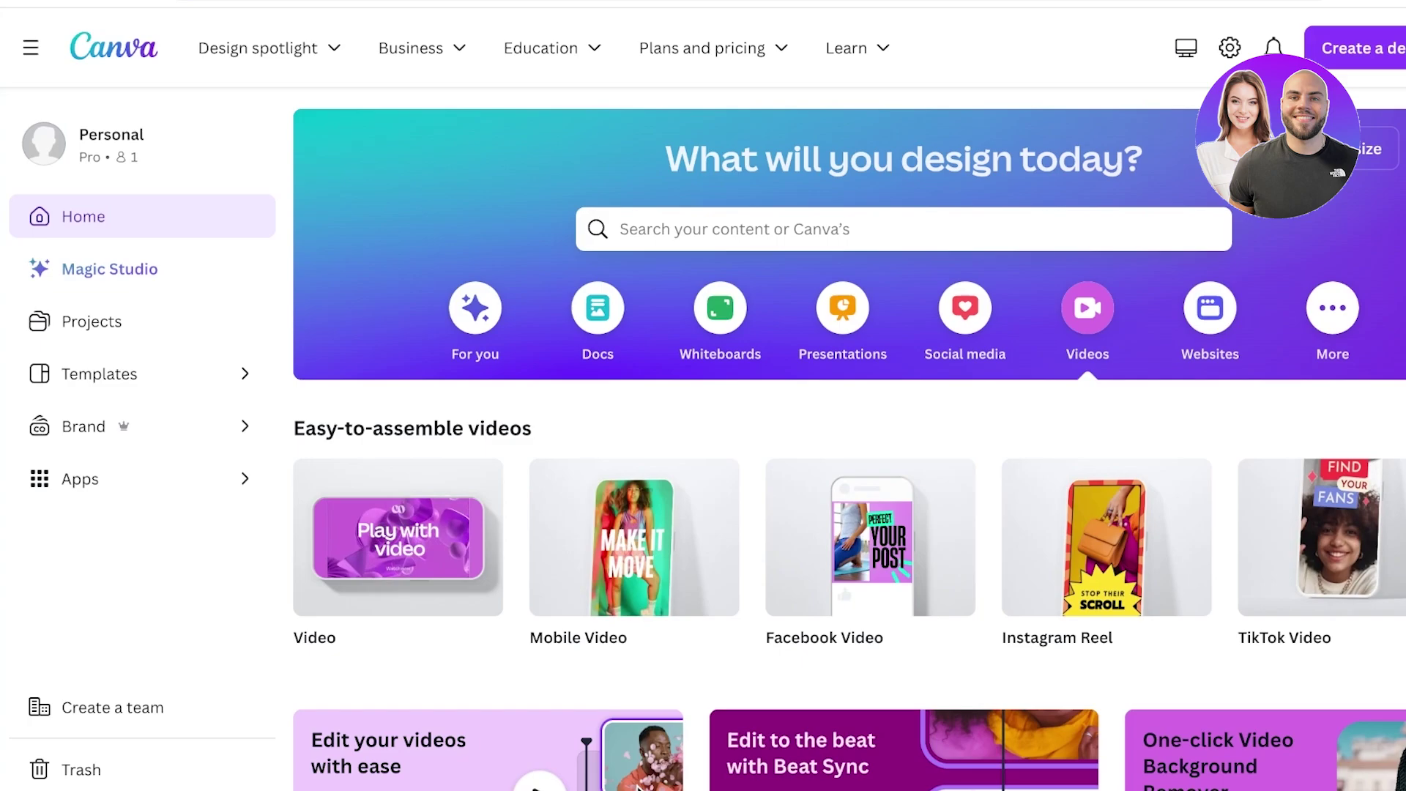
pyautogui.click(475, 309)
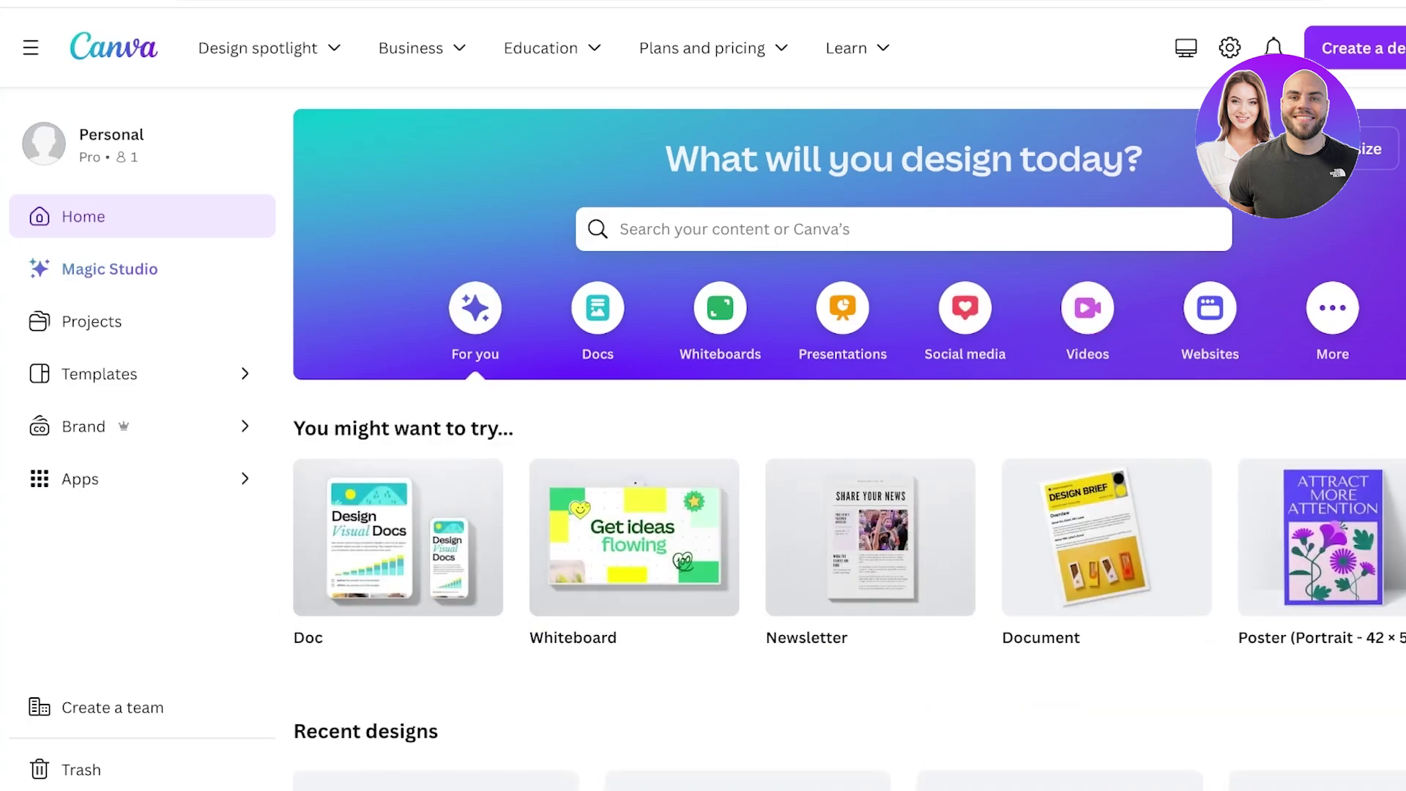
pyautogui.click(1351, 148)
pyautogui.click(1074, 249)
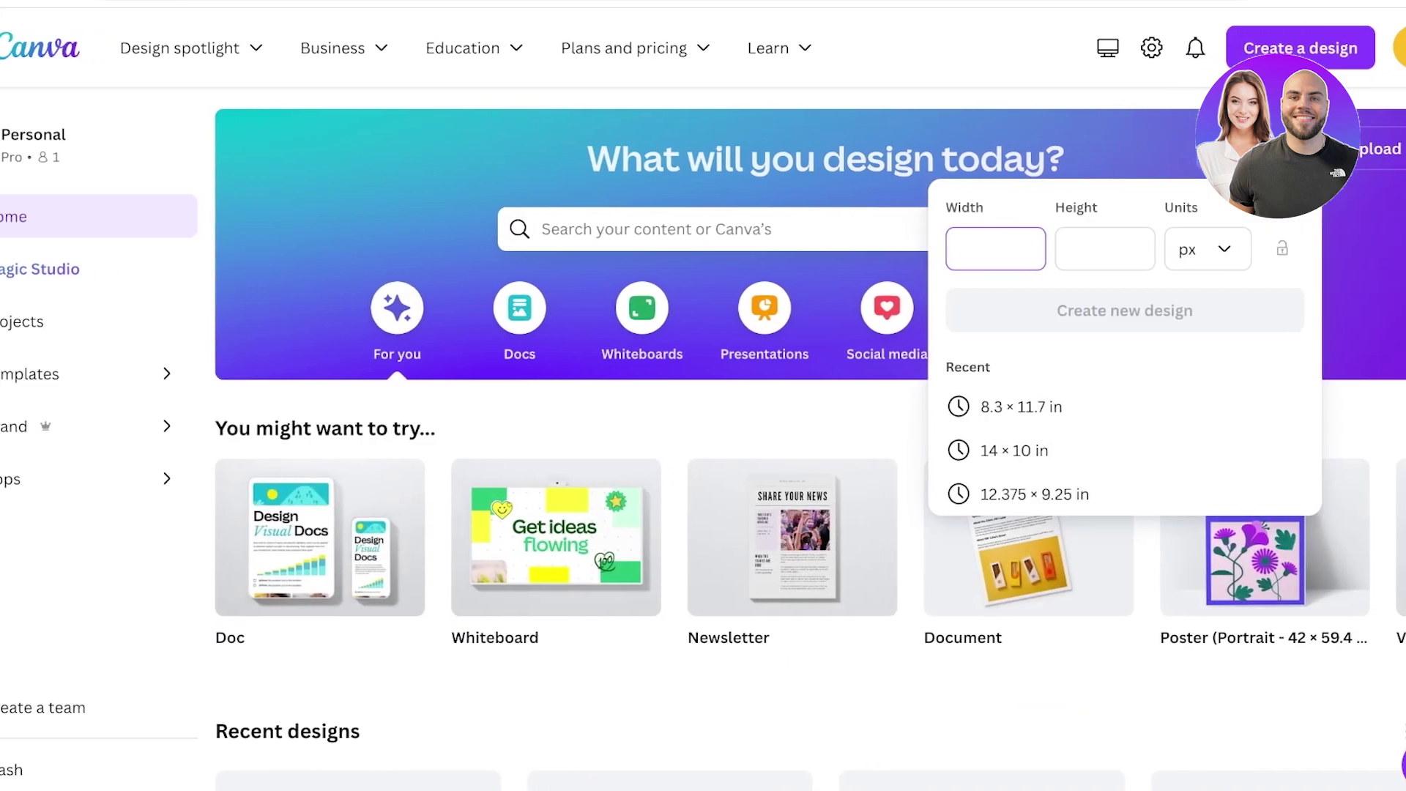
pyautogui.scroll(-8, 838, 439)
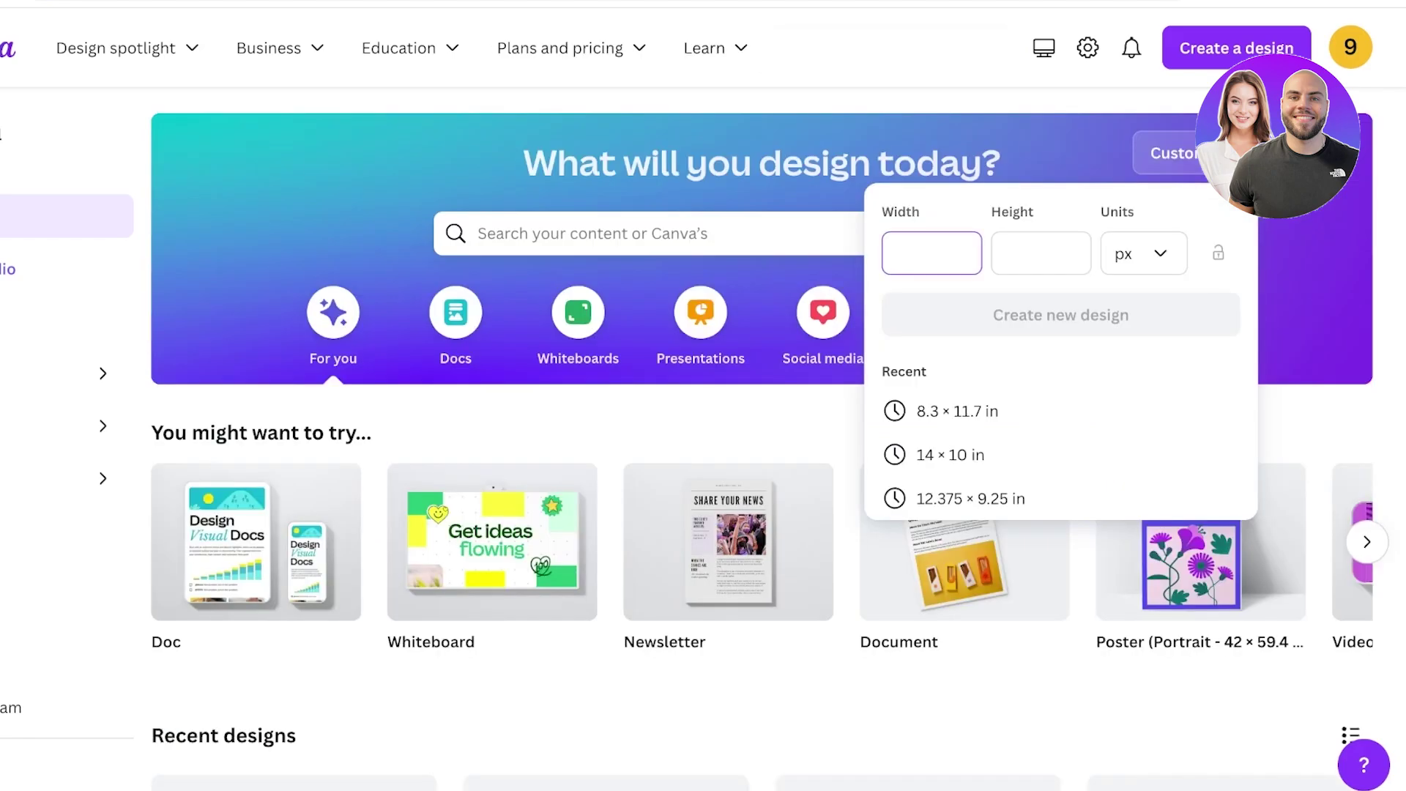
pyautogui.click(1144, 253)
pyautogui.click(1153, 357)
pyautogui.write('6')
pyautogui.click(1041, 254)
pyautogui.write('9')
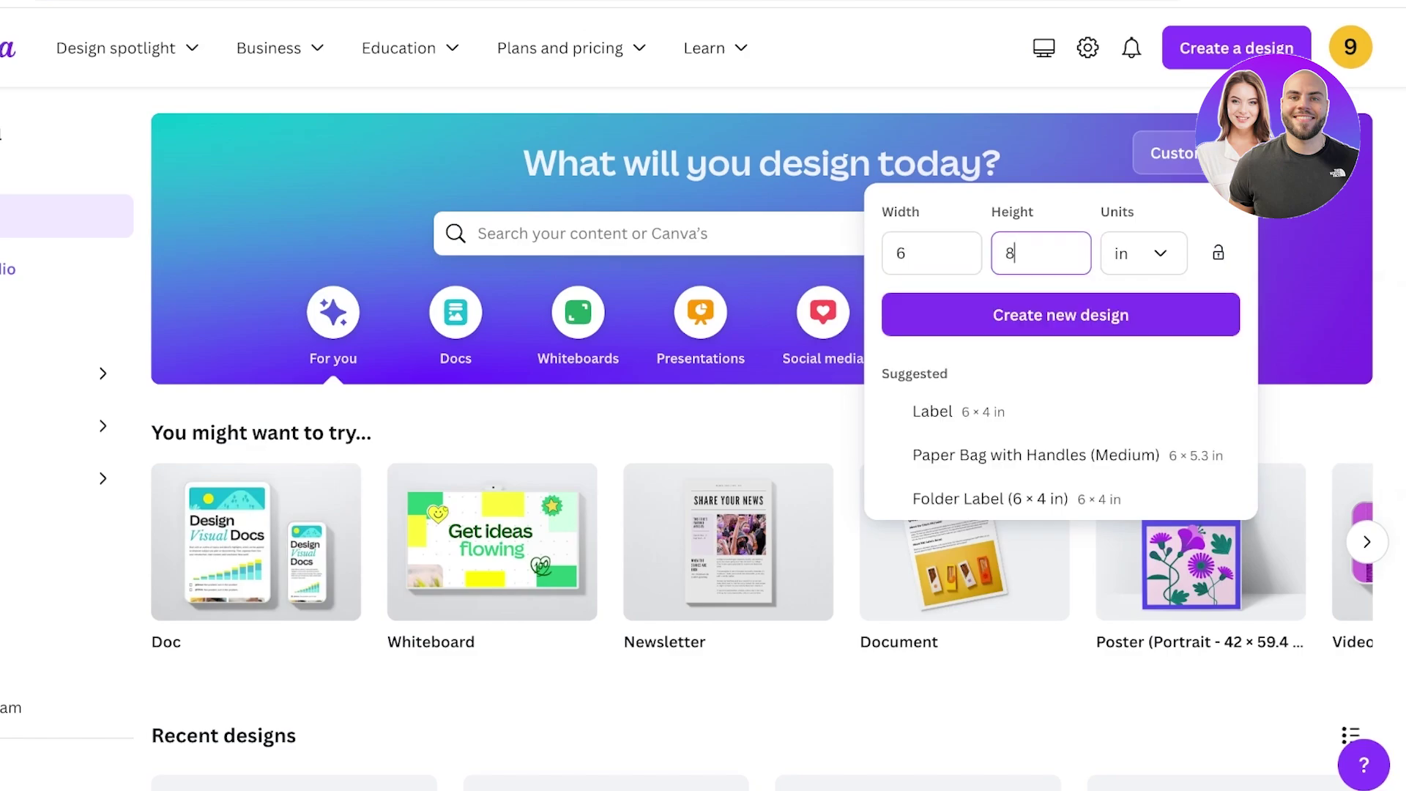
pyautogui.click(1060, 315)
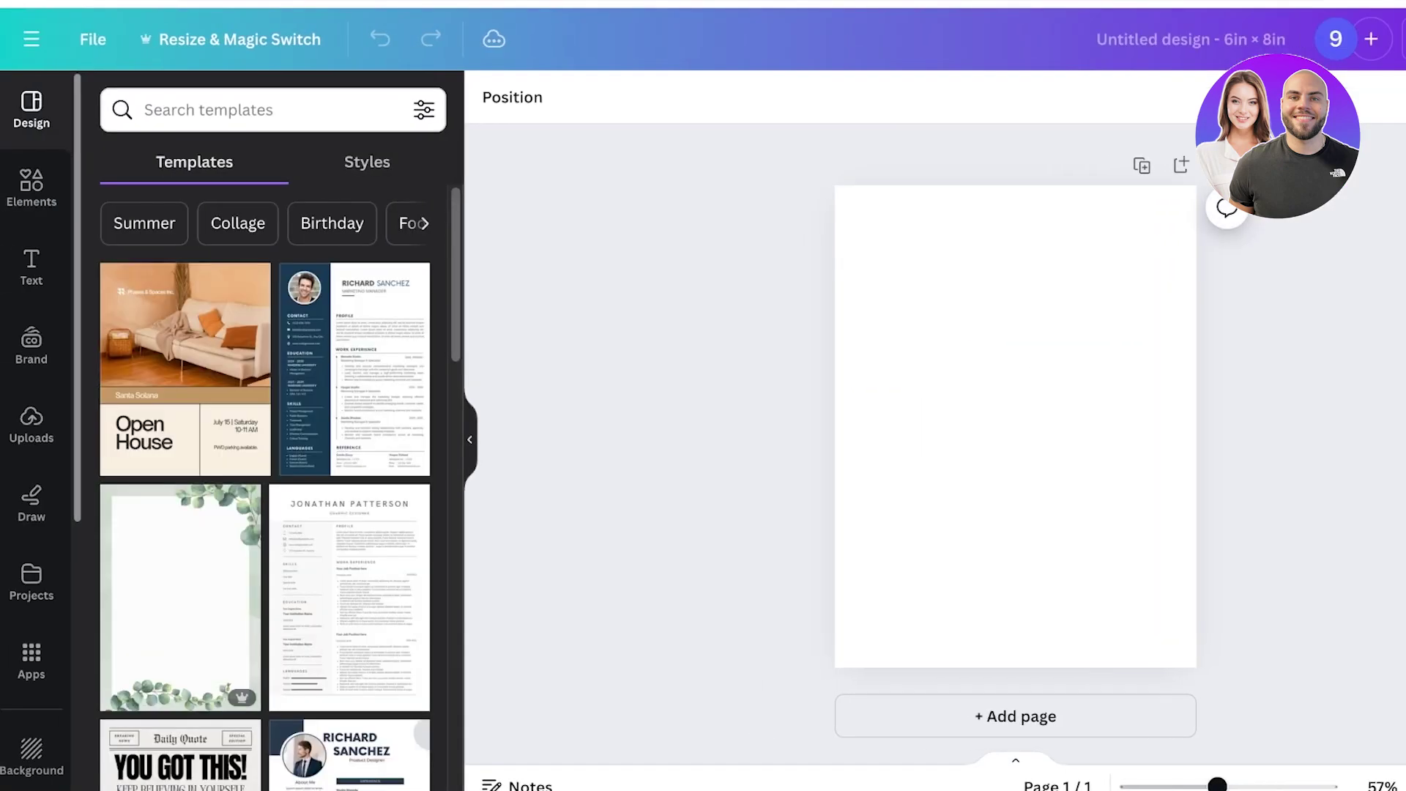
# Fill the blank page's background with a custom muted rose-pink solid color.
pyautogui.click(1015, 426)
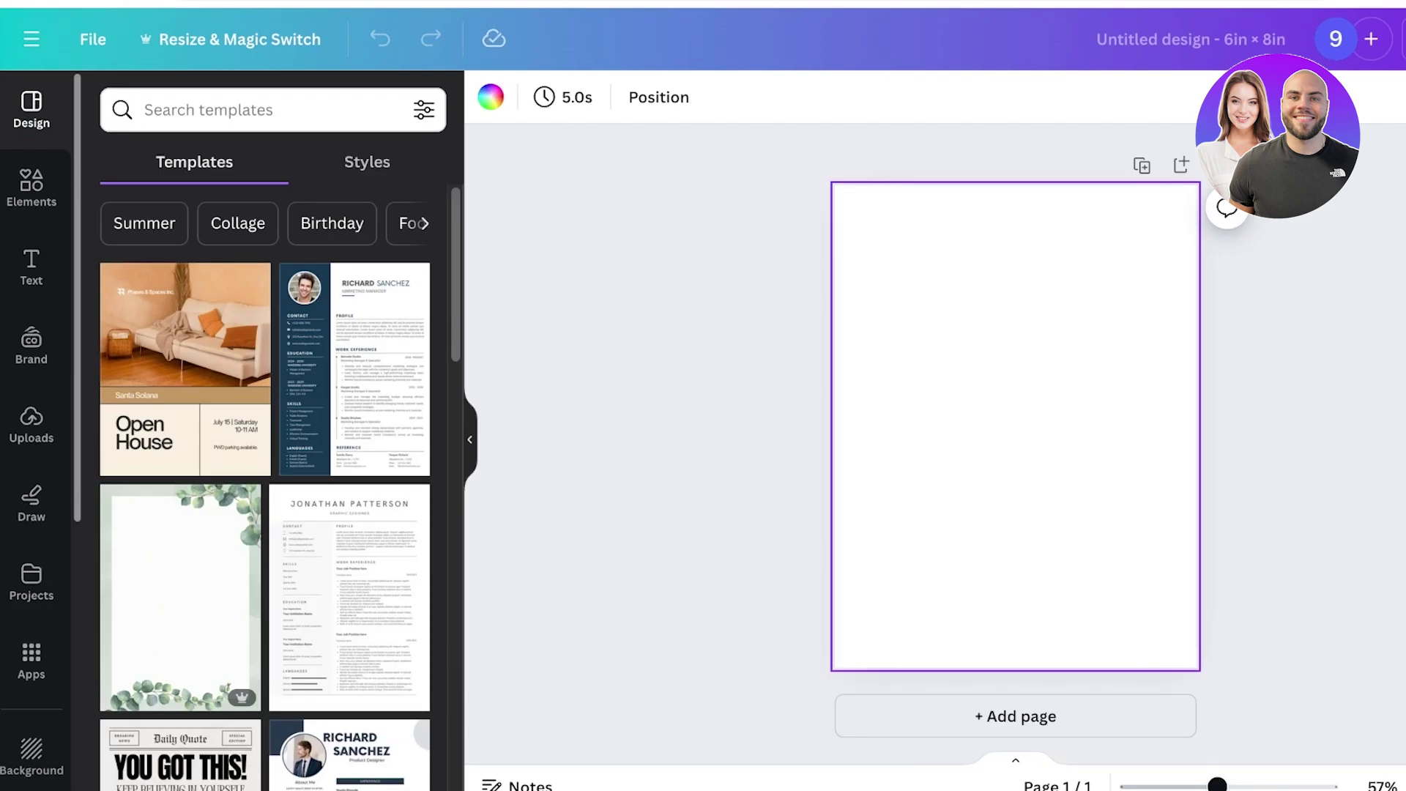
pyautogui.click(490, 97)
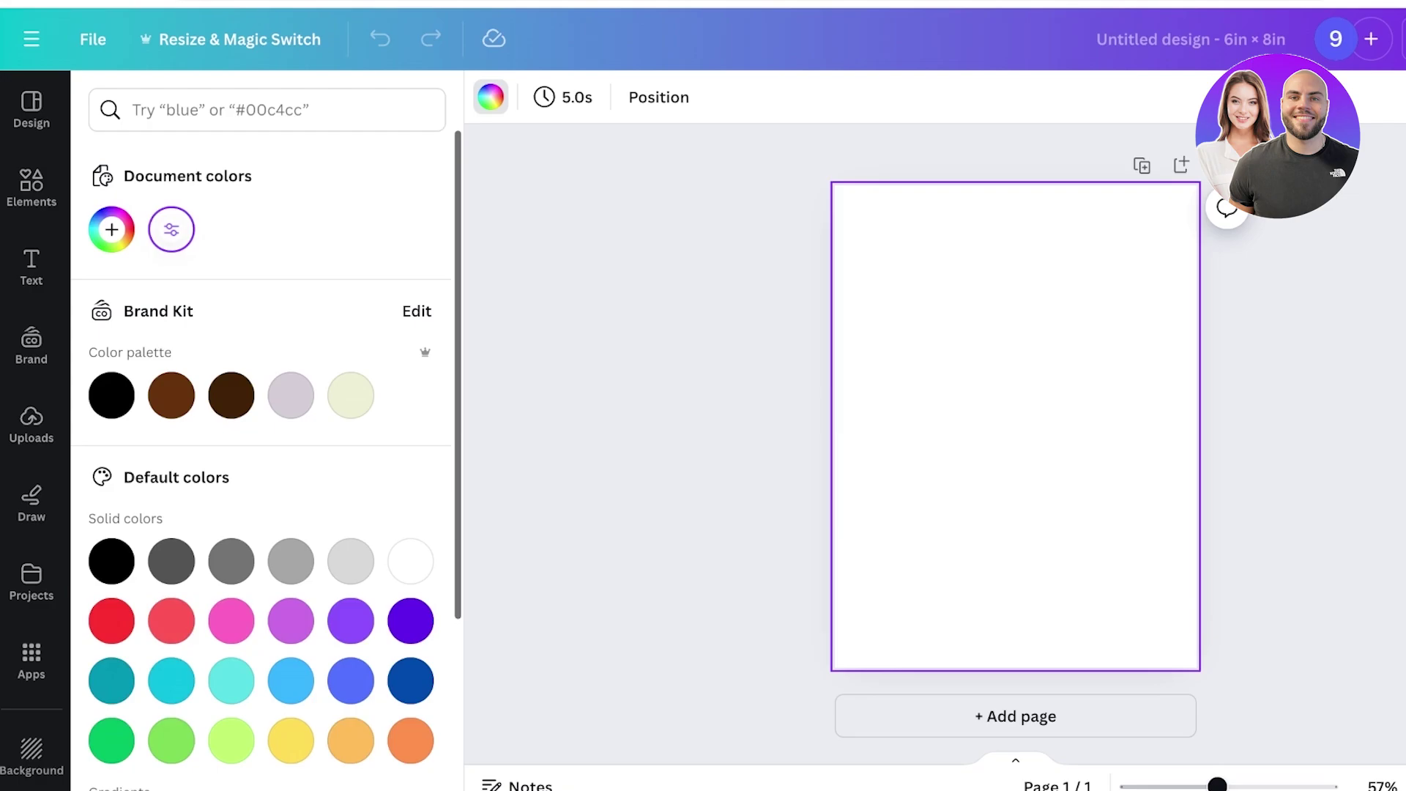
pyautogui.click(112, 229)
pyautogui.click(240, 369)
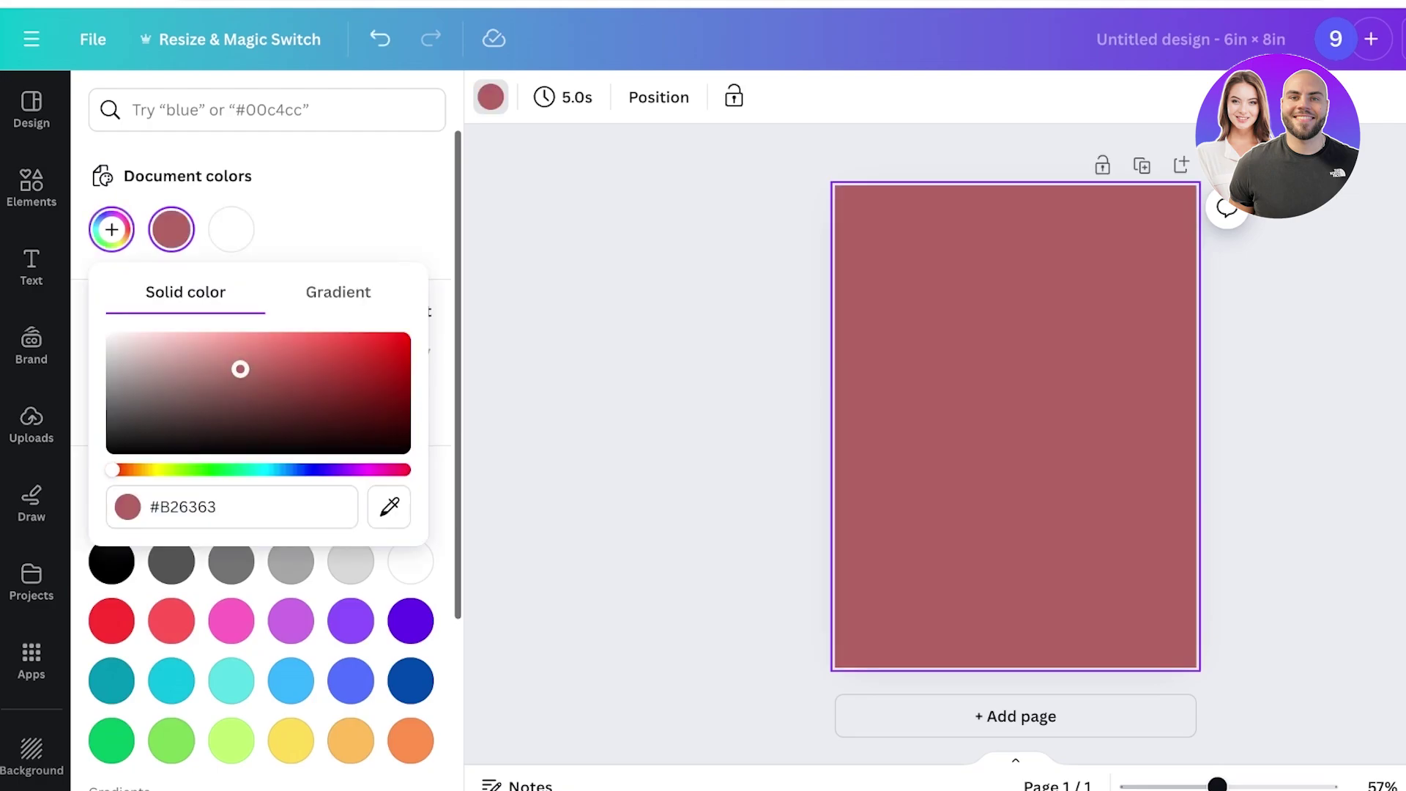
pyautogui.click(387, 471)
pyautogui.click(648, 410)
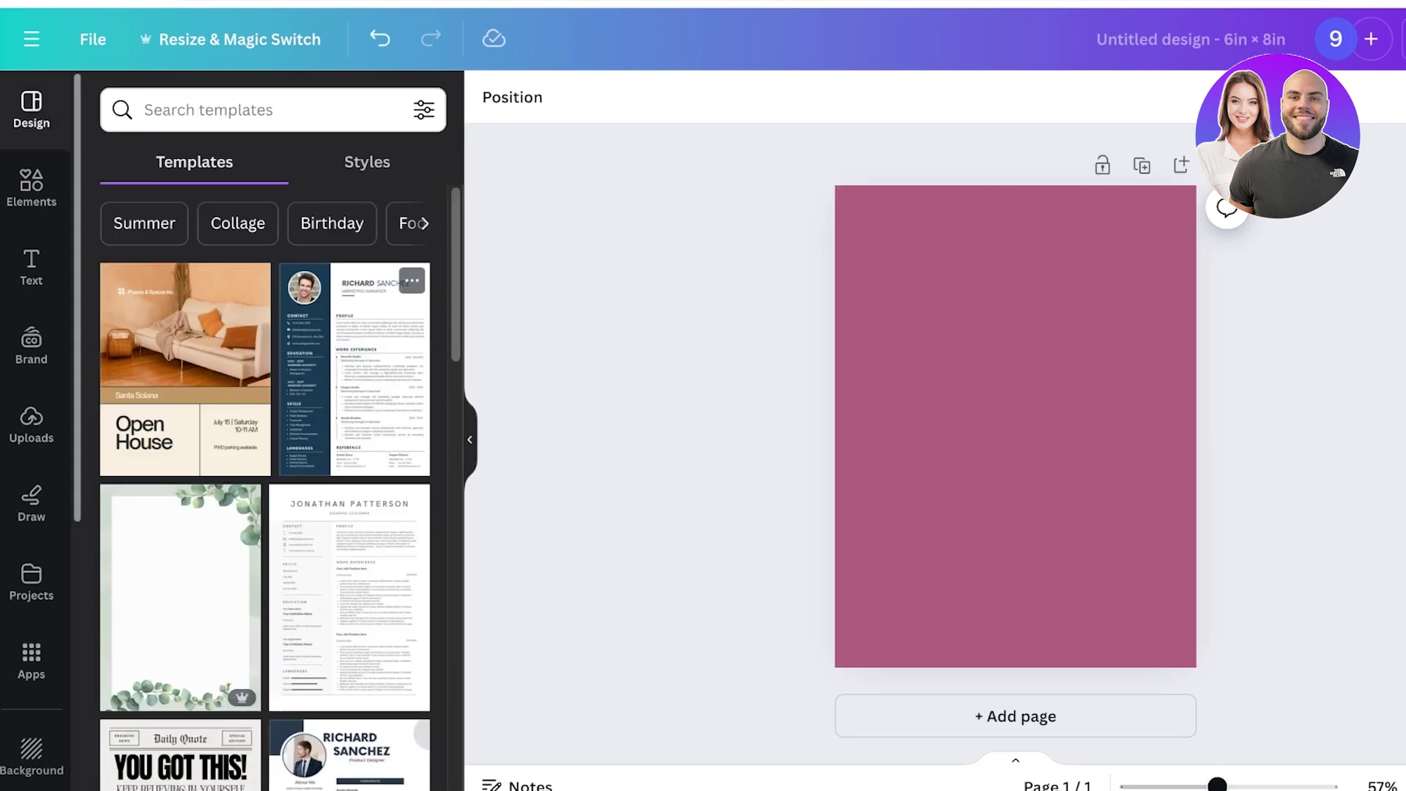
# Add the uploaded portrait of the woman in the white robe to the page, enlarge it slightly and center it horizontally.
pyautogui.click(31, 423)
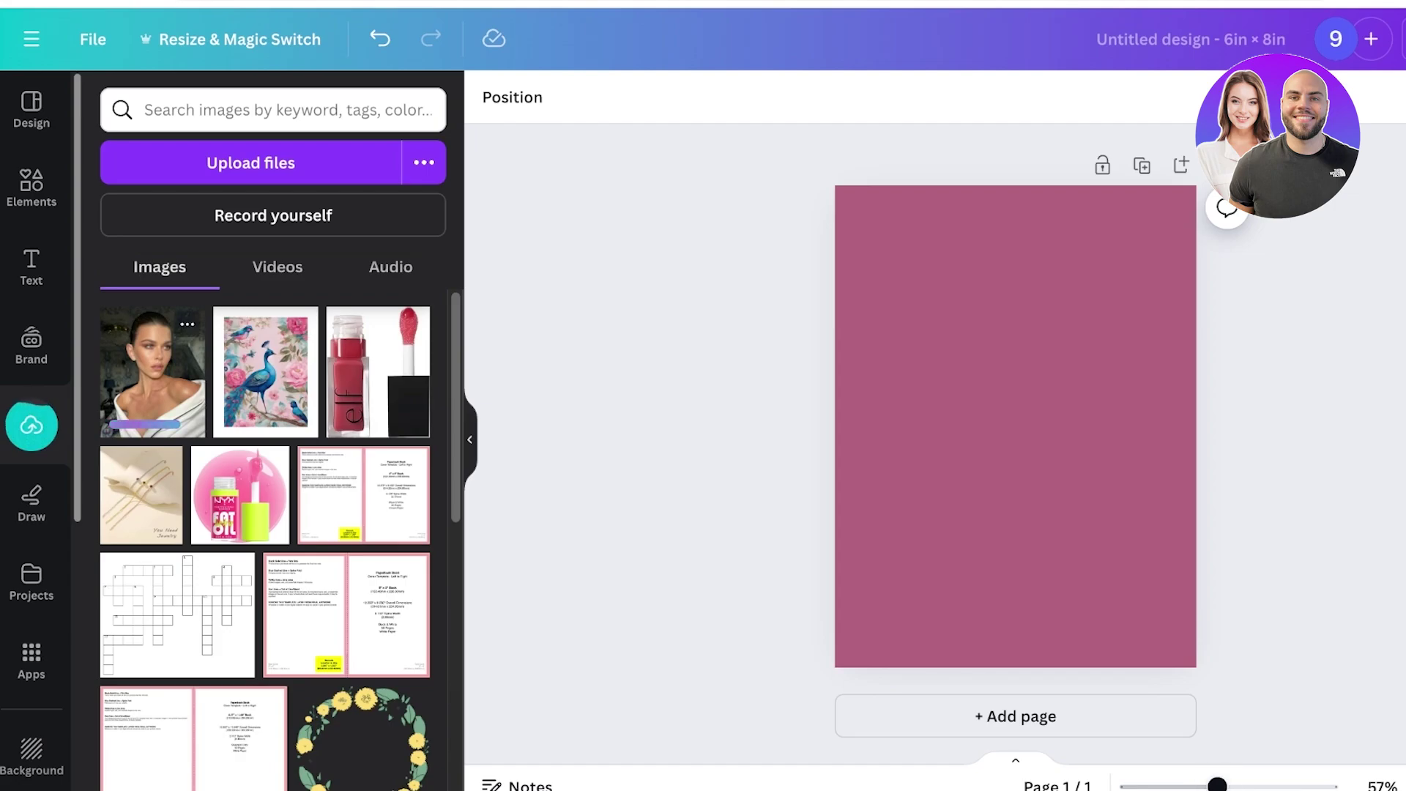
pyautogui.click(152, 372)
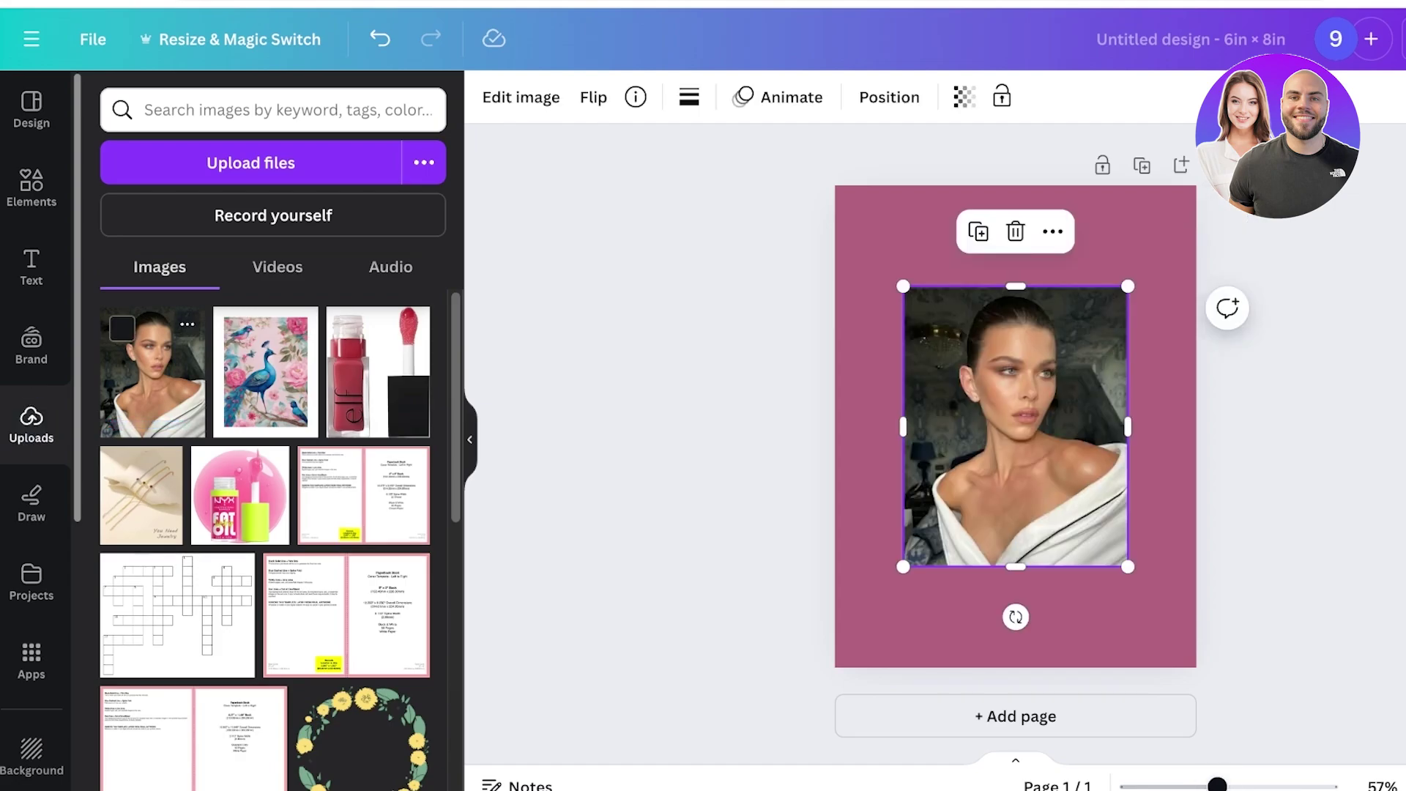
pyautogui.moveTo(1016, 429); pyautogui.dragTo(960, 344)
pyautogui.moveTo(1072, 484); pyautogui.dragTo(1081, 496)
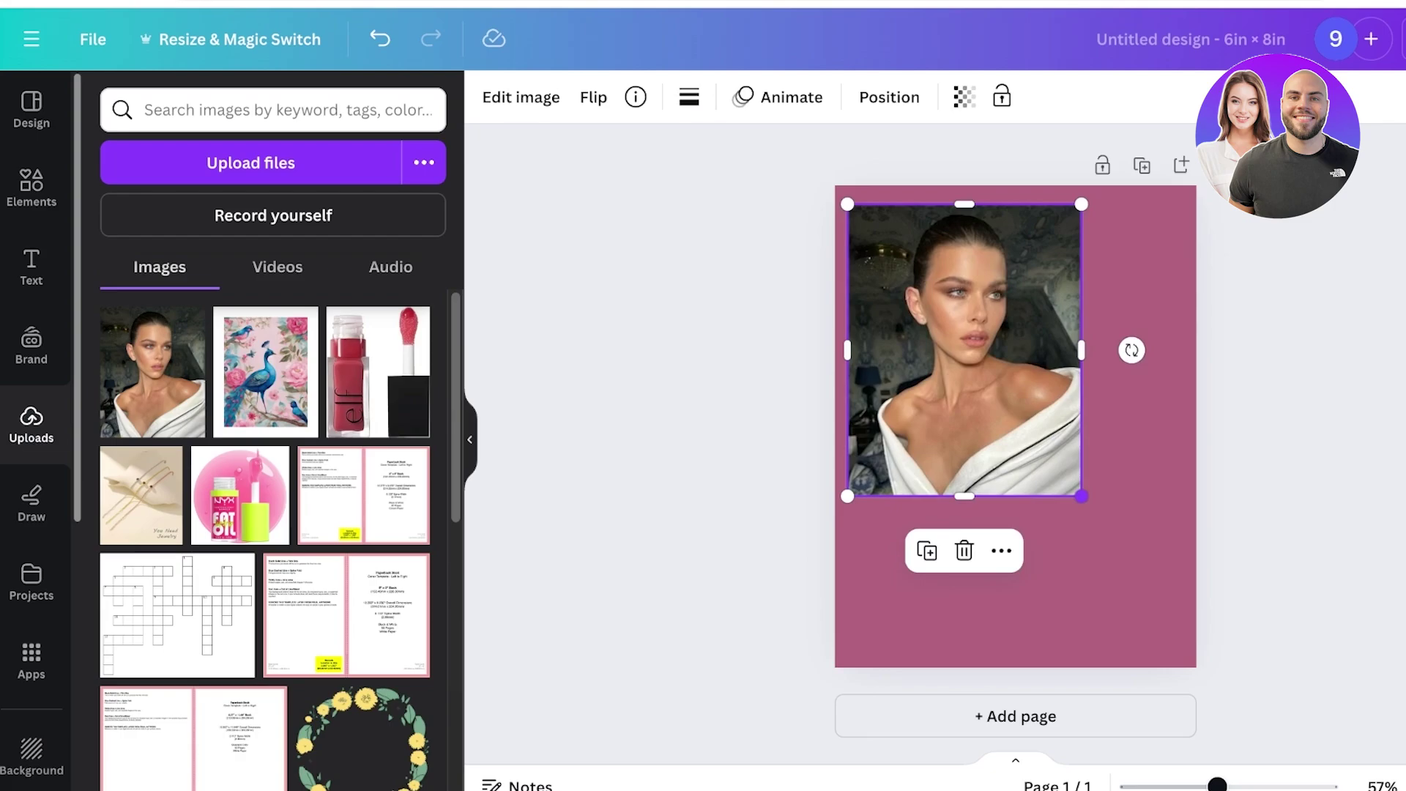
pyautogui.moveTo(1217, 786); pyautogui.dragTo(1224, 785)
pyautogui.scroll(1, 1015, 396)
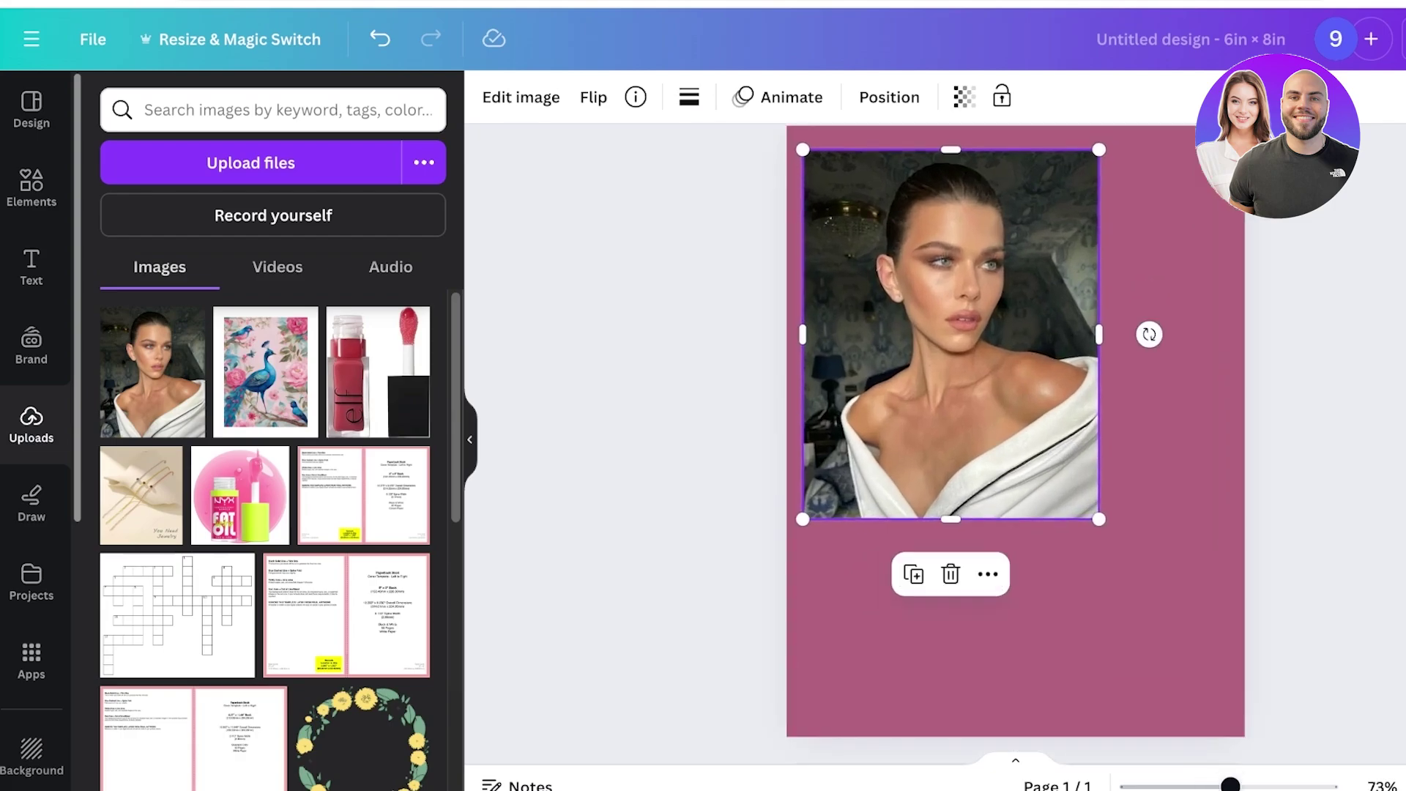
pyautogui.scroll(-1, 1014, 410)
pyautogui.moveTo(951, 322); pyautogui.dragTo(1016, 408)
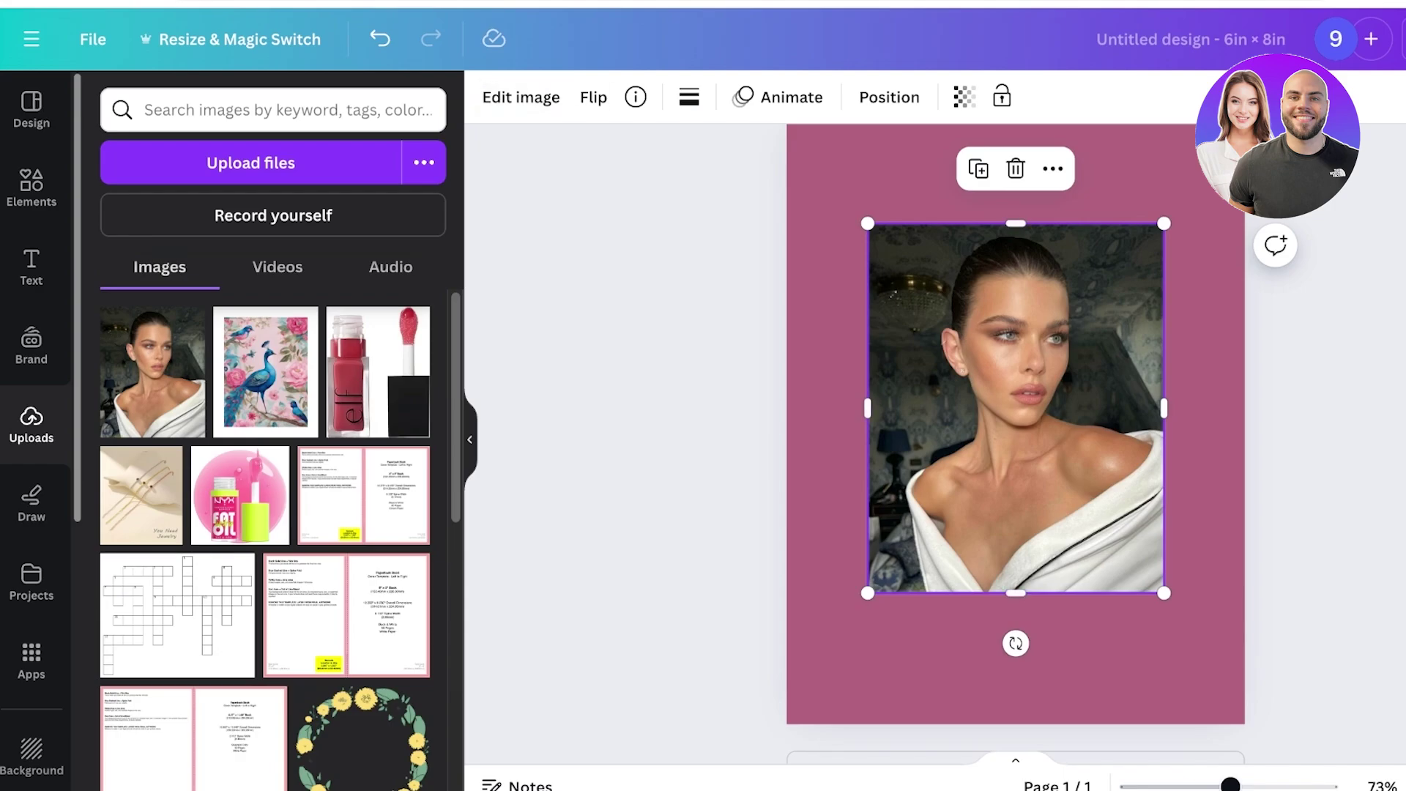
# Remove the portrait's background with BG Remover and move the cutout slightly lower on the page.
pyautogui.click(521, 97)
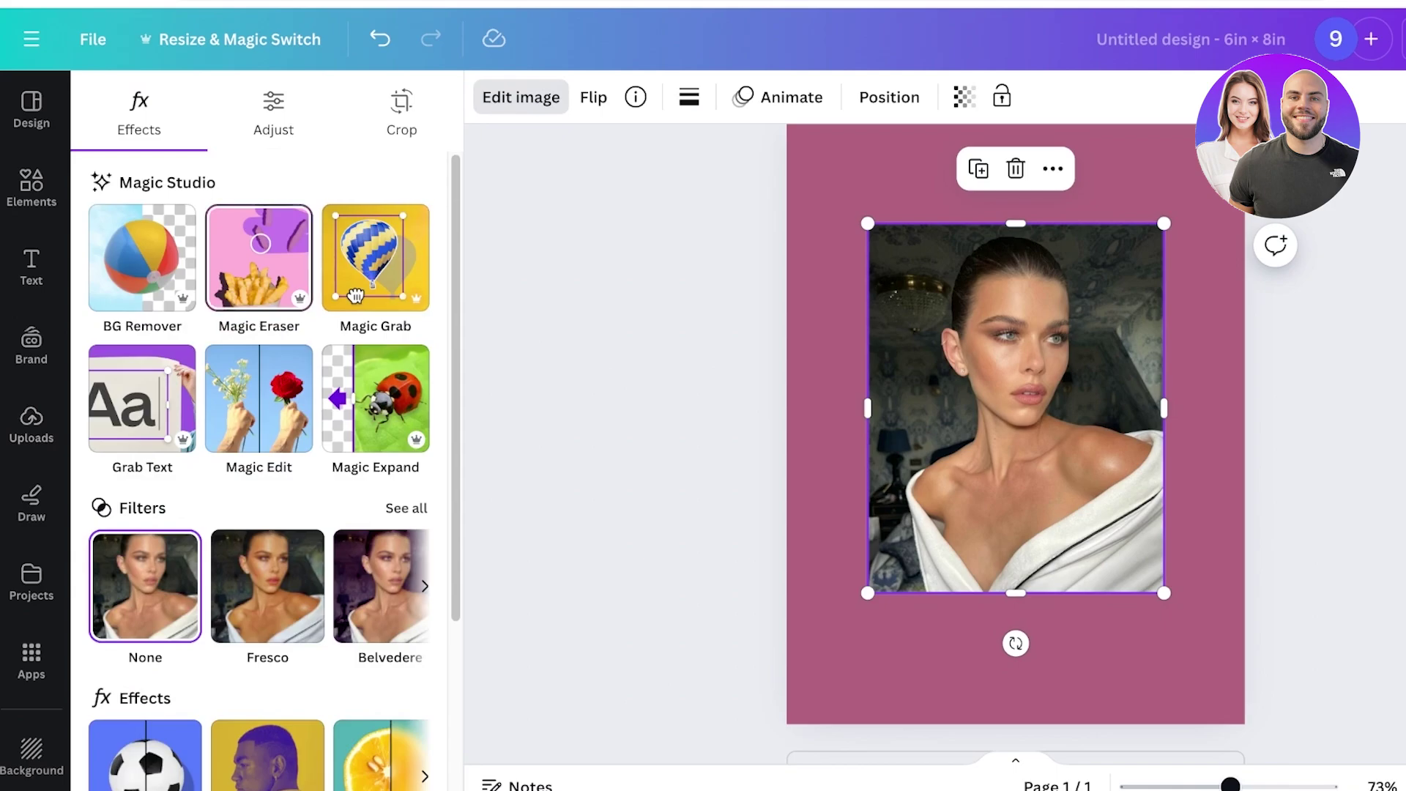
pyautogui.click(142, 258)
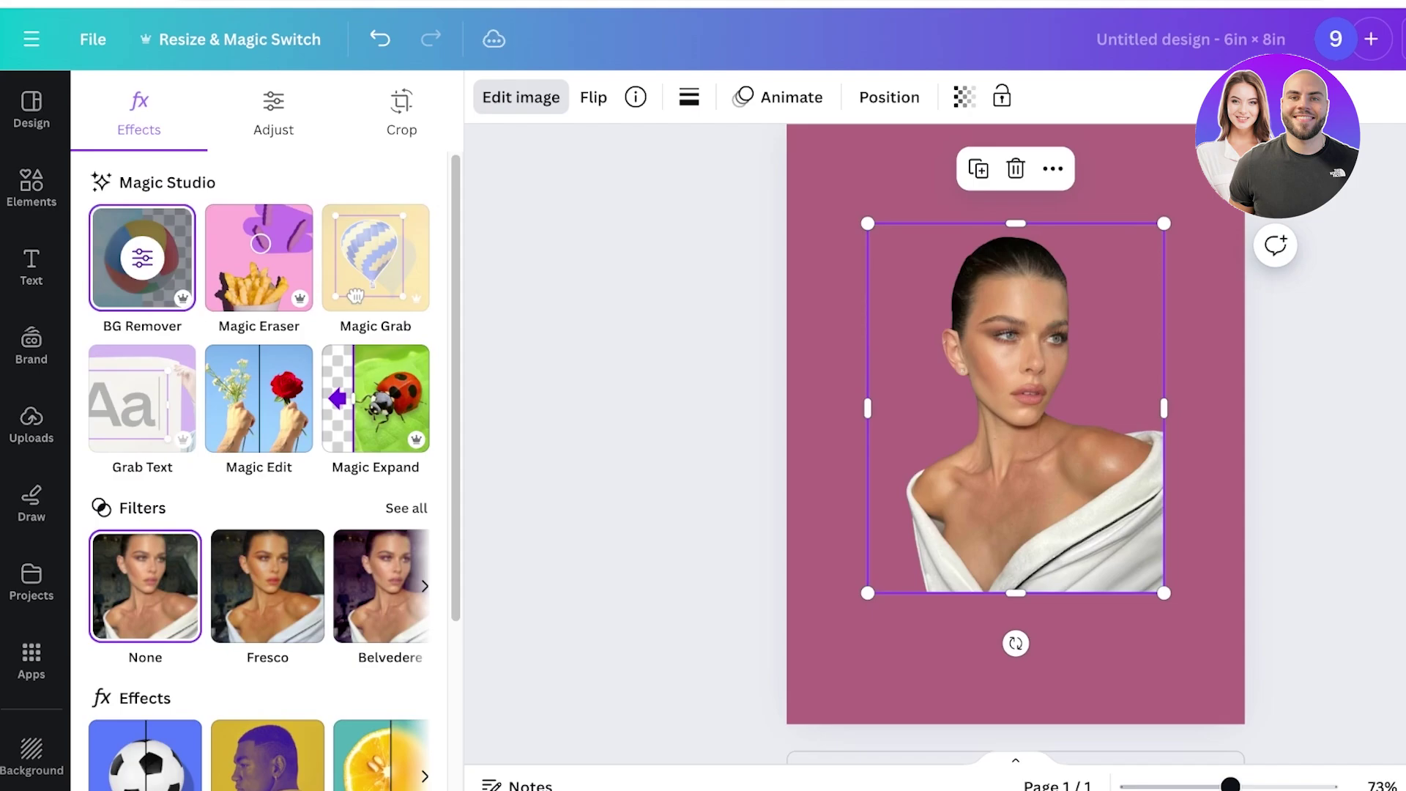
pyautogui.moveTo(1016, 408); pyautogui.dragTo(1016, 443)
# Try out Magic Eraser's Click and Brush selection modes on the portrait, with the brush size set to 10.
pyautogui.scroll(-1, 259, 469)
pyautogui.scroll(-3, 260, 468)
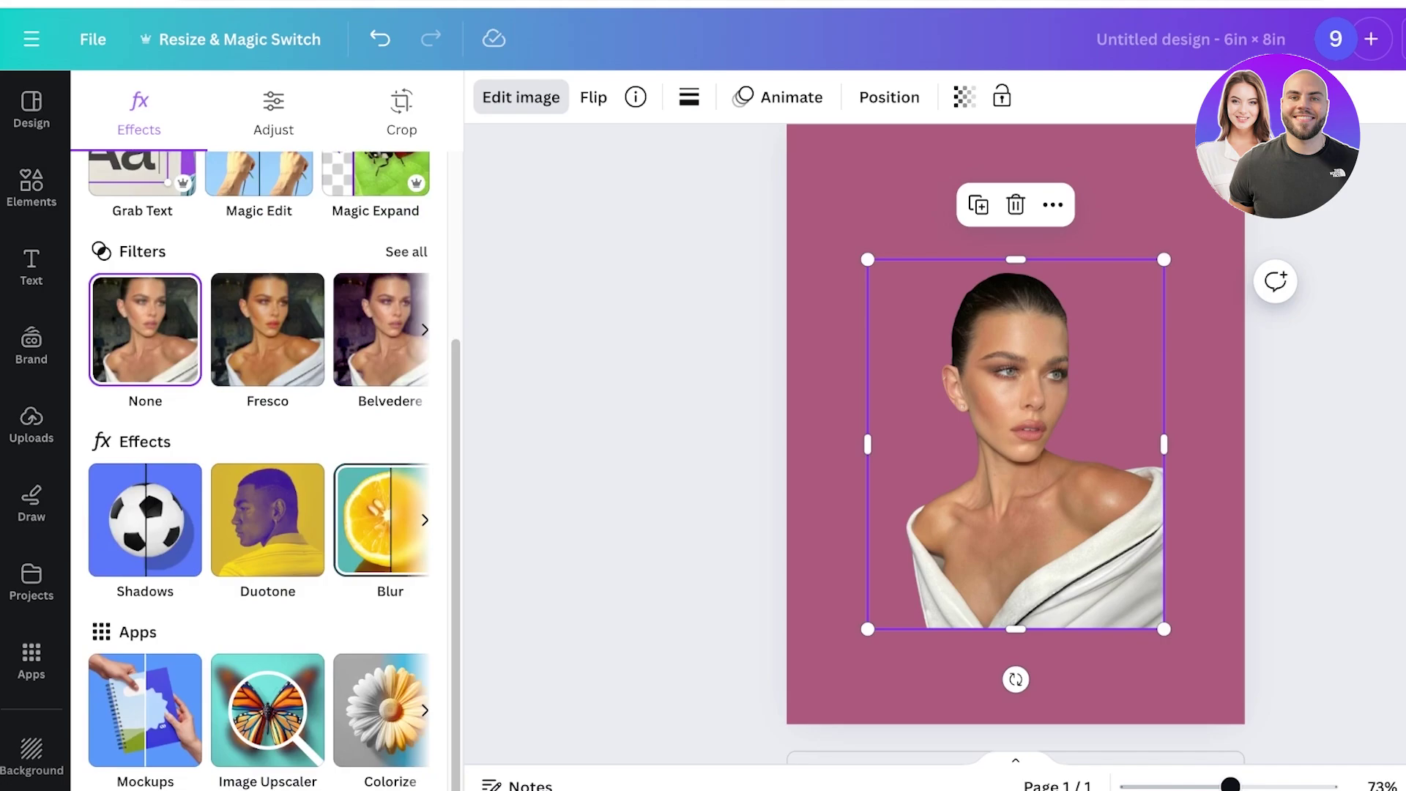
pyautogui.scroll(3, 260, 469)
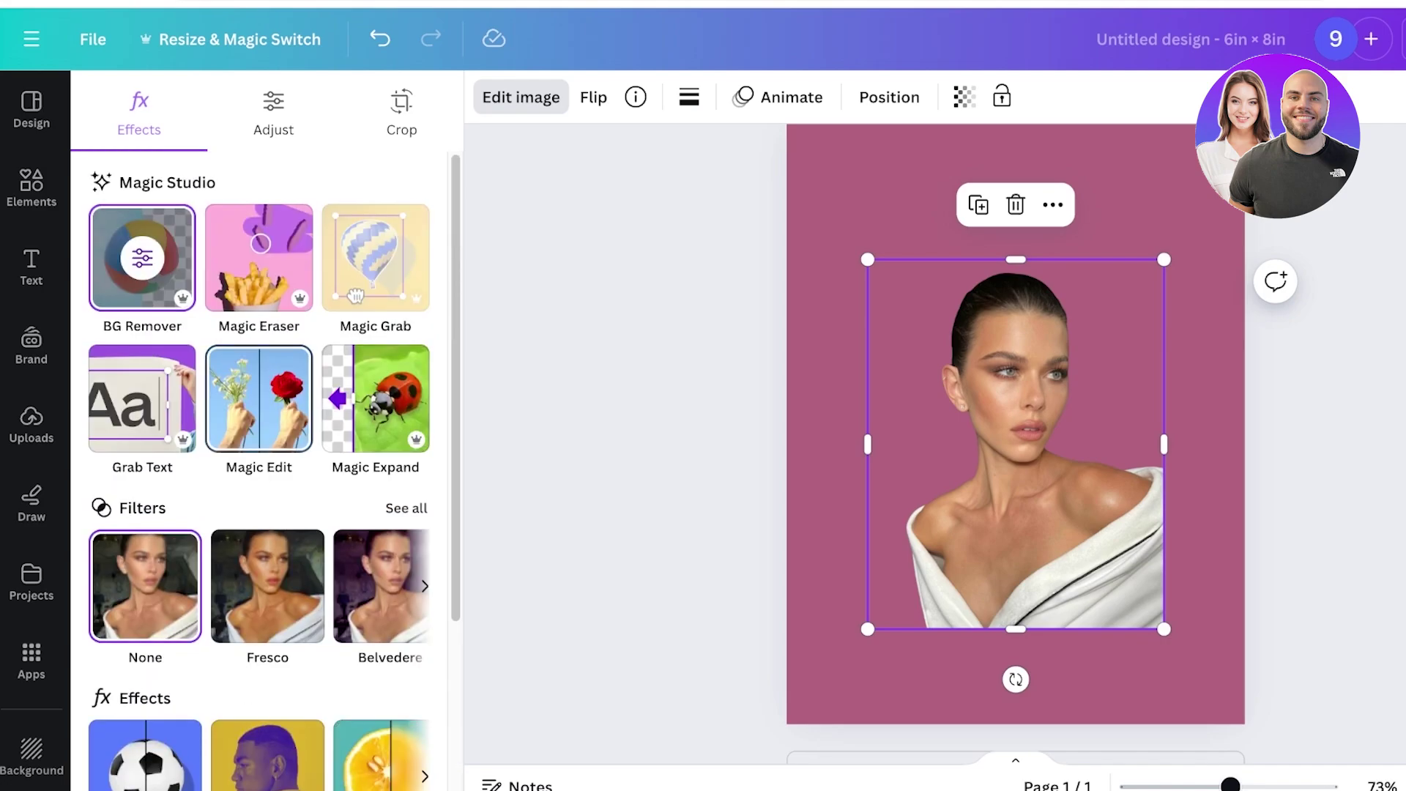
pyautogui.click(258, 257)
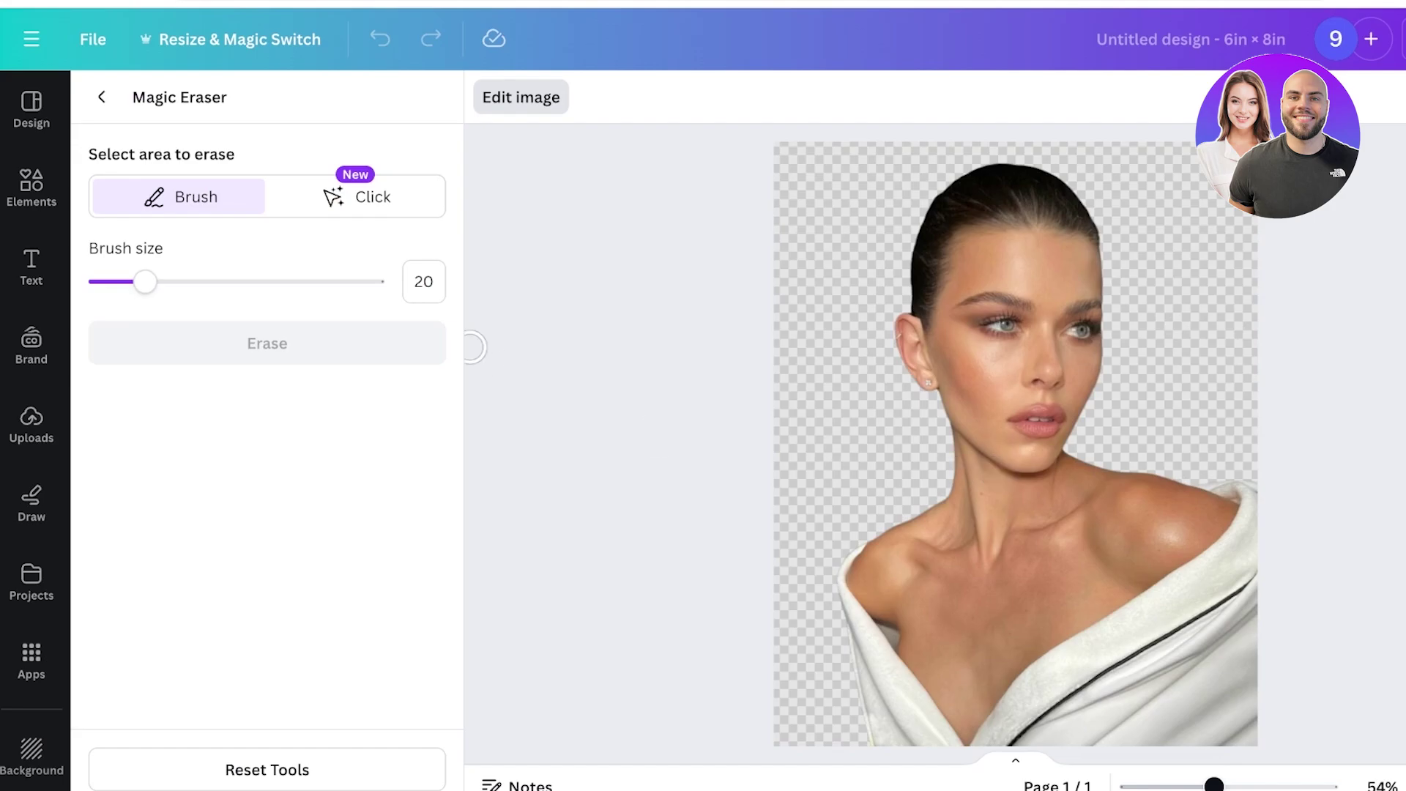
pyautogui.click(356, 196)
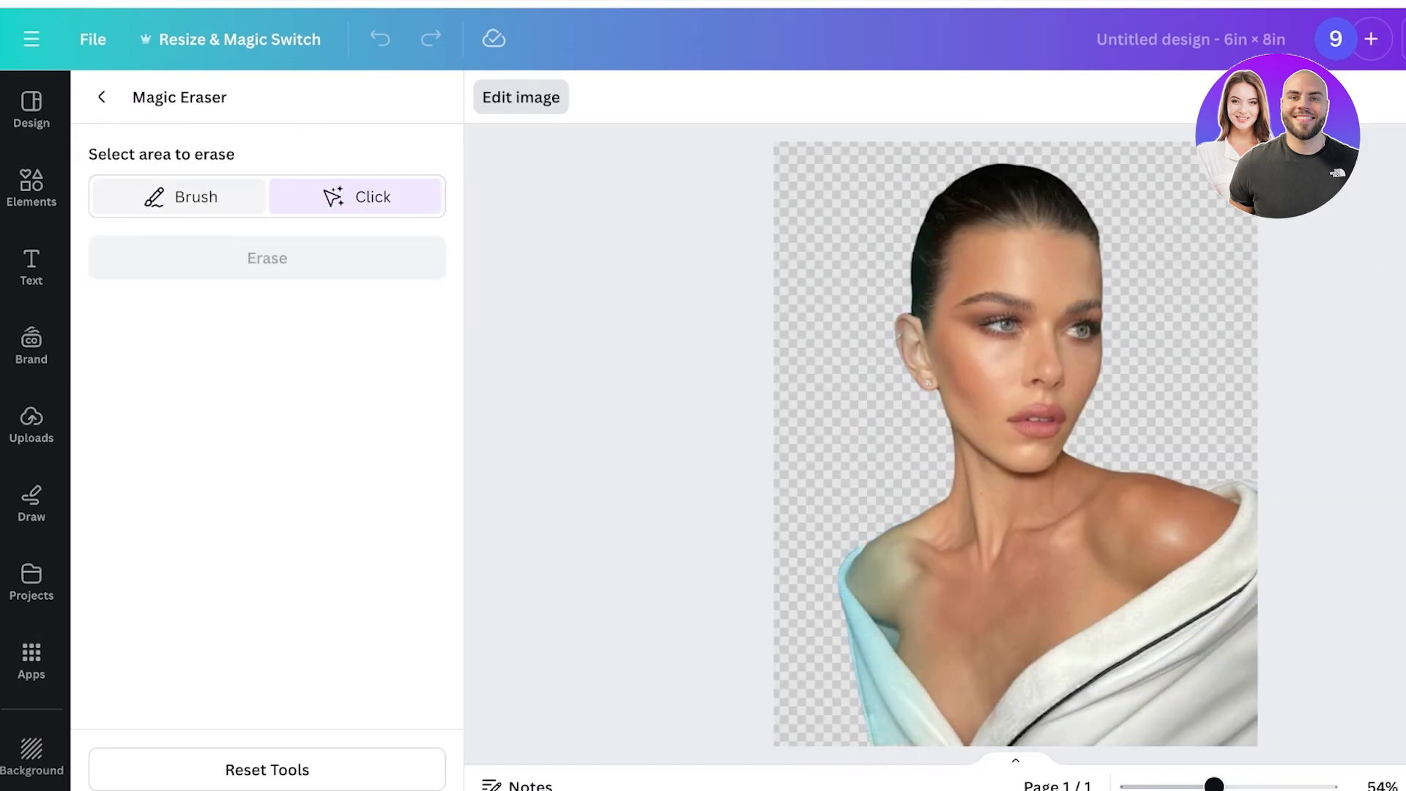
pyautogui.click(197, 196)
pyautogui.click(355, 196)
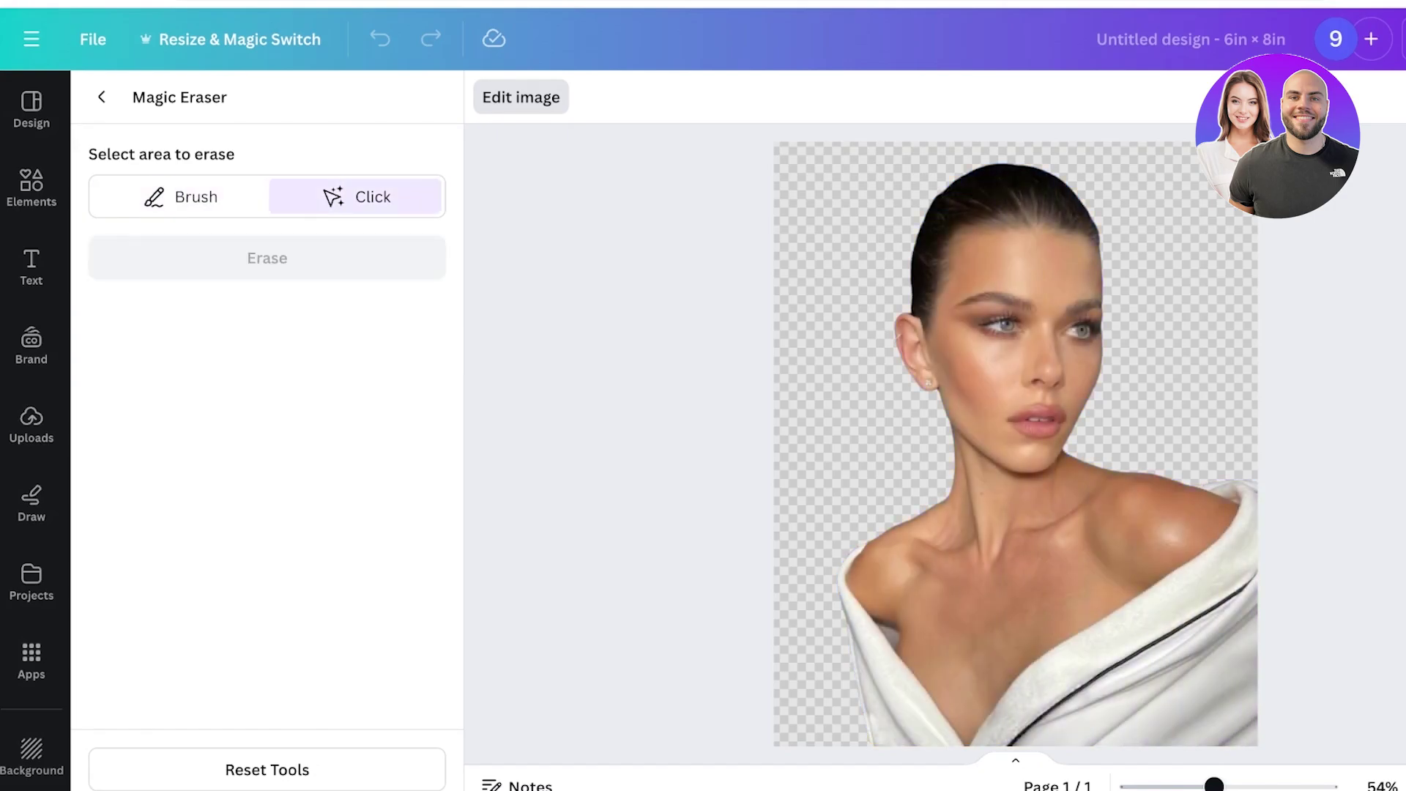
pyautogui.click(196, 196)
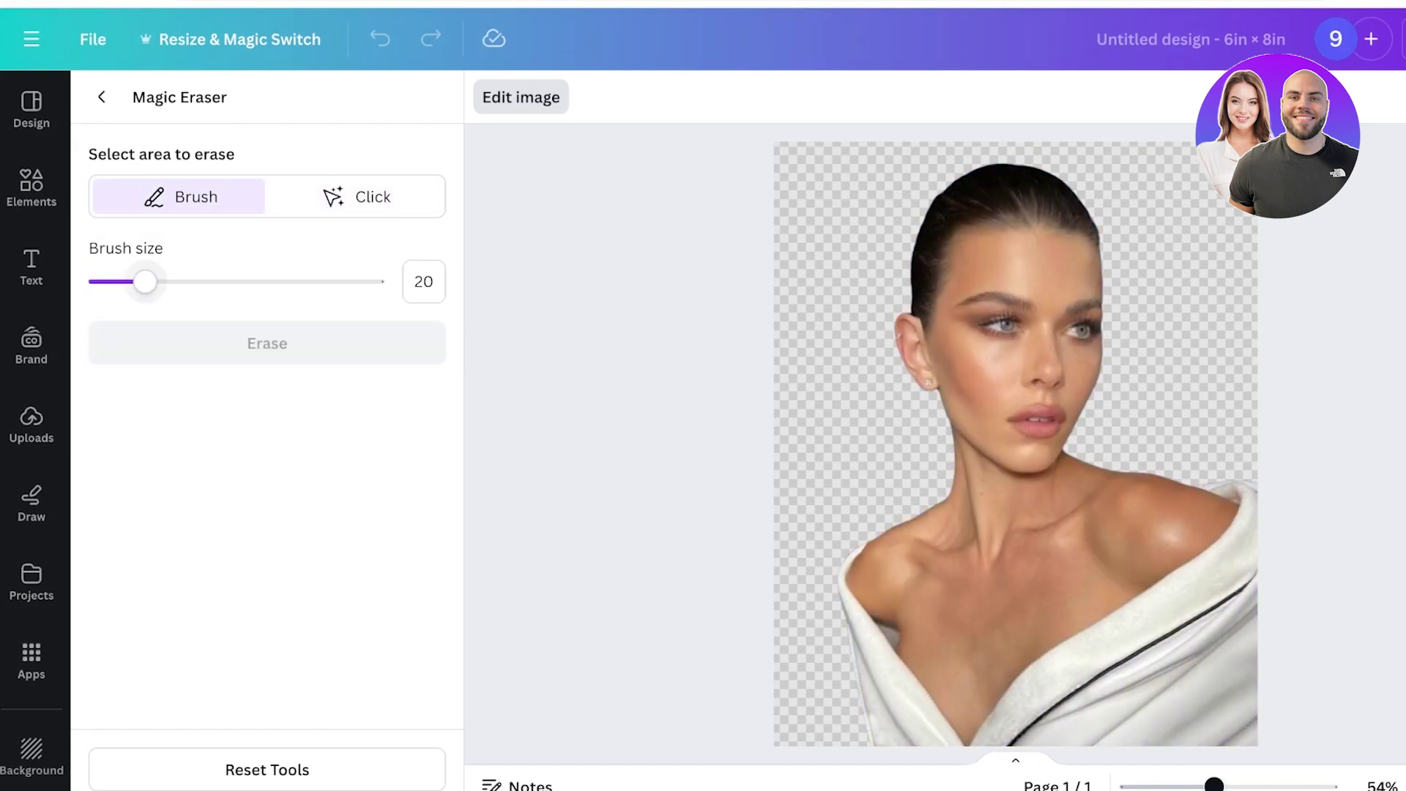
pyautogui.moveTo(145, 281)
pyautogui.mouseDown()
pyautogui.moveTo(89, 281)
pyautogui.moveTo(163, 282)
pyautogui.moveTo(115, 281)
pyautogui.mouseUp()
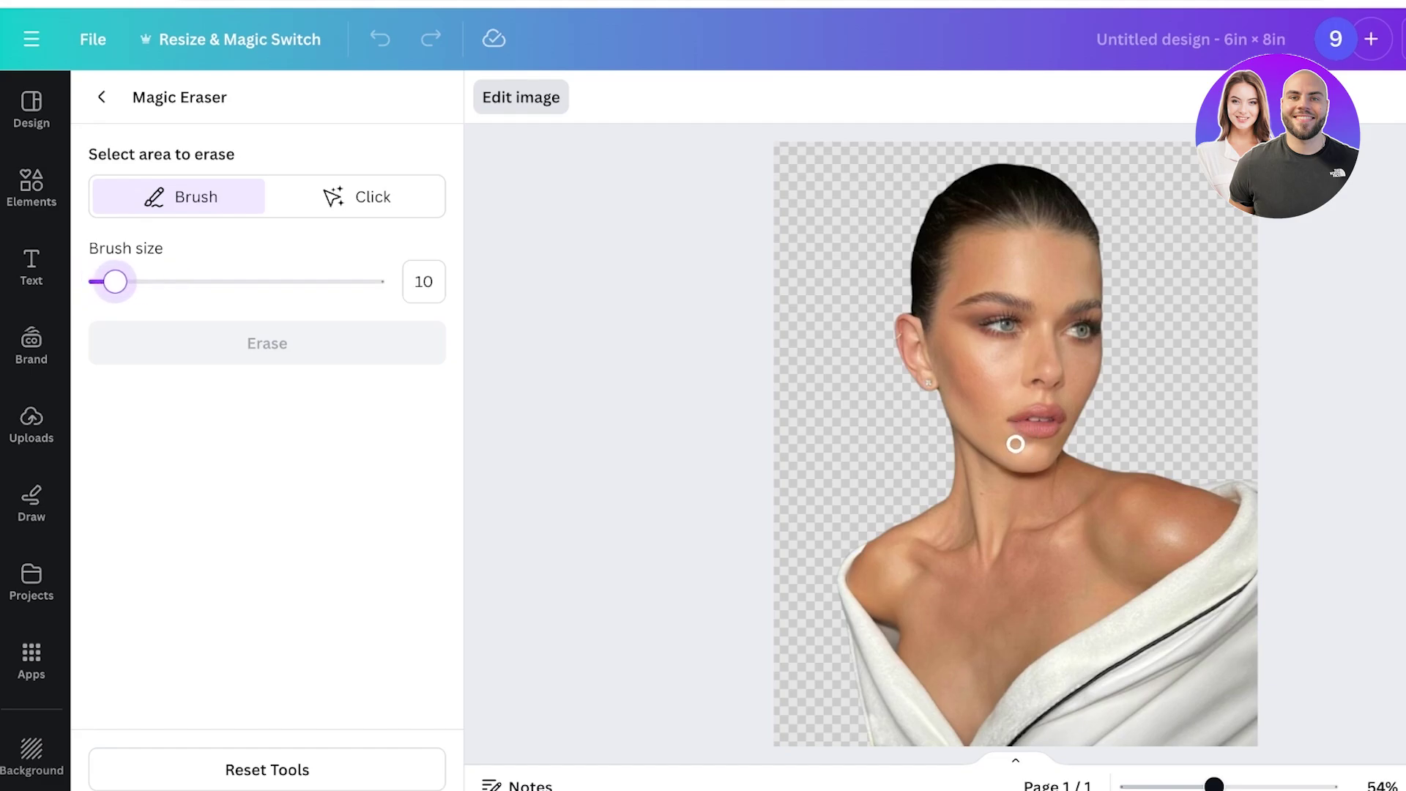
pyautogui.scroll(5, 1017, 444)
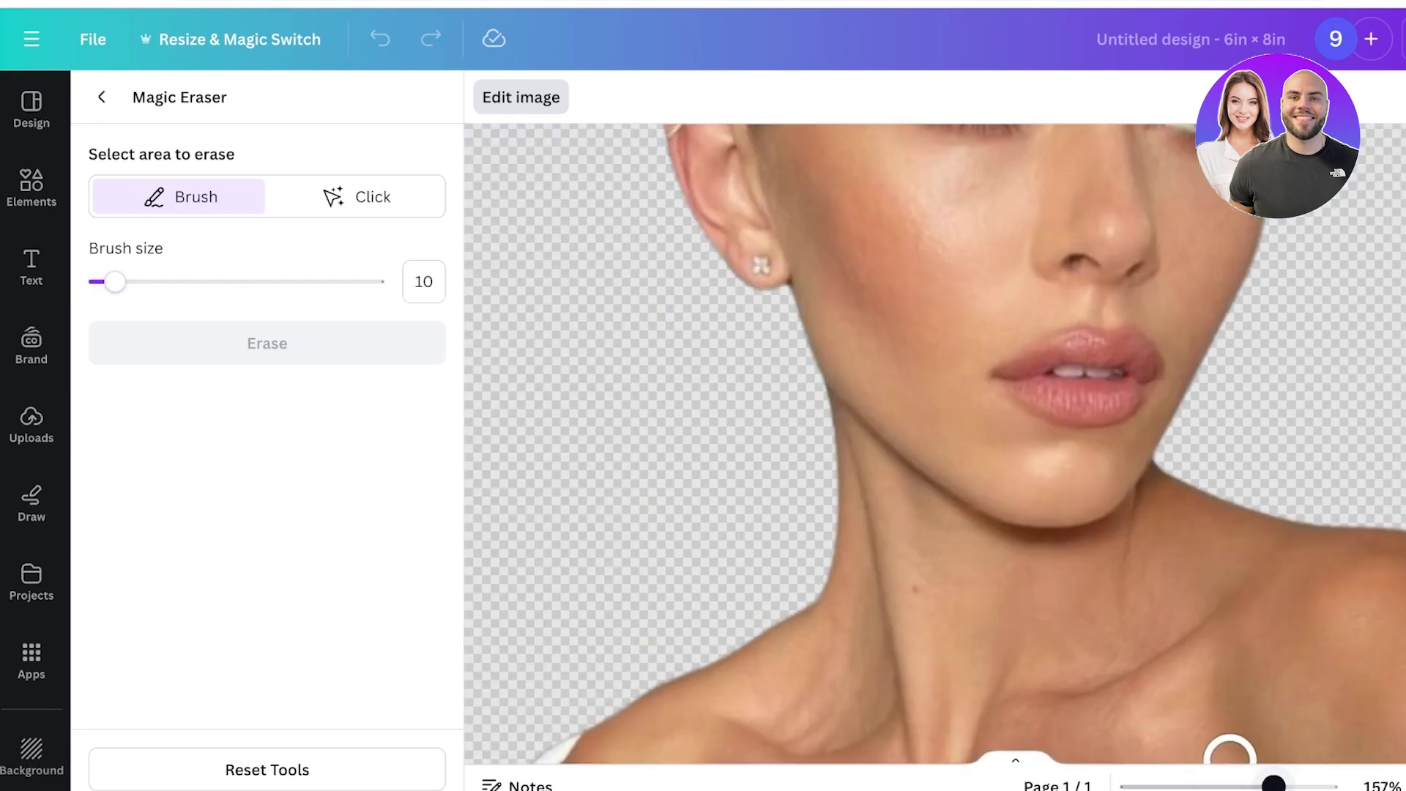
pyautogui.scroll(-5, 1017, 444)
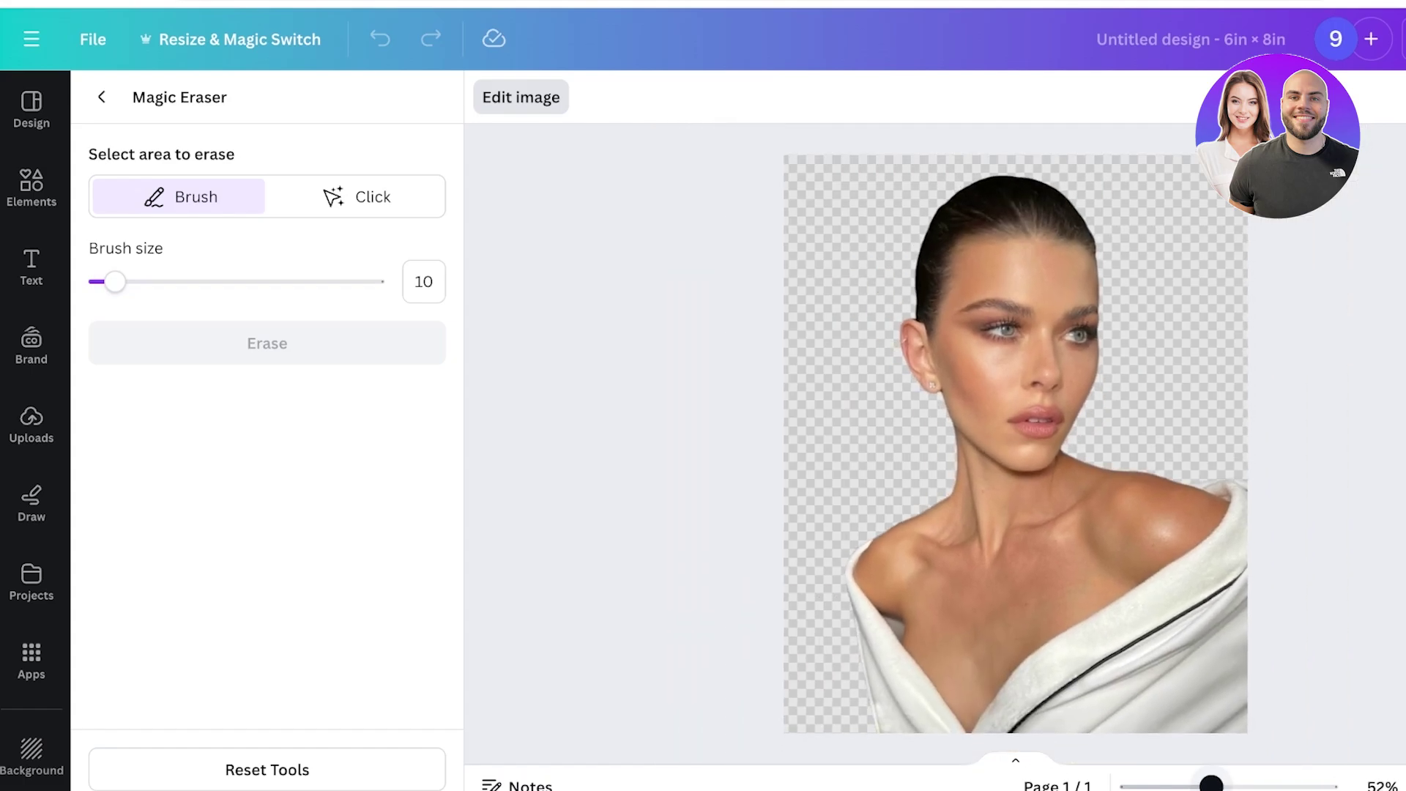
pyautogui.scroll(-1, 1097, 716)
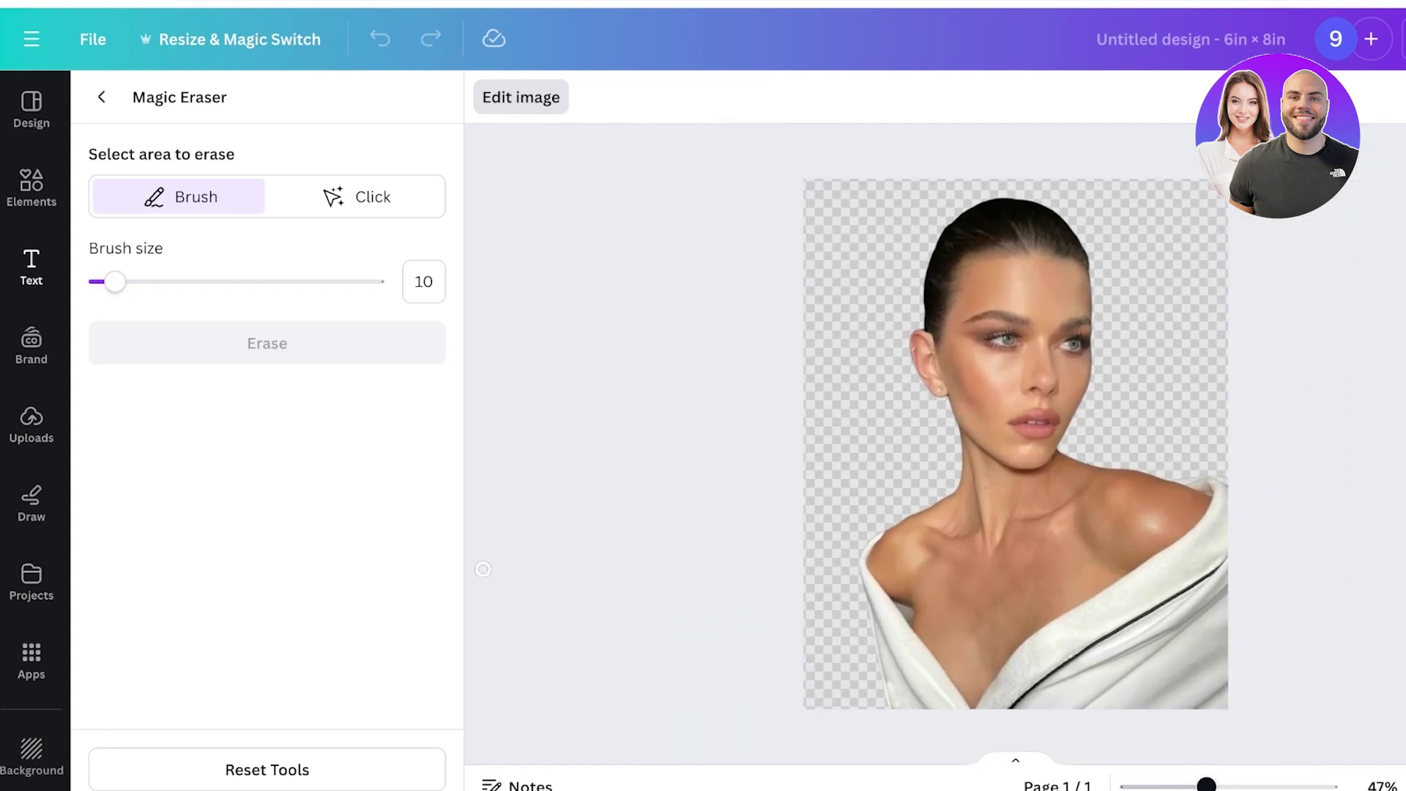
pyautogui.click(102, 96)
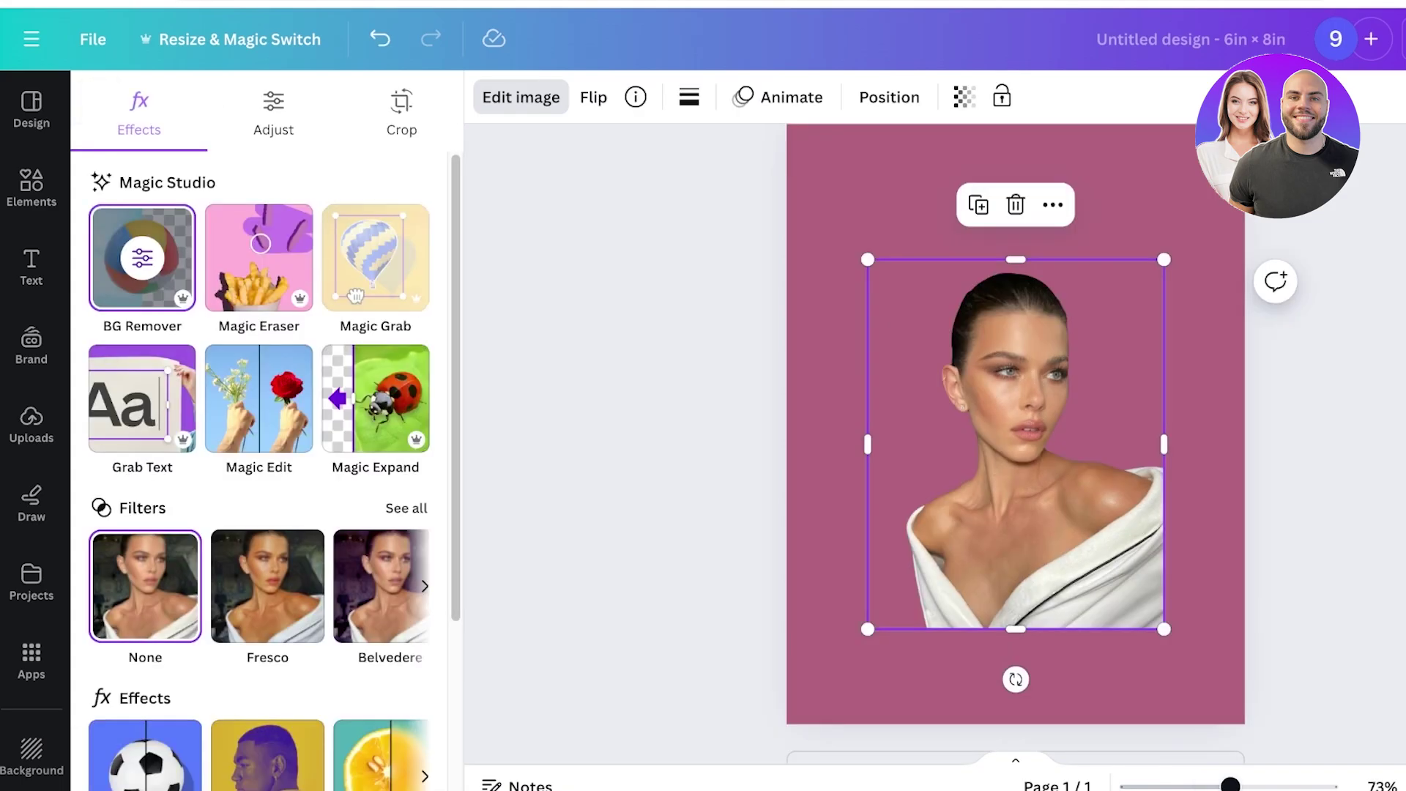
# Apply the Face Retouch effect to the portrait.
pyautogui.scroll(-1, 375, 399)
pyautogui.scroll(-3, 376, 399)
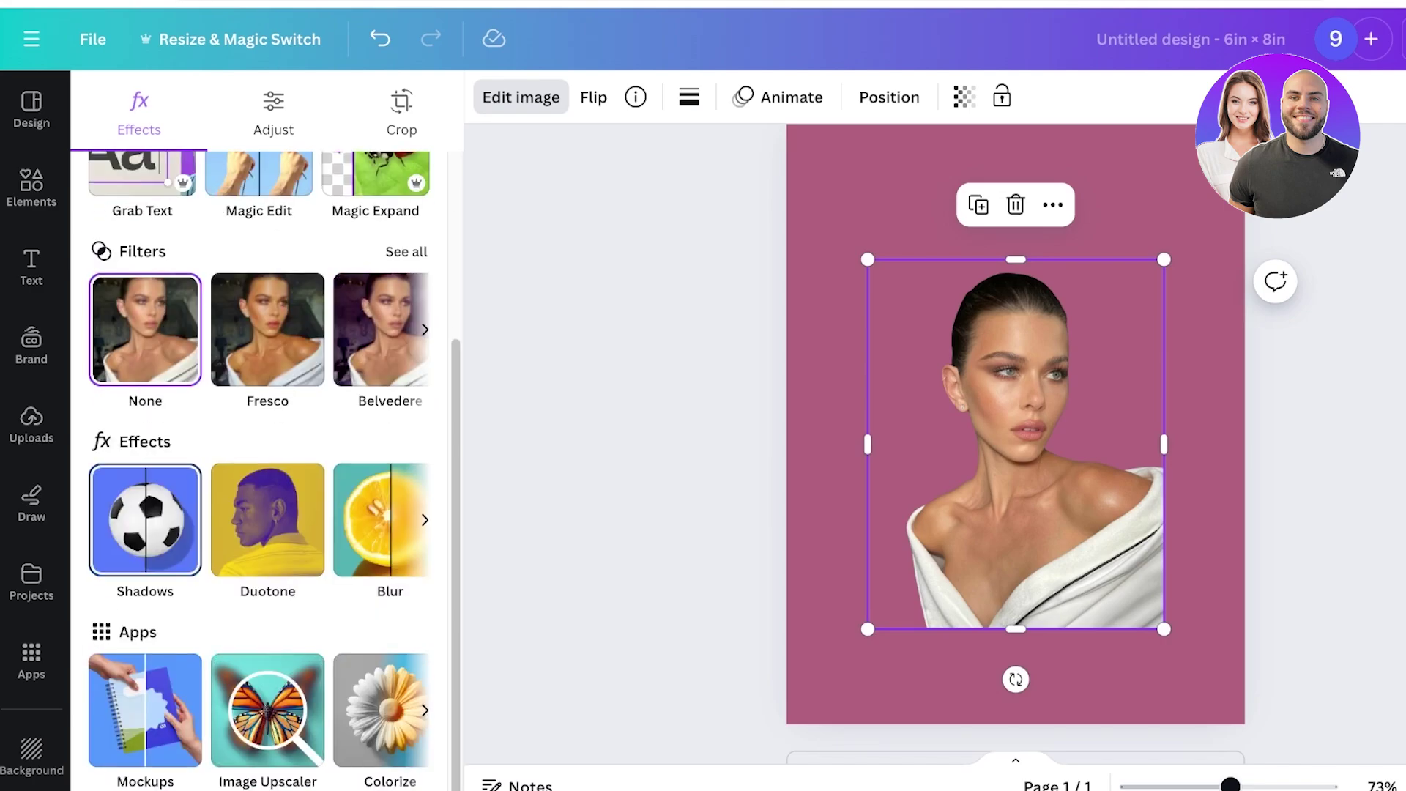
pyautogui.click(425, 520)
pyautogui.click(375, 520)
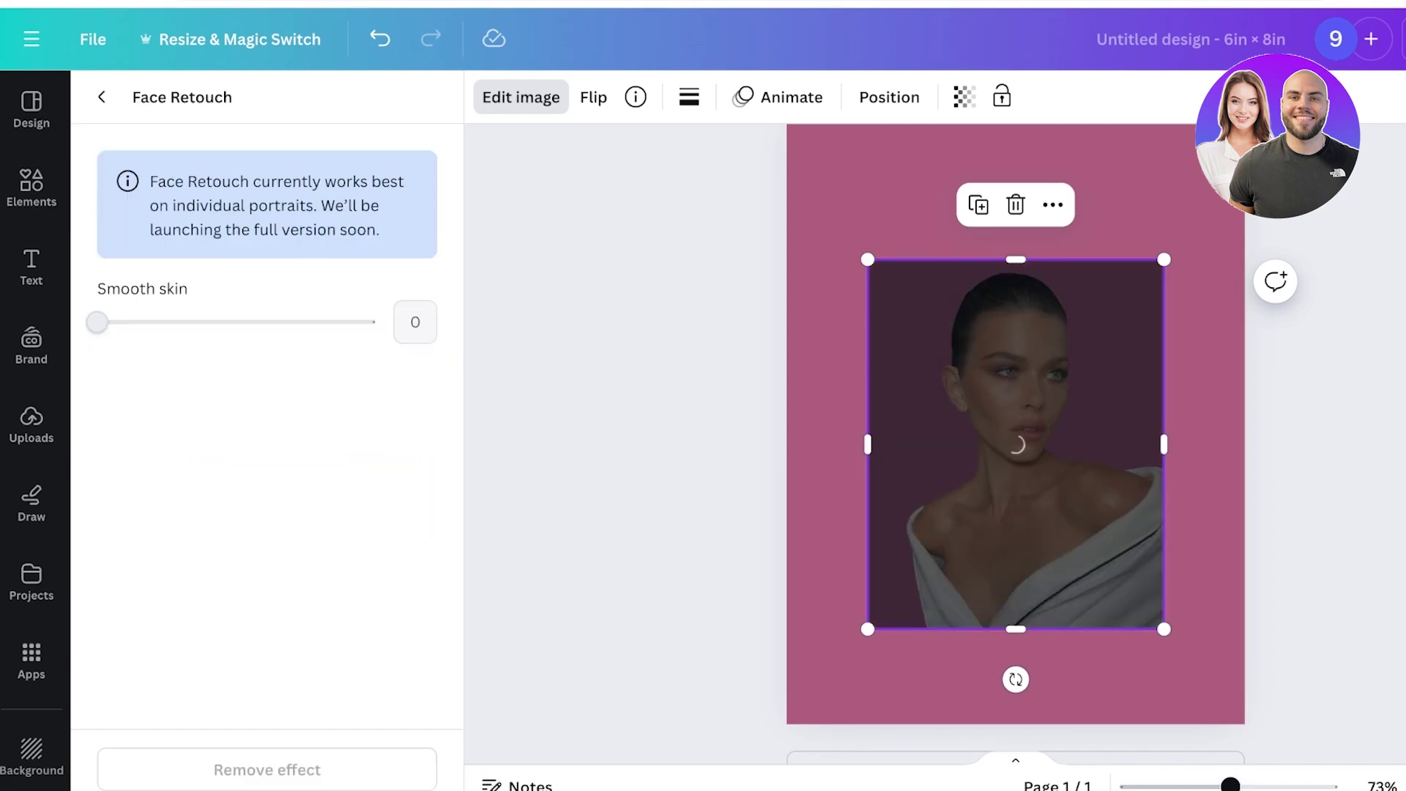
pyautogui.click(102, 97)
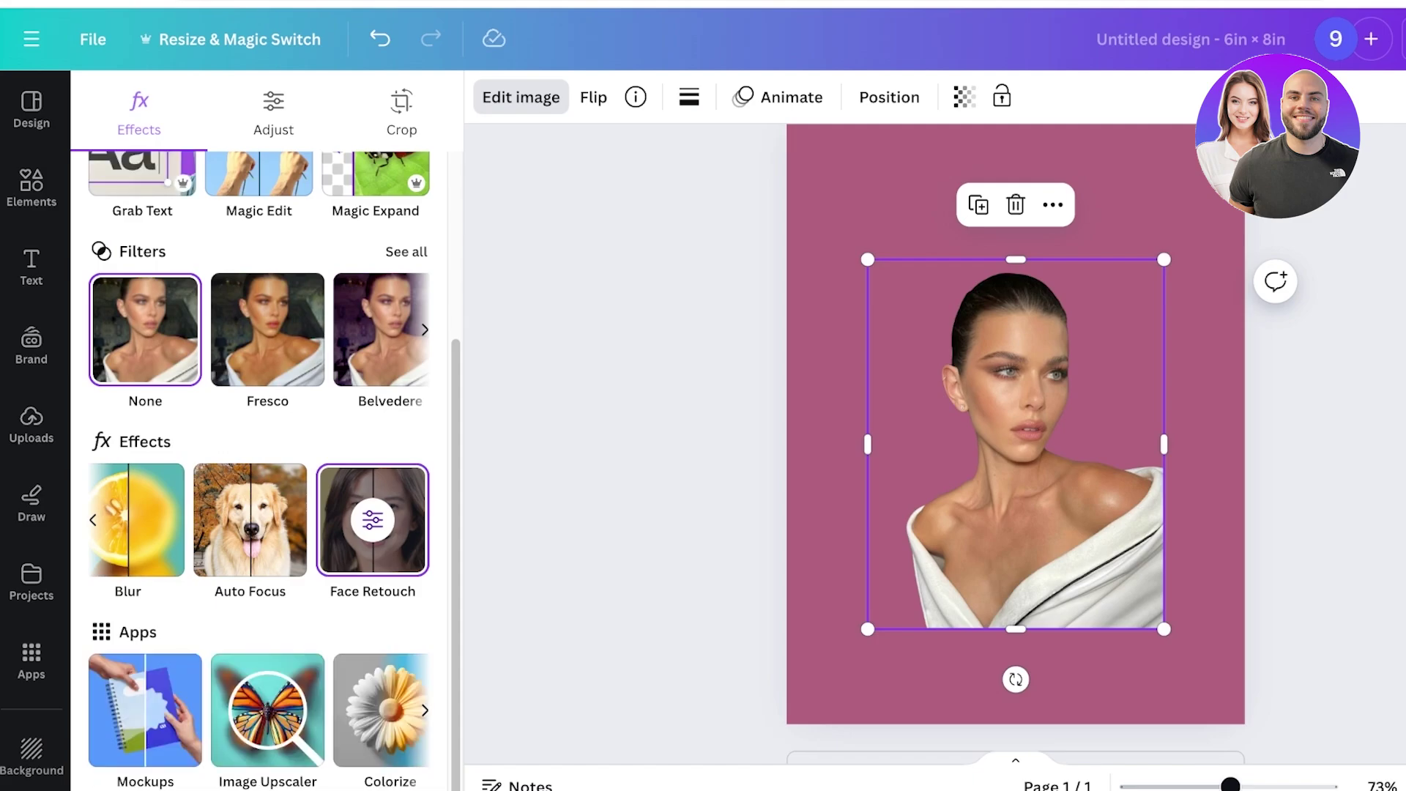
pyautogui.click(424, 710)
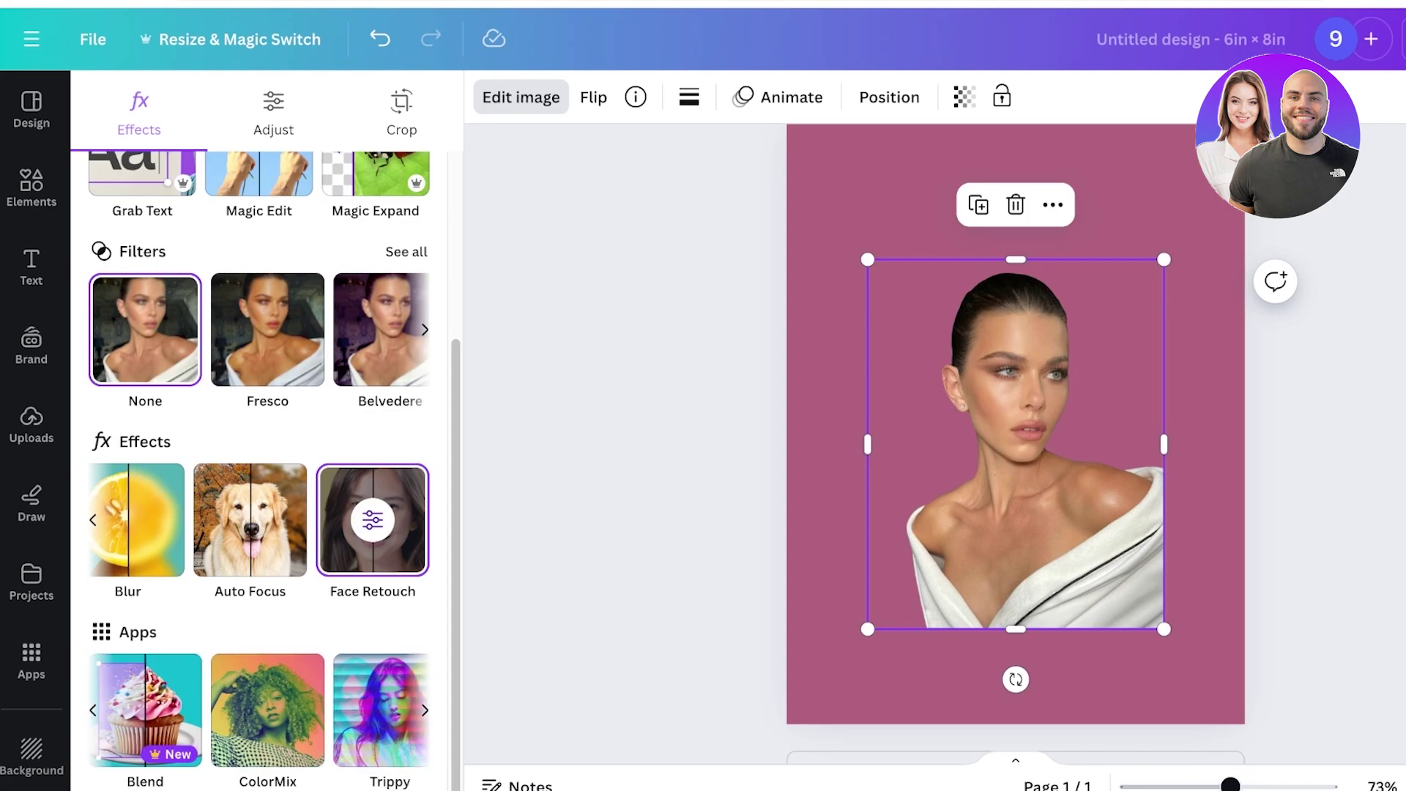
pyautogui.scroll(1, 259, 469)
pyautogui.click(425, 377)
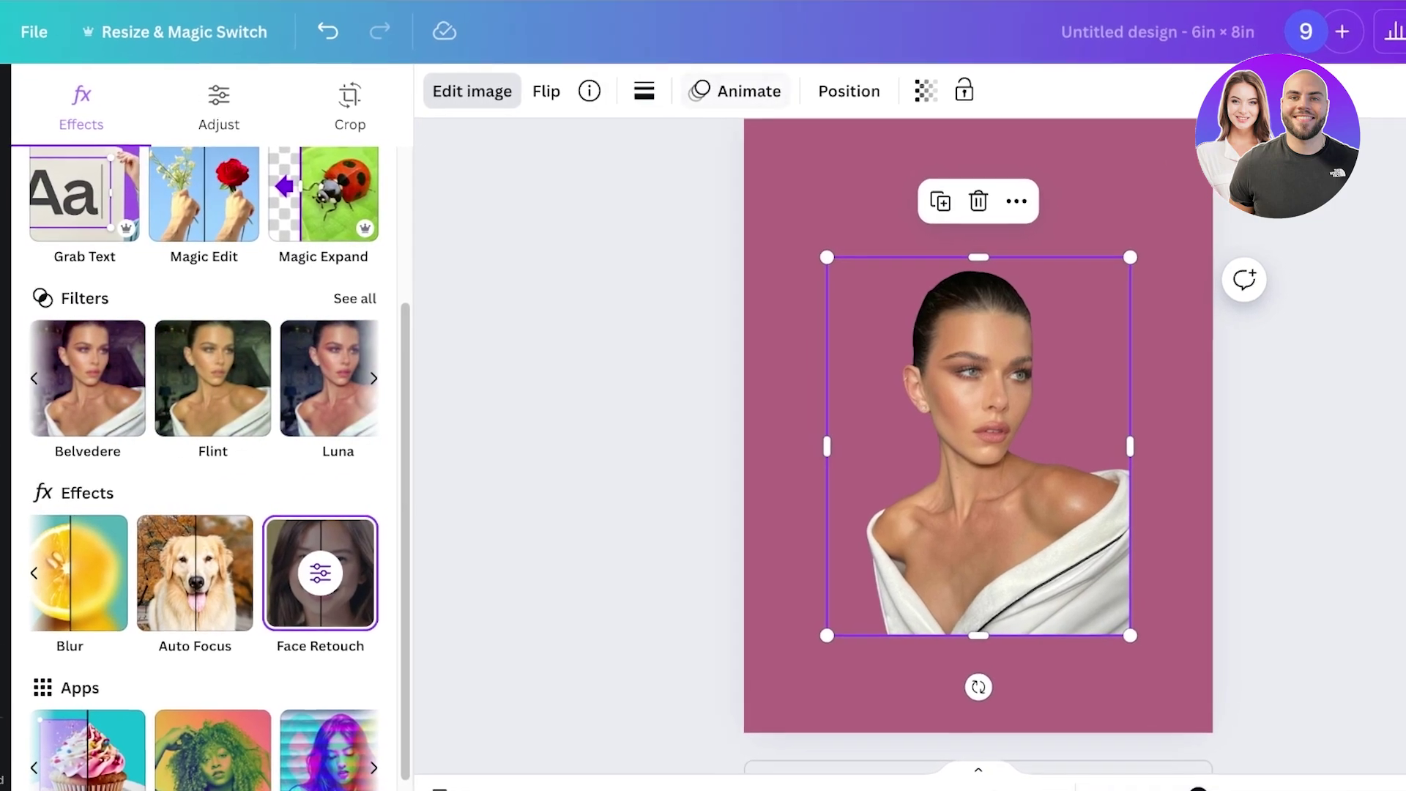
# Search the apps for "shadows" and open the Shade app to view its palette options.
pyautogui.click(520, 97)
pyautogui.click(2, 669)
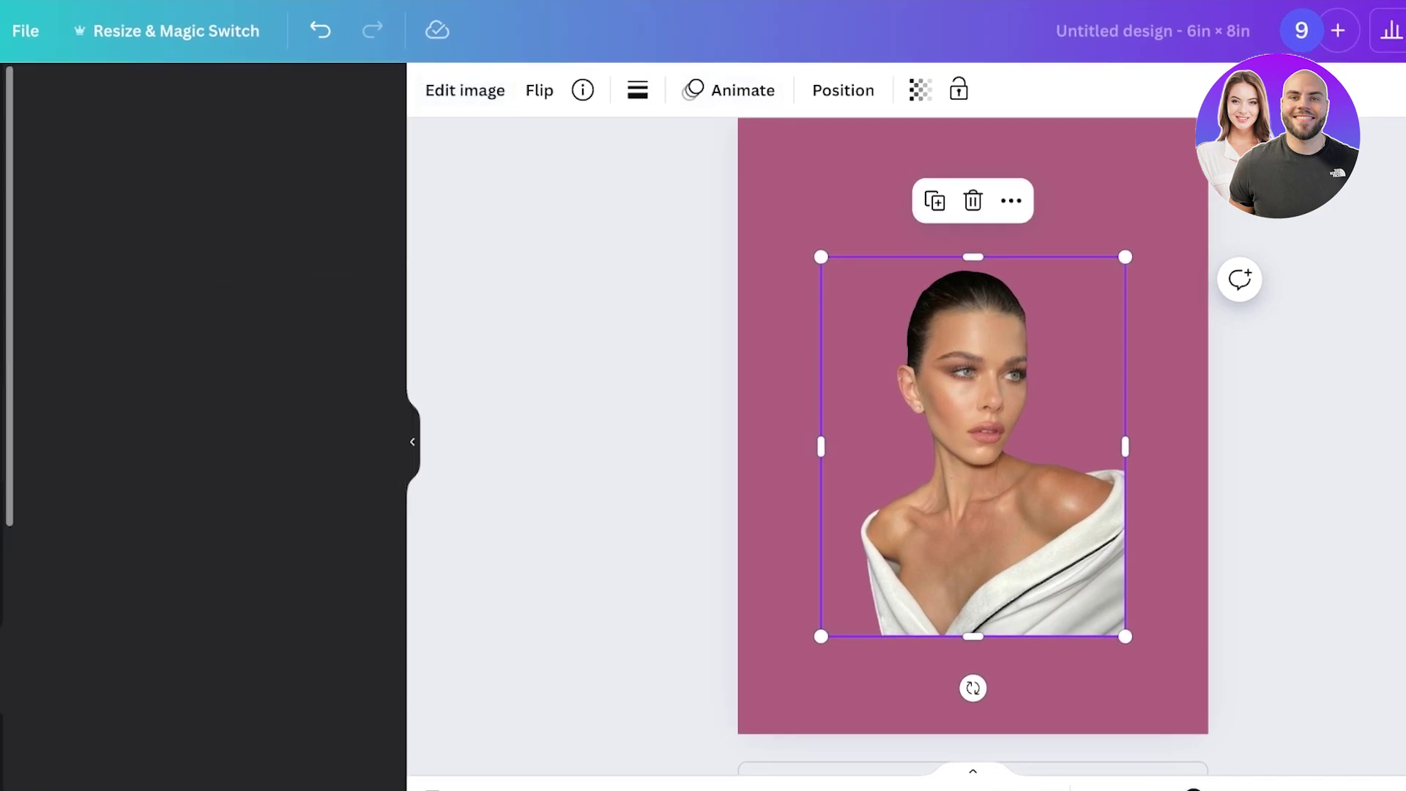
pyautogui.click(210, 104)
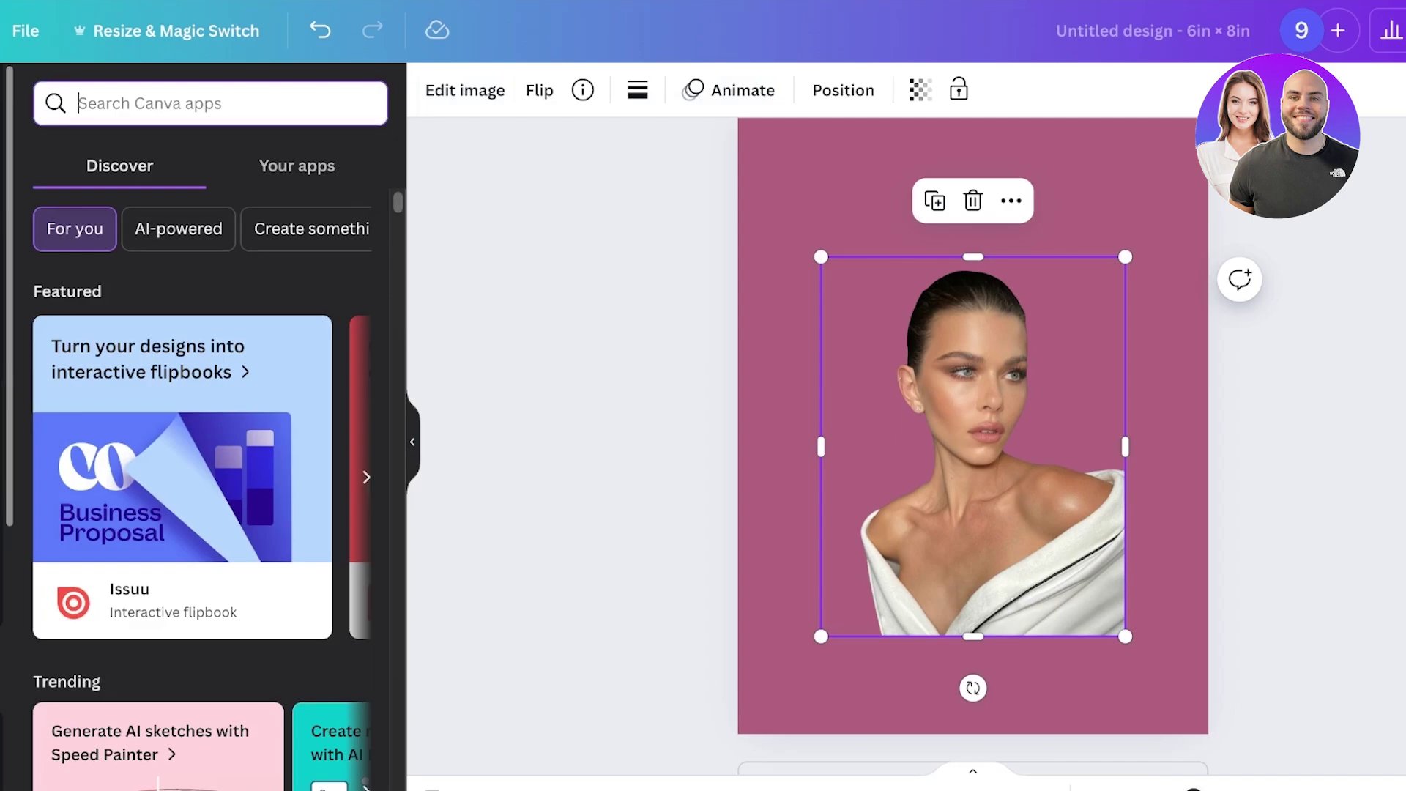
pyautogui.write('s')
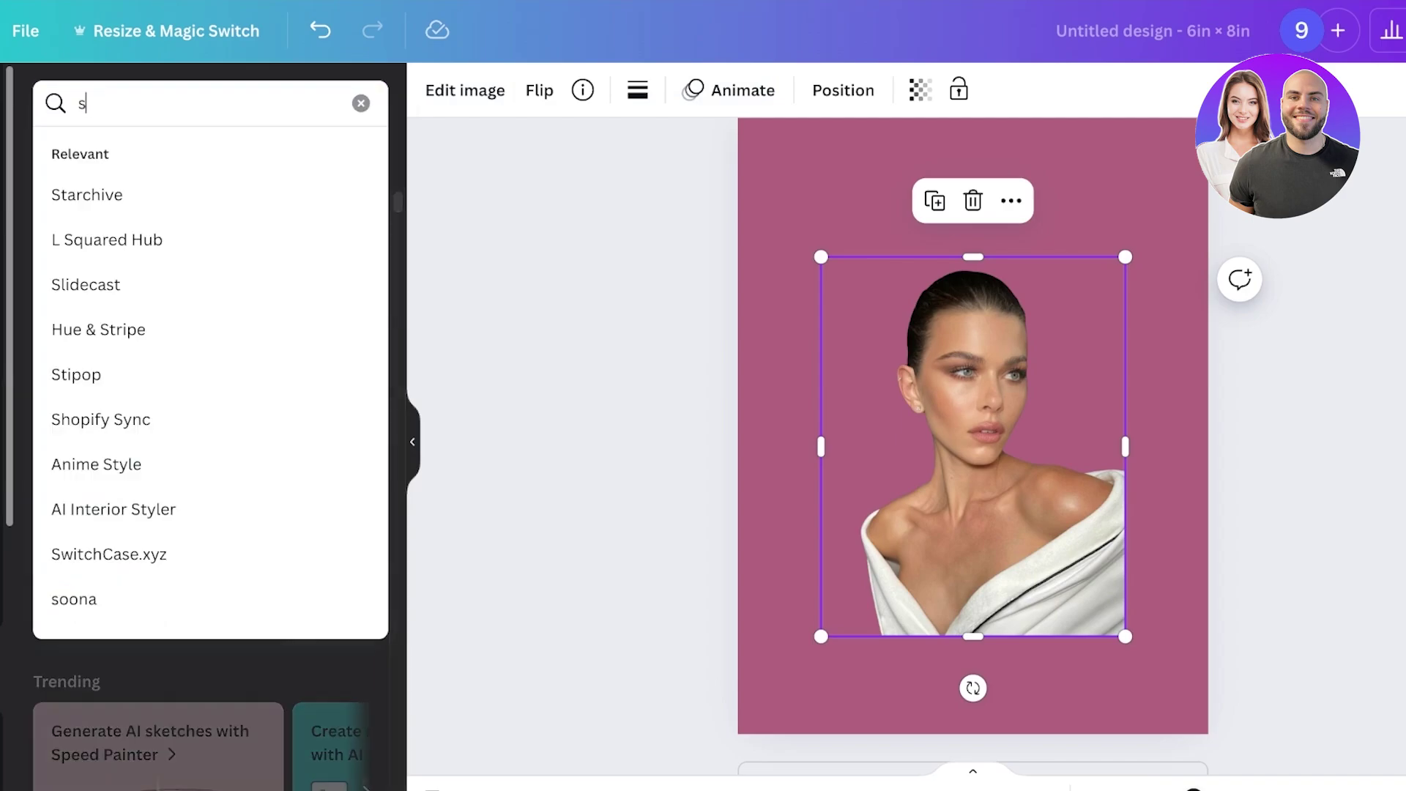
pyautogui.write('johadows')
pyautogui.press('Return')
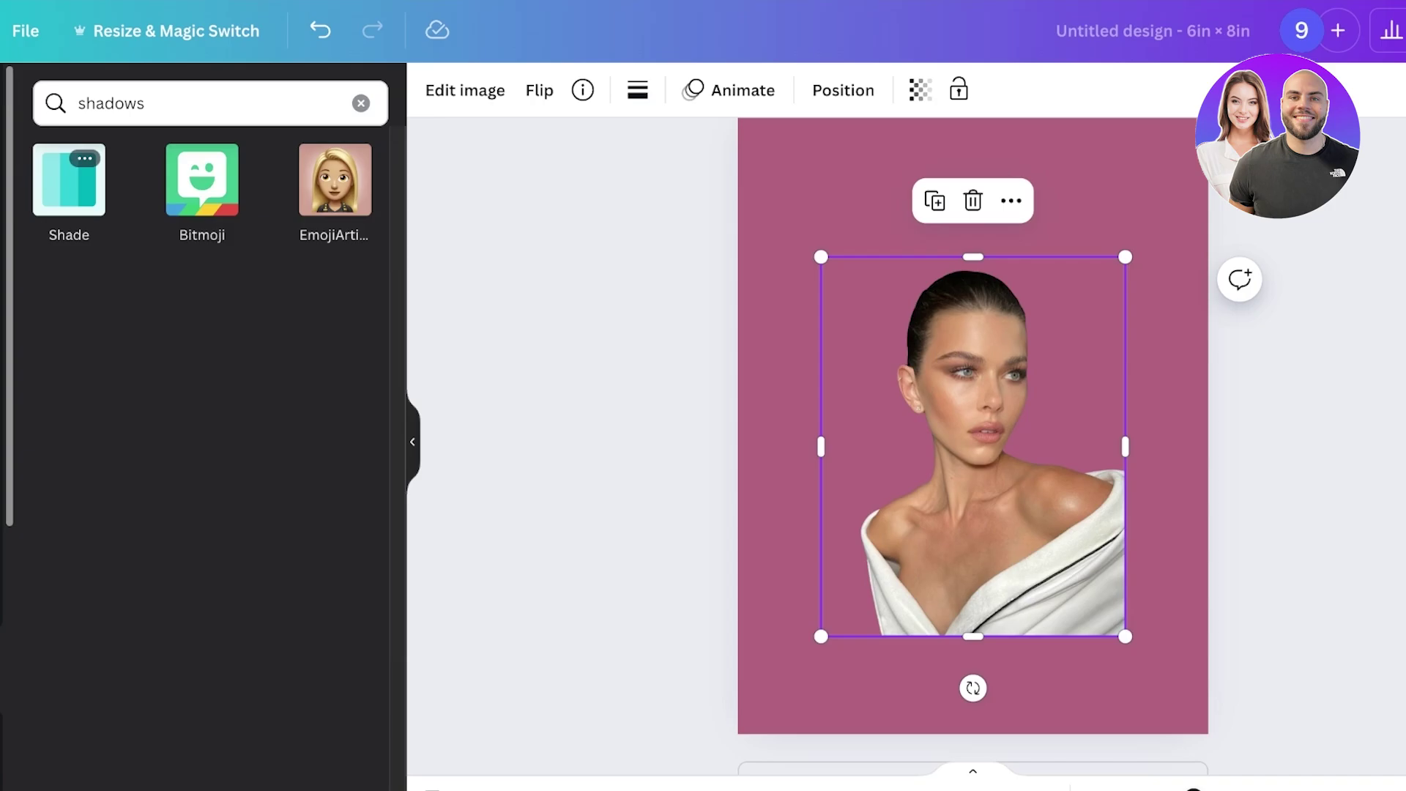
pyautogui.click(63, 183)
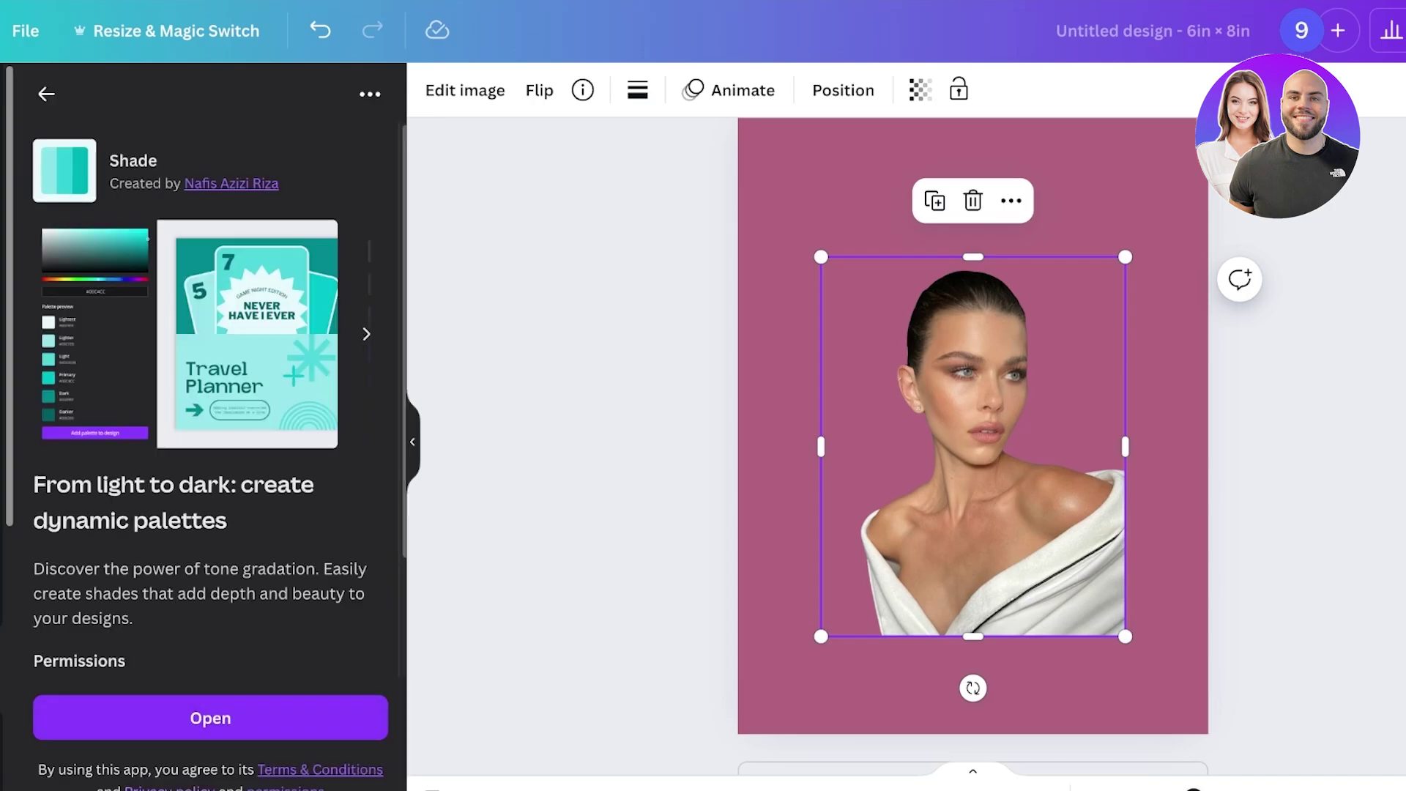
pyautogui.click(210, 718)
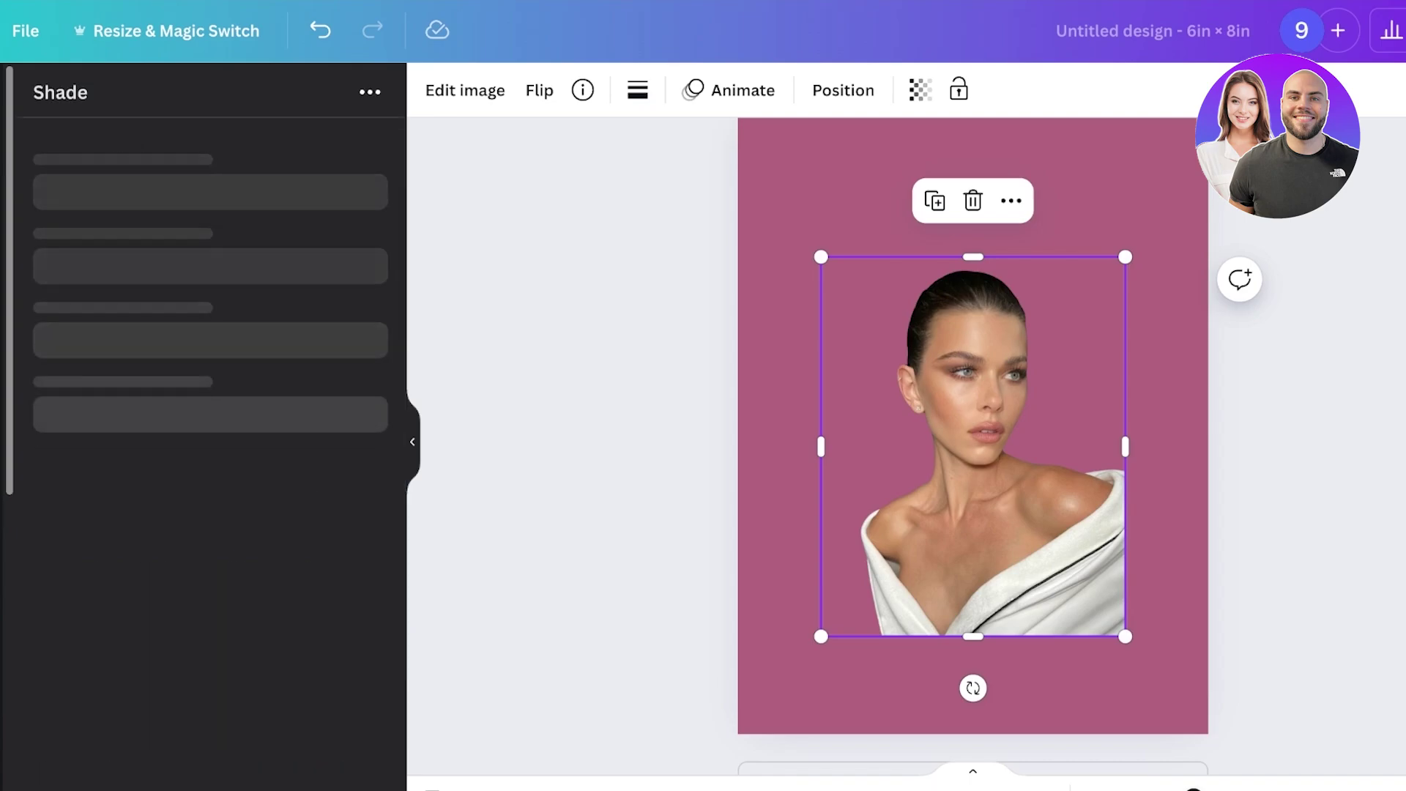
pyautogui.scroll(-1, 972, 439)
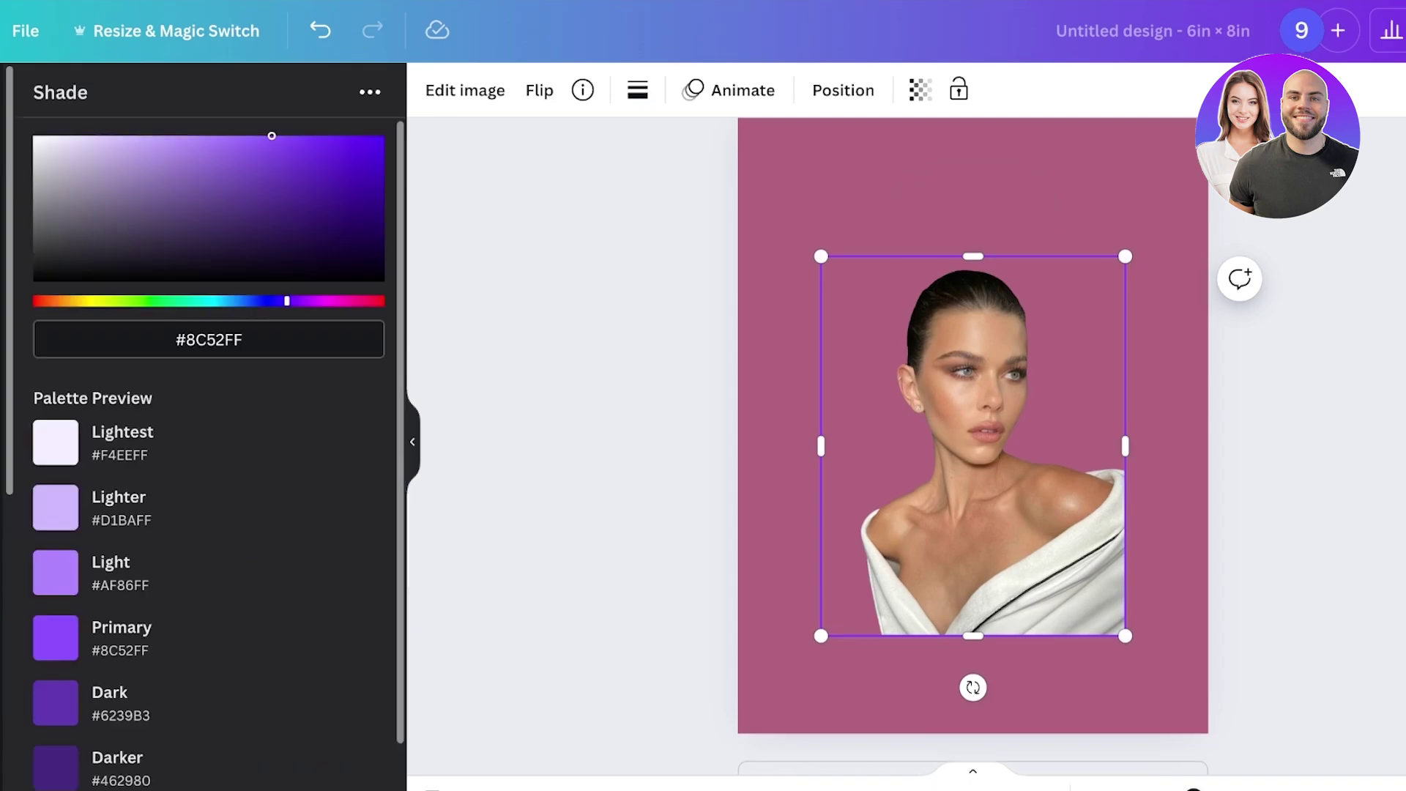
pyautogui.scroll(-1, 211, 454)
pyautogui.scroll(1, 211, 454)
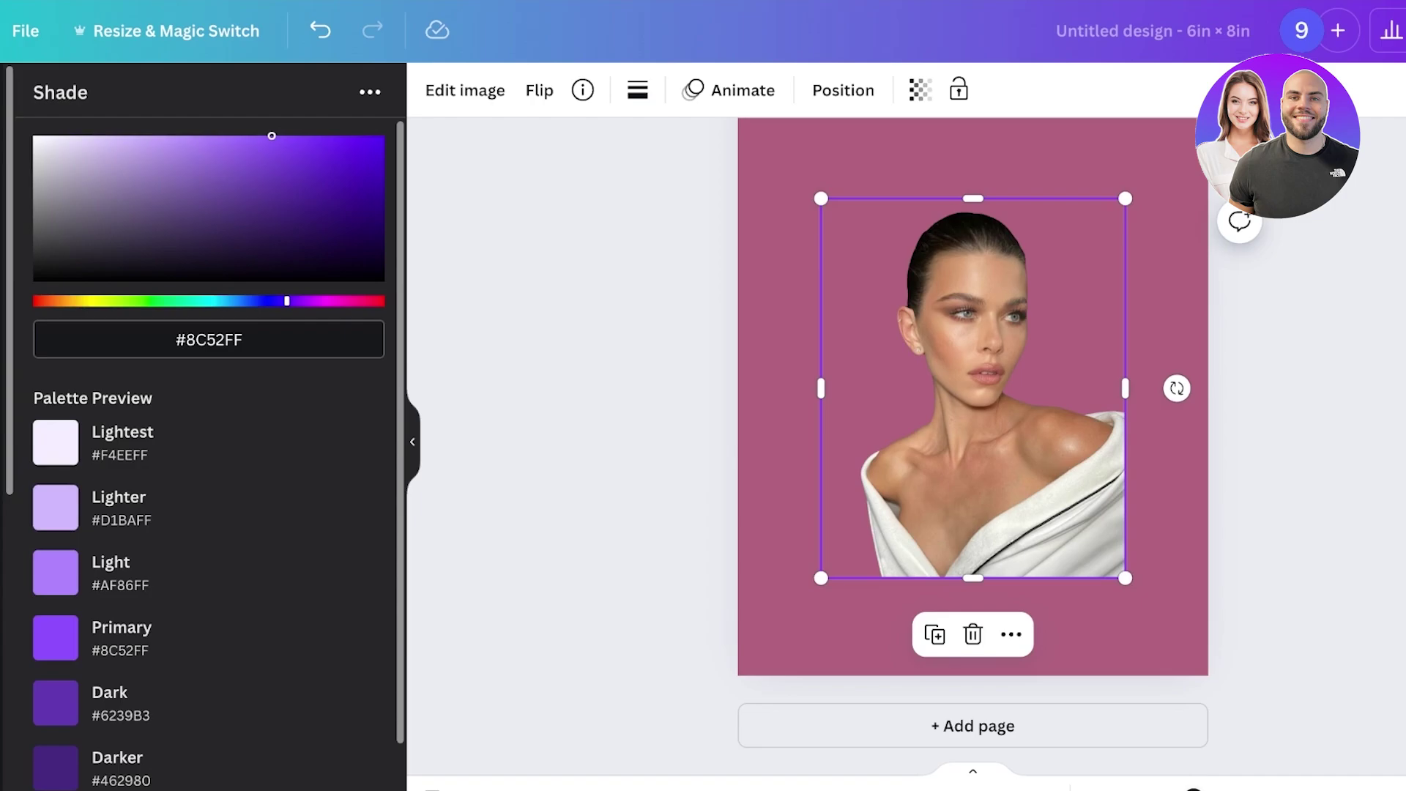
# Move the portrait toward the lower-left area of the page.
pyautogui.click(369, 92)
pyautogui.click(972, 388)
pyautogui.moveTo(972, 388); pyautogui.dragTo(915, 458)
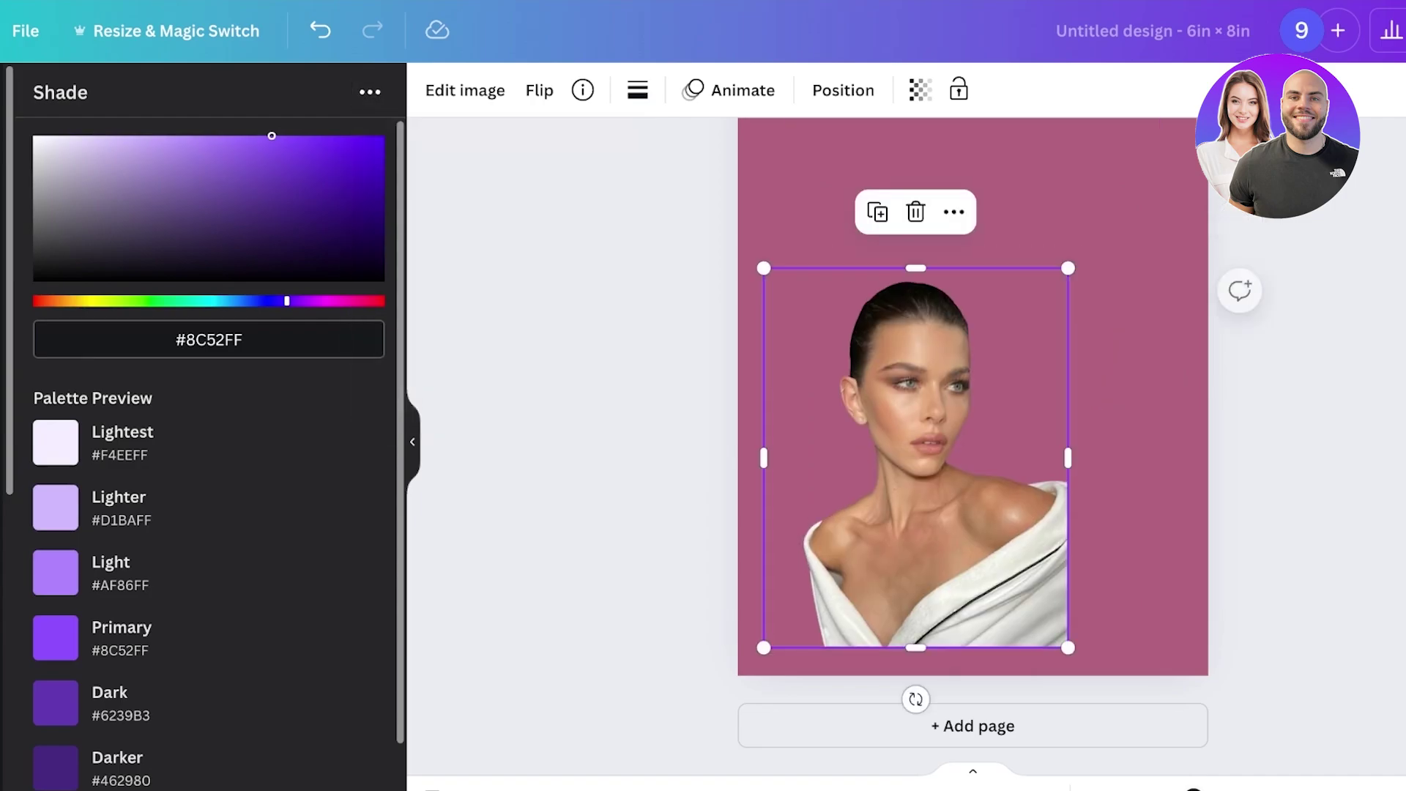
pyautogui.click(1289, 461)
pyautogui.click(916, 457)
# Look through the portrait's position settings, its additional options and the full collection of image filters.
pyautogui.click(842, 89)
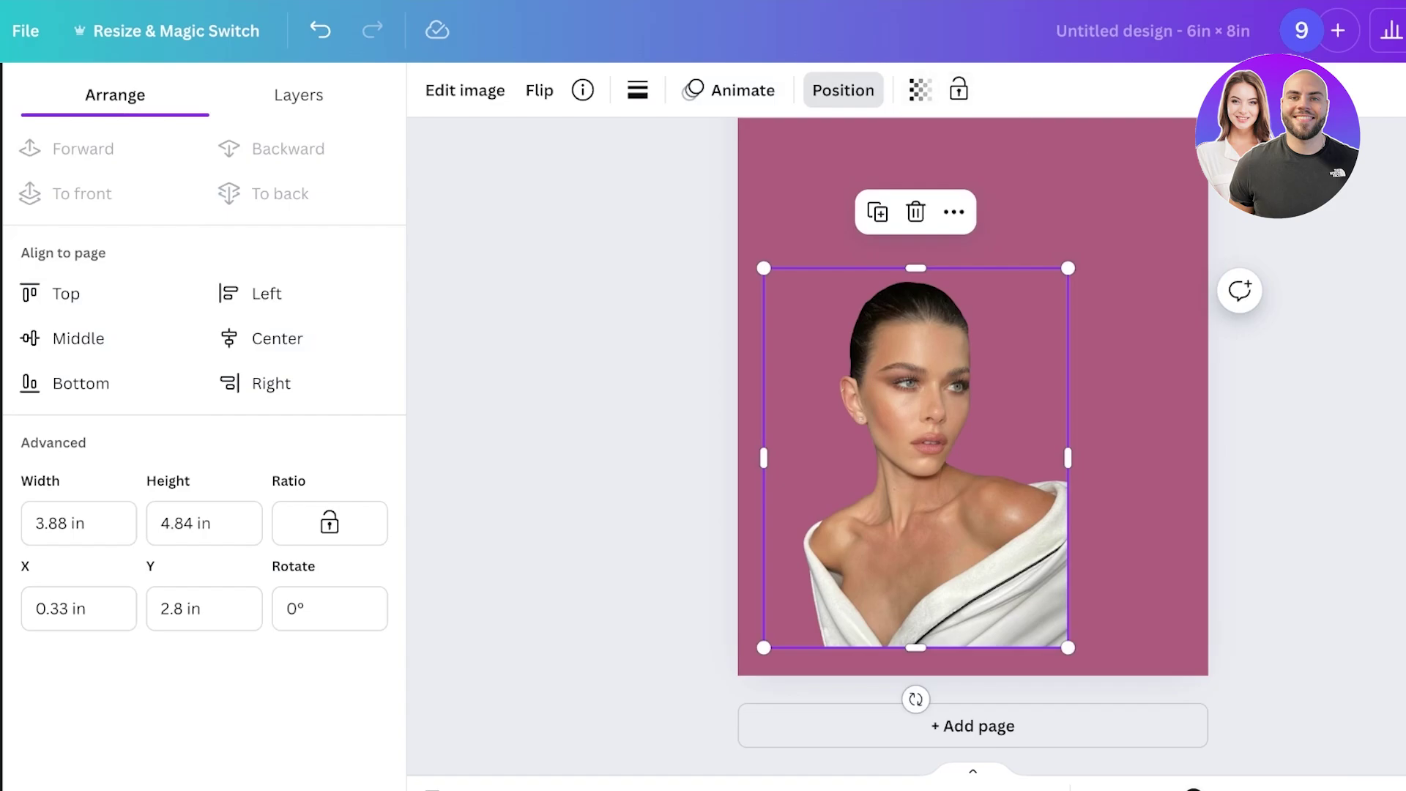
pyautogui.click(953, 212)
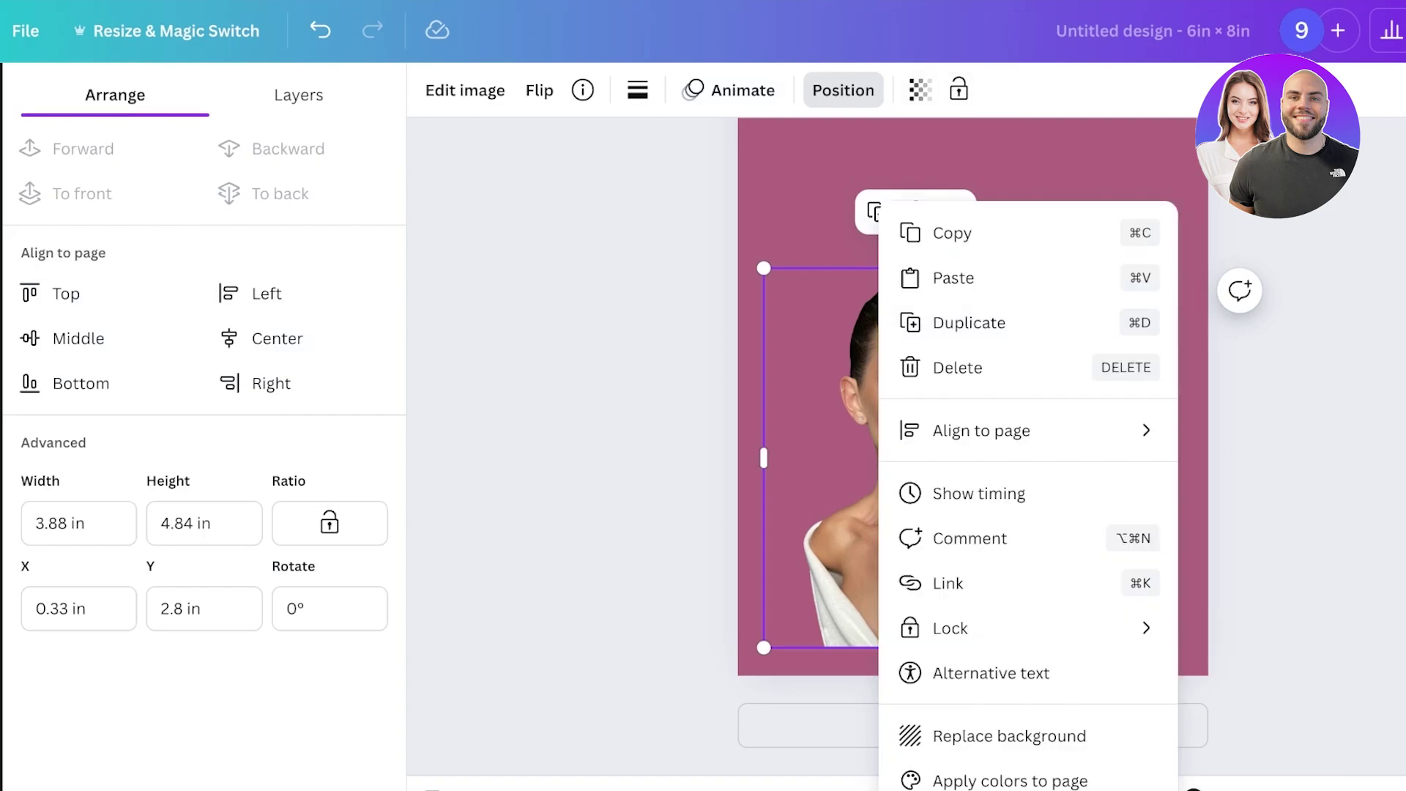
pyautogui.press('Escape')
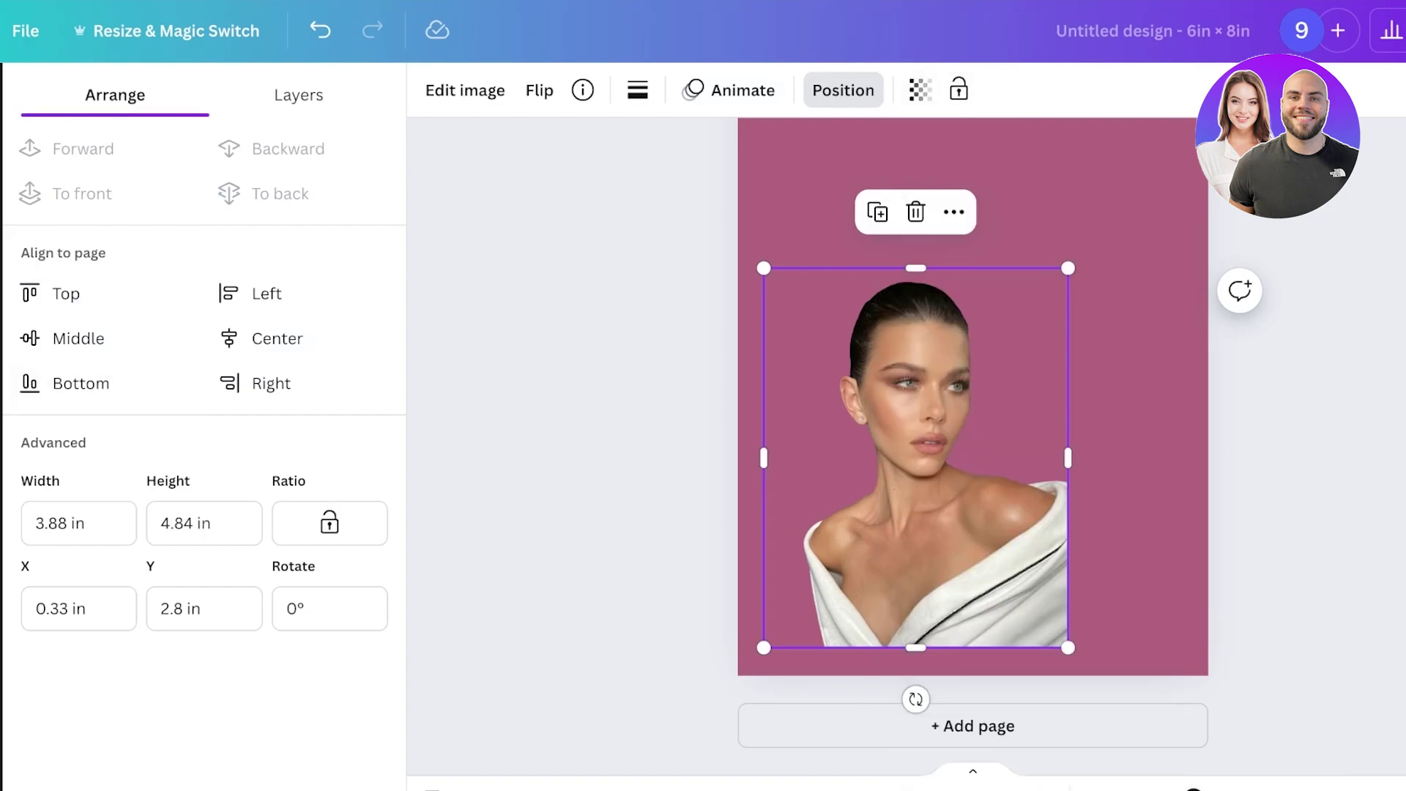
pyautogui.click(465, 90)
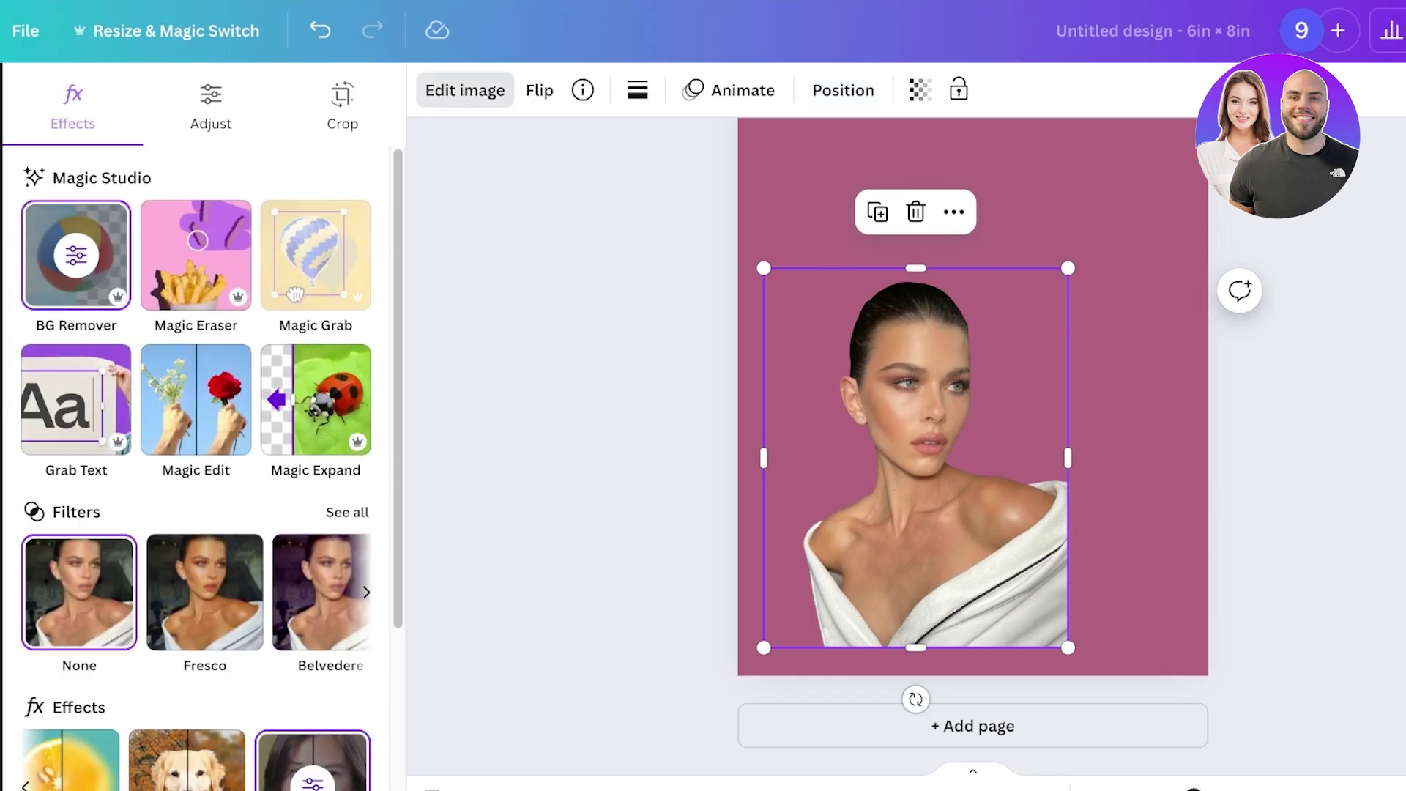
pyautogui.click(347, 513)
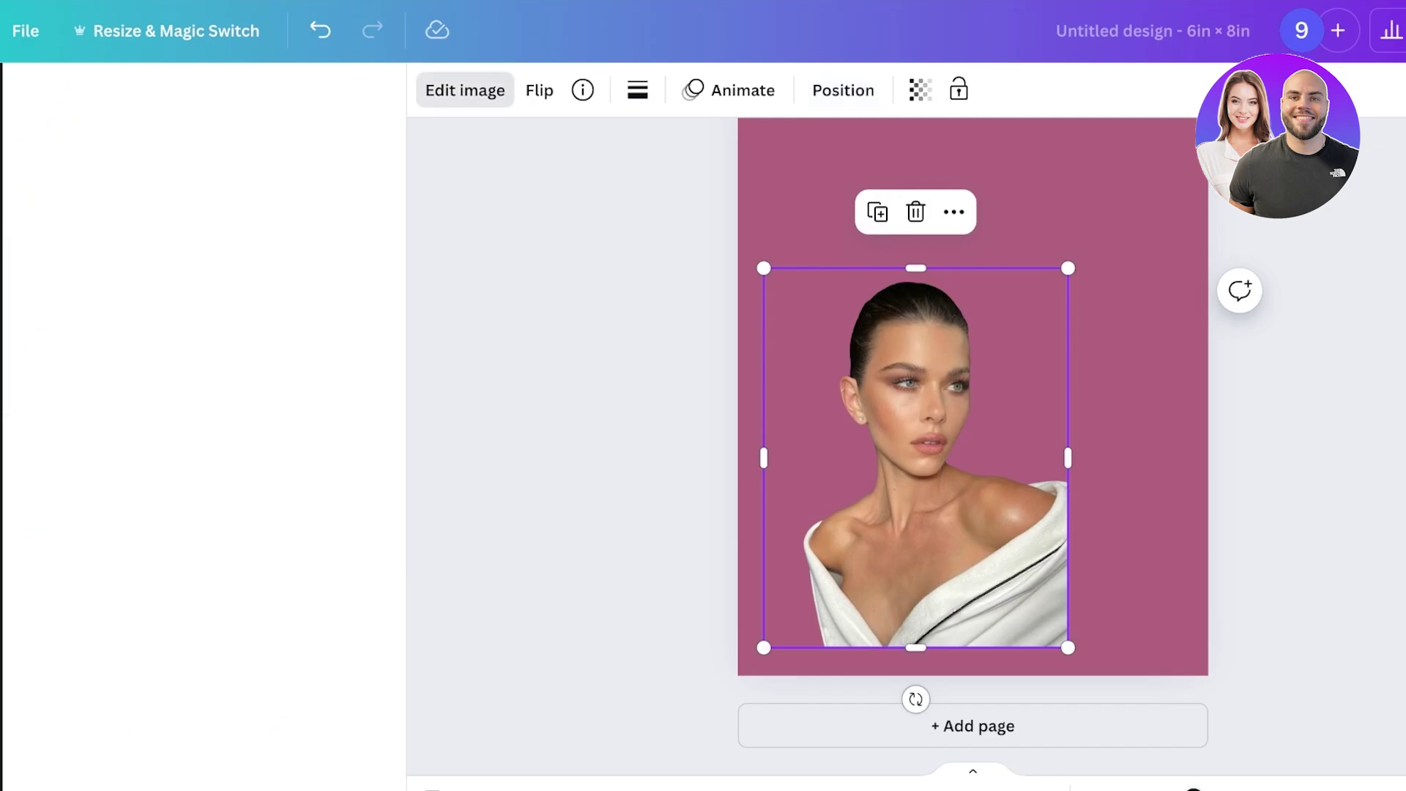
pyautogui.scroll(-12, 205, 454)
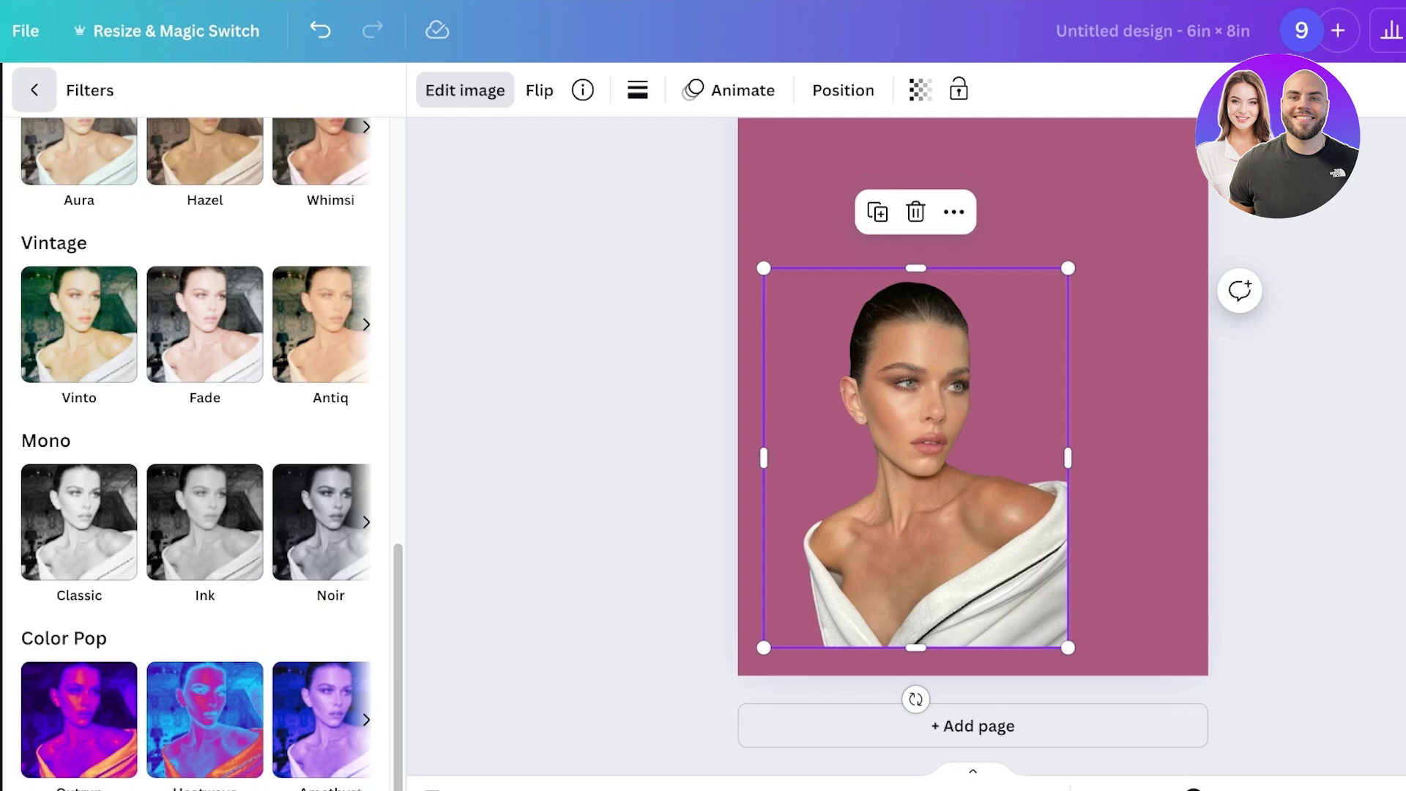
pyautogui.click(34, 90)
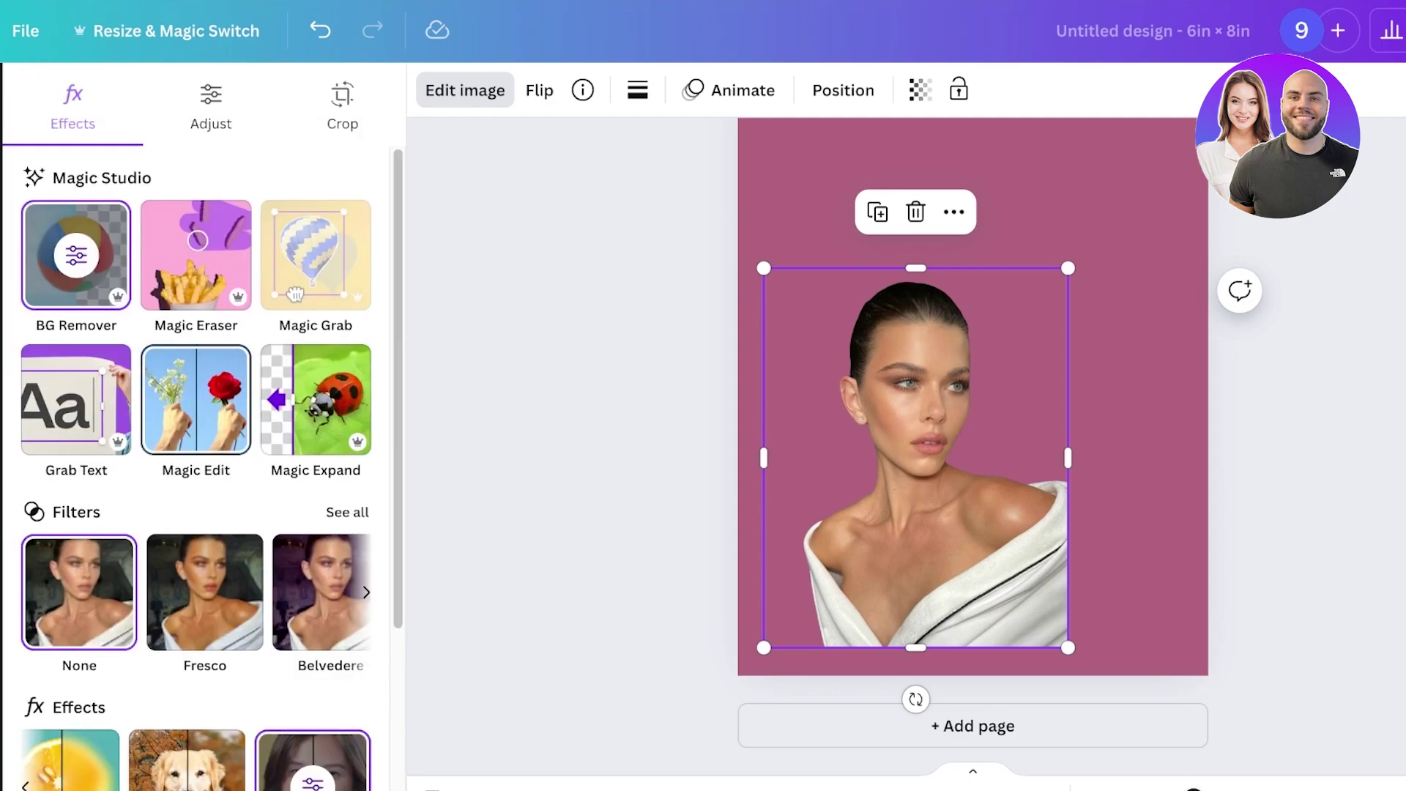
# Apply the Shadows effect to the portrait with the Outline style.
pyautogui.scroll(-4, 197, 439)
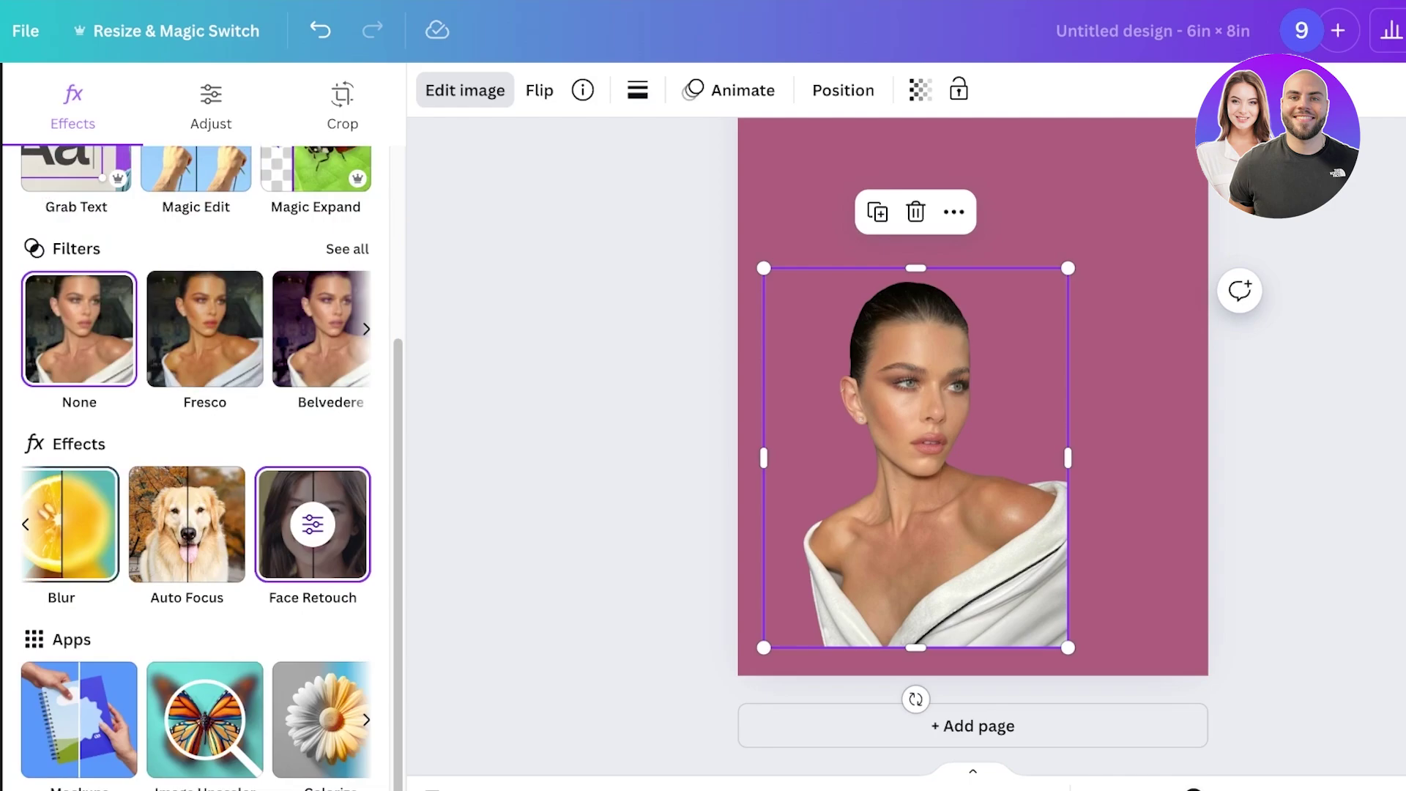
pyautogui.click(26, 524)
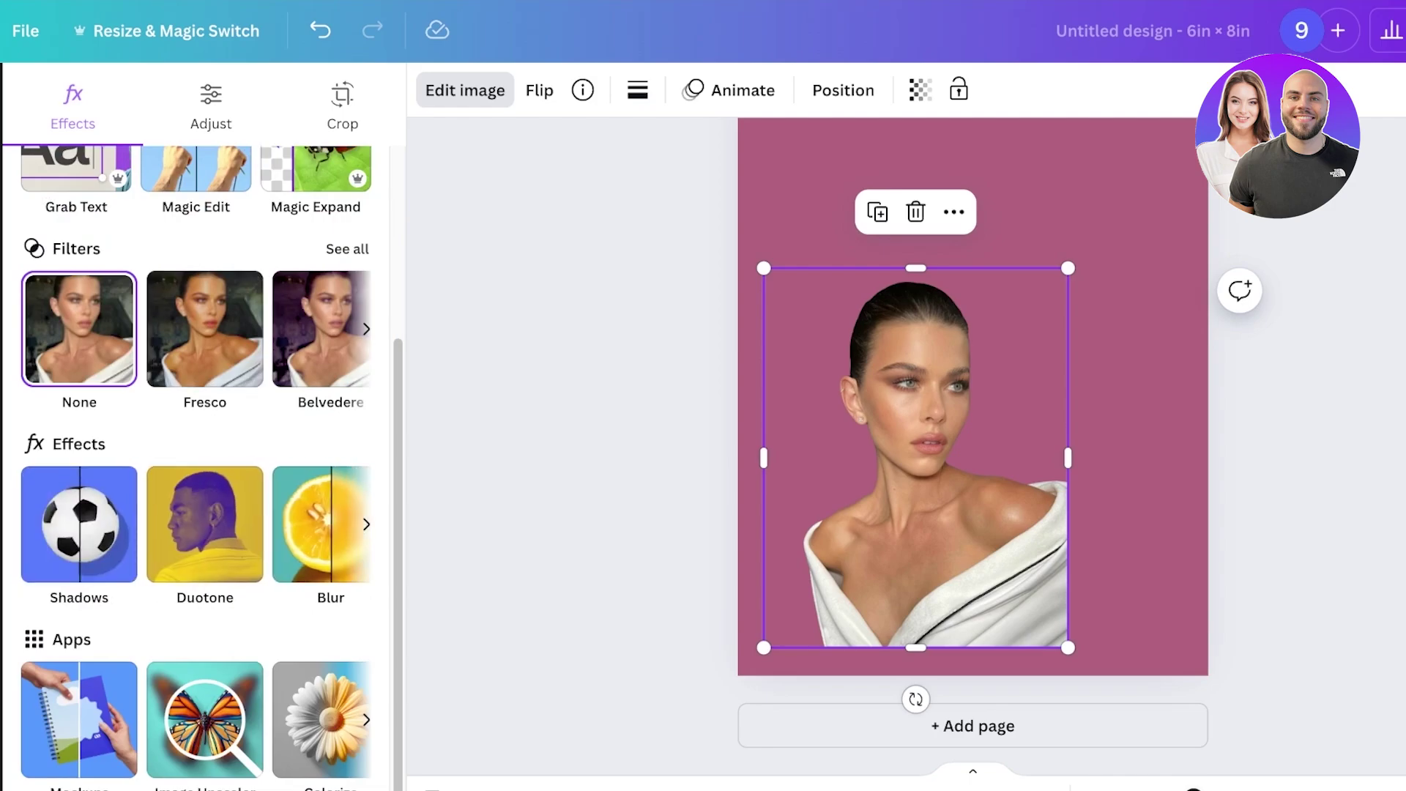
pyautogui.click(79, 525)
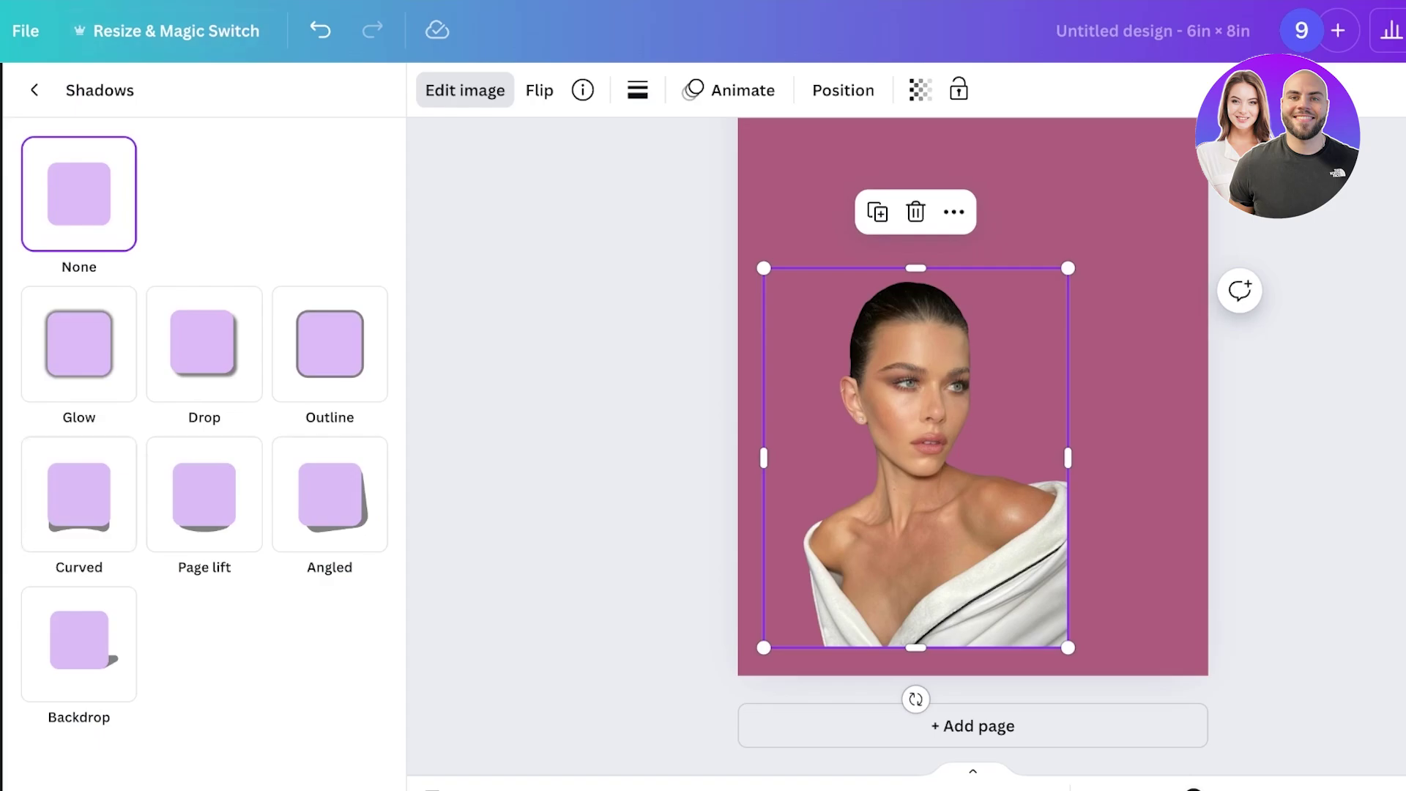
pyautogui.click(33, 89)
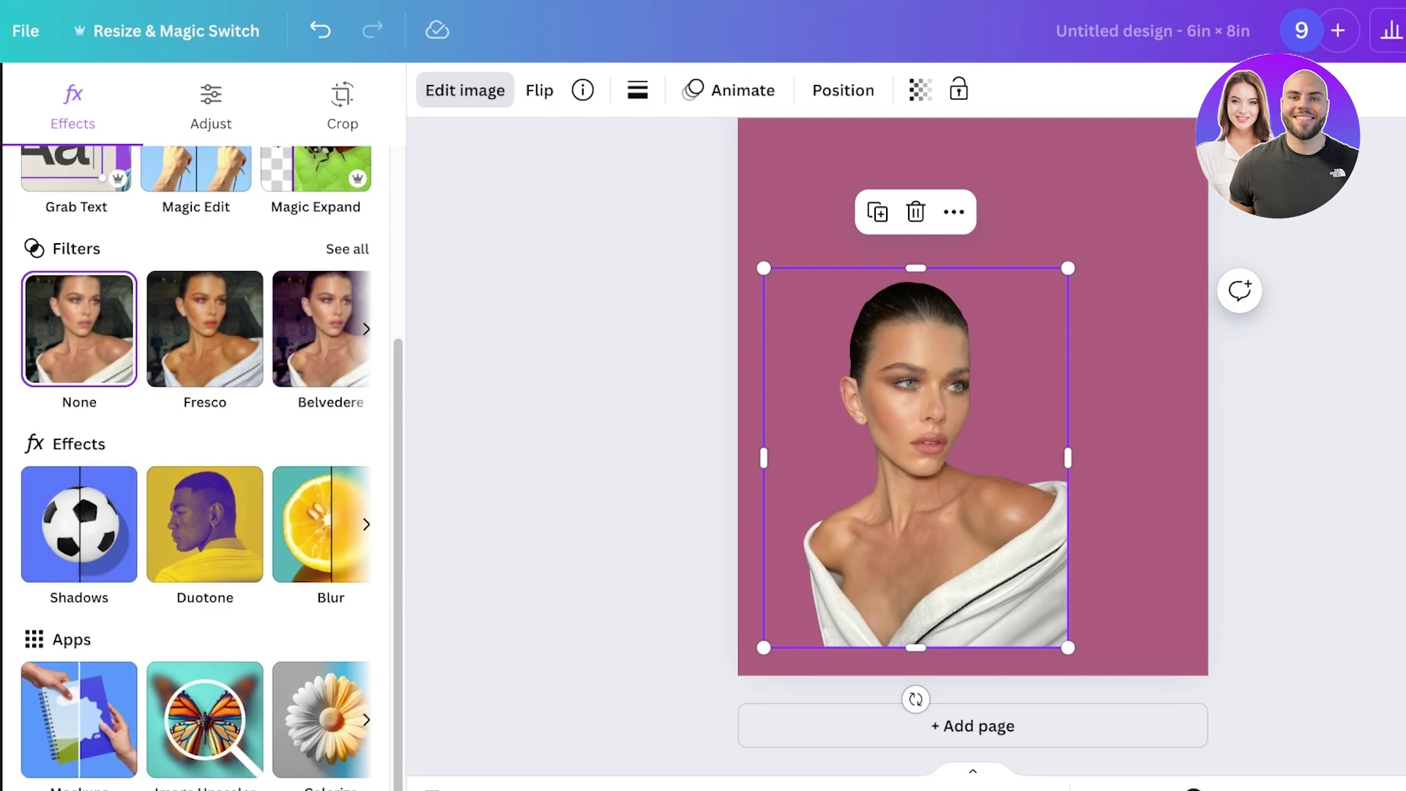
pyautogui.click(79, 524)
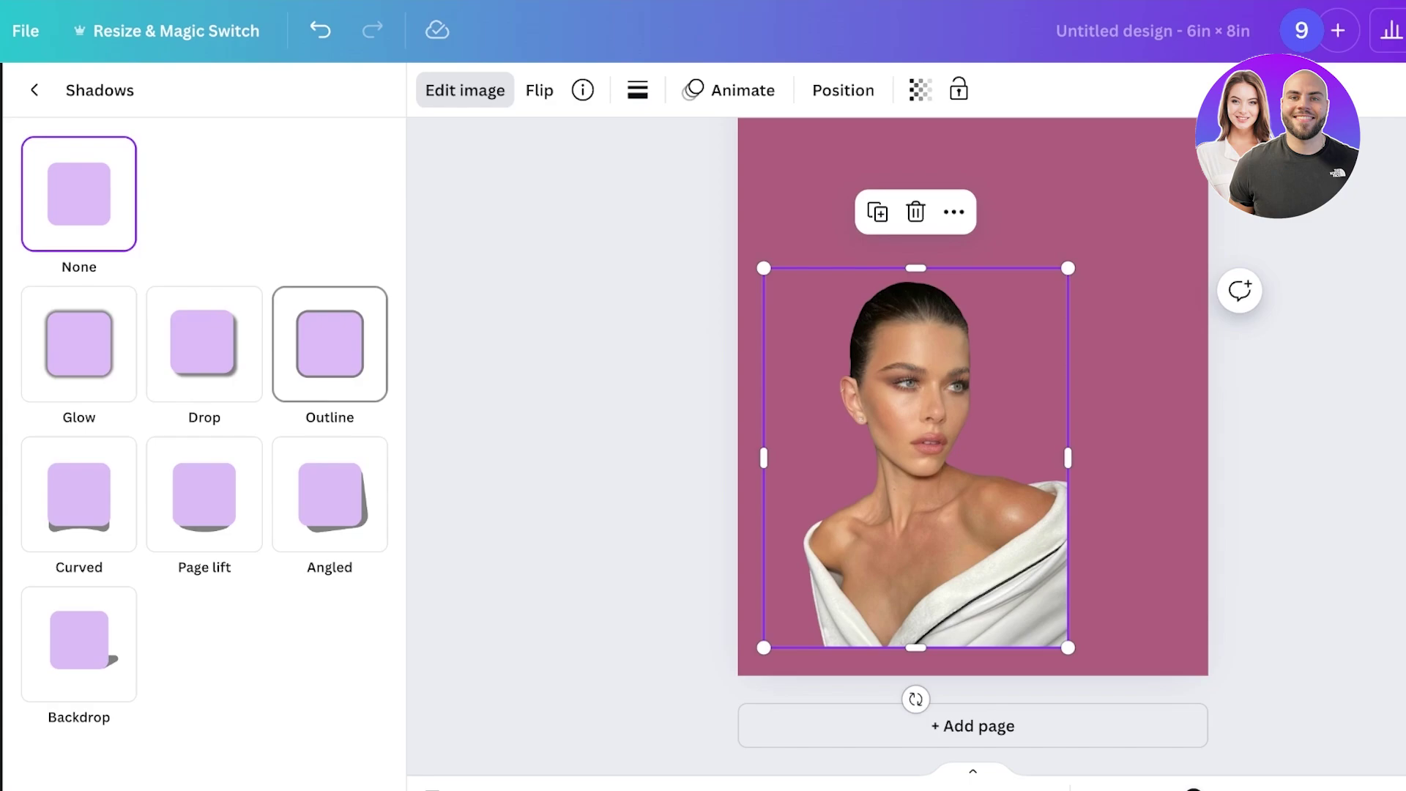
pyautogui.click(330, 344)
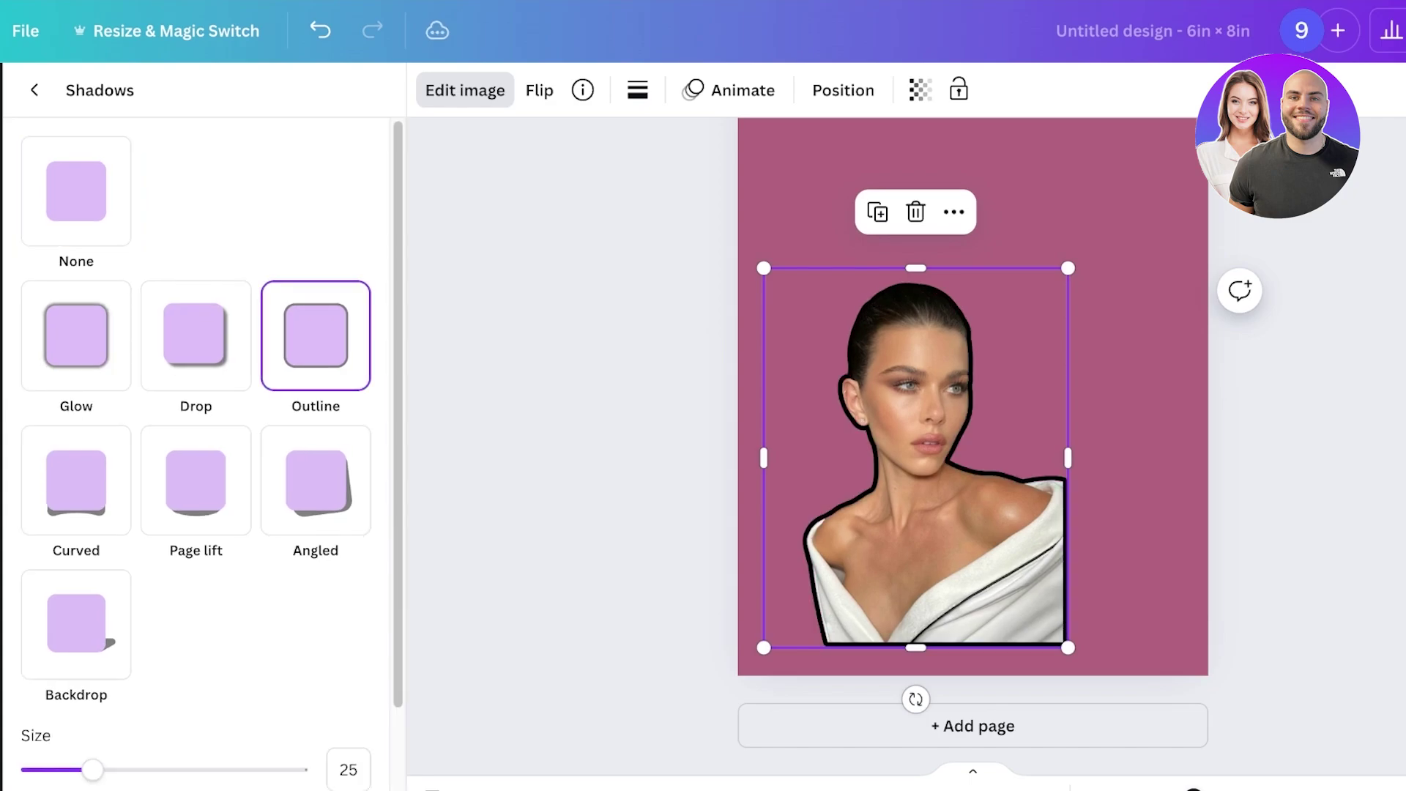
# Set the portrait's outline color to white, #FFFFFF.
pyautogui.scroll(-2, 198, 454)
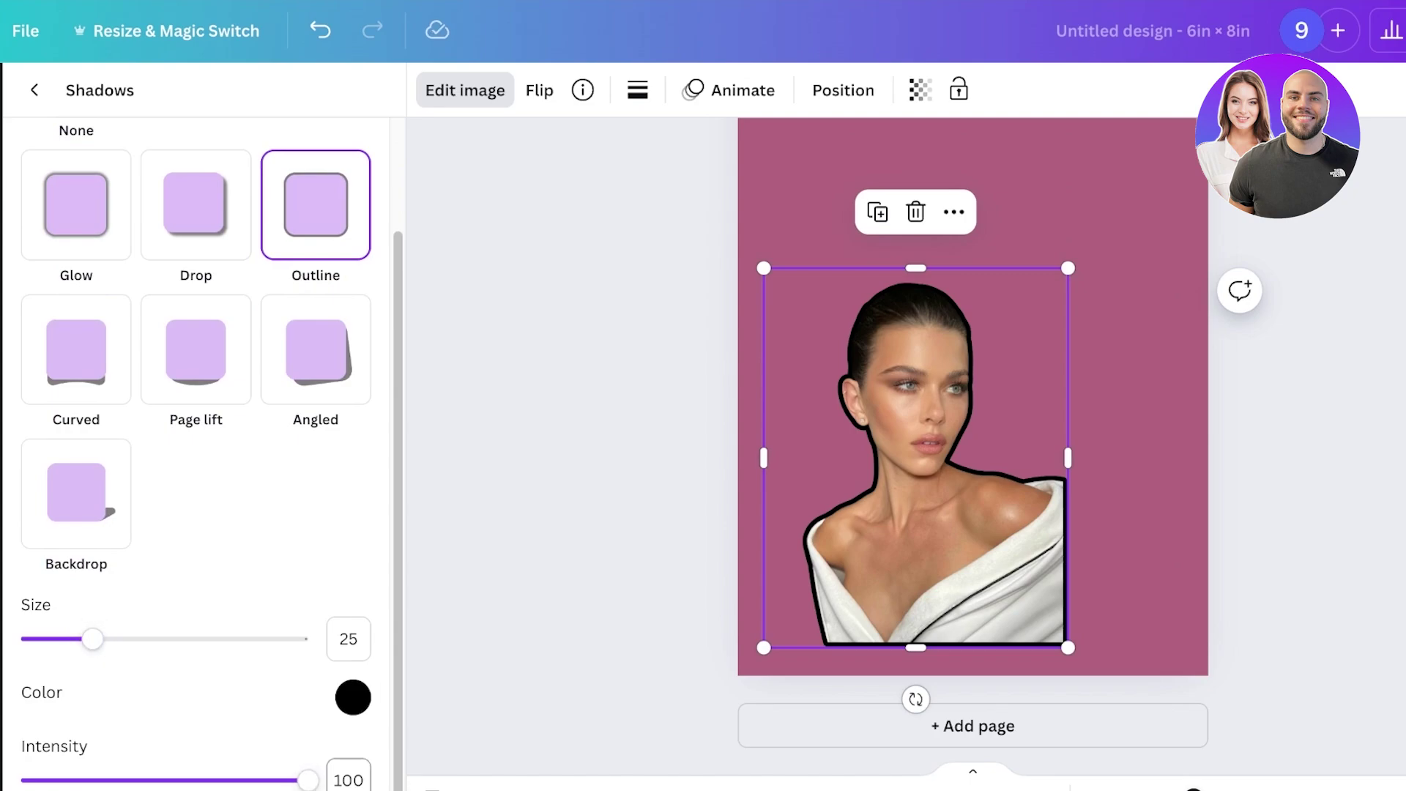
pyautogui.click(353, 697)
pyautogui.write('#FFFFFF')
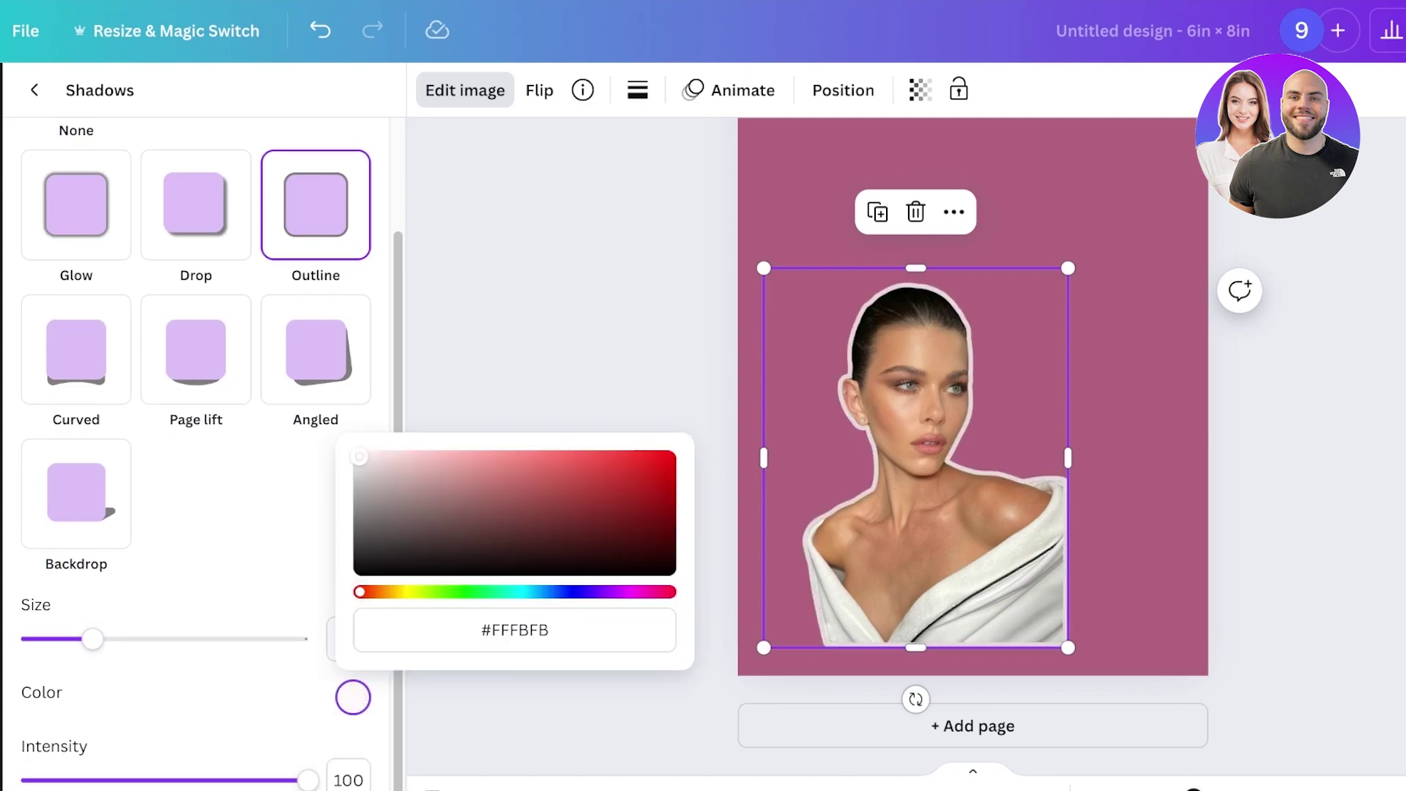
pyautogui.press('Return')
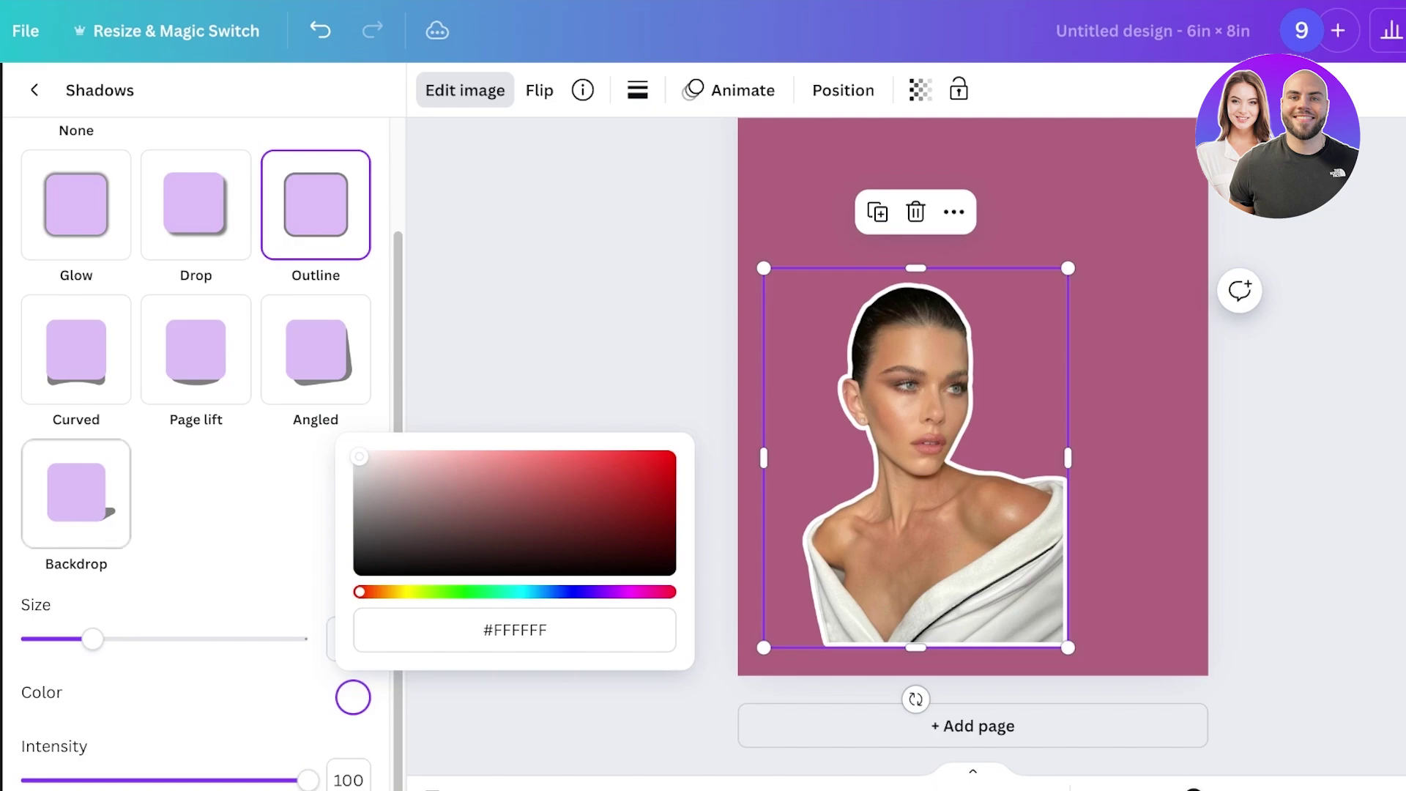
# Try the Glow shadow style on the portrait with size 31, blur amount 0 and intensity 100.
pyautogui.click(76, 205)
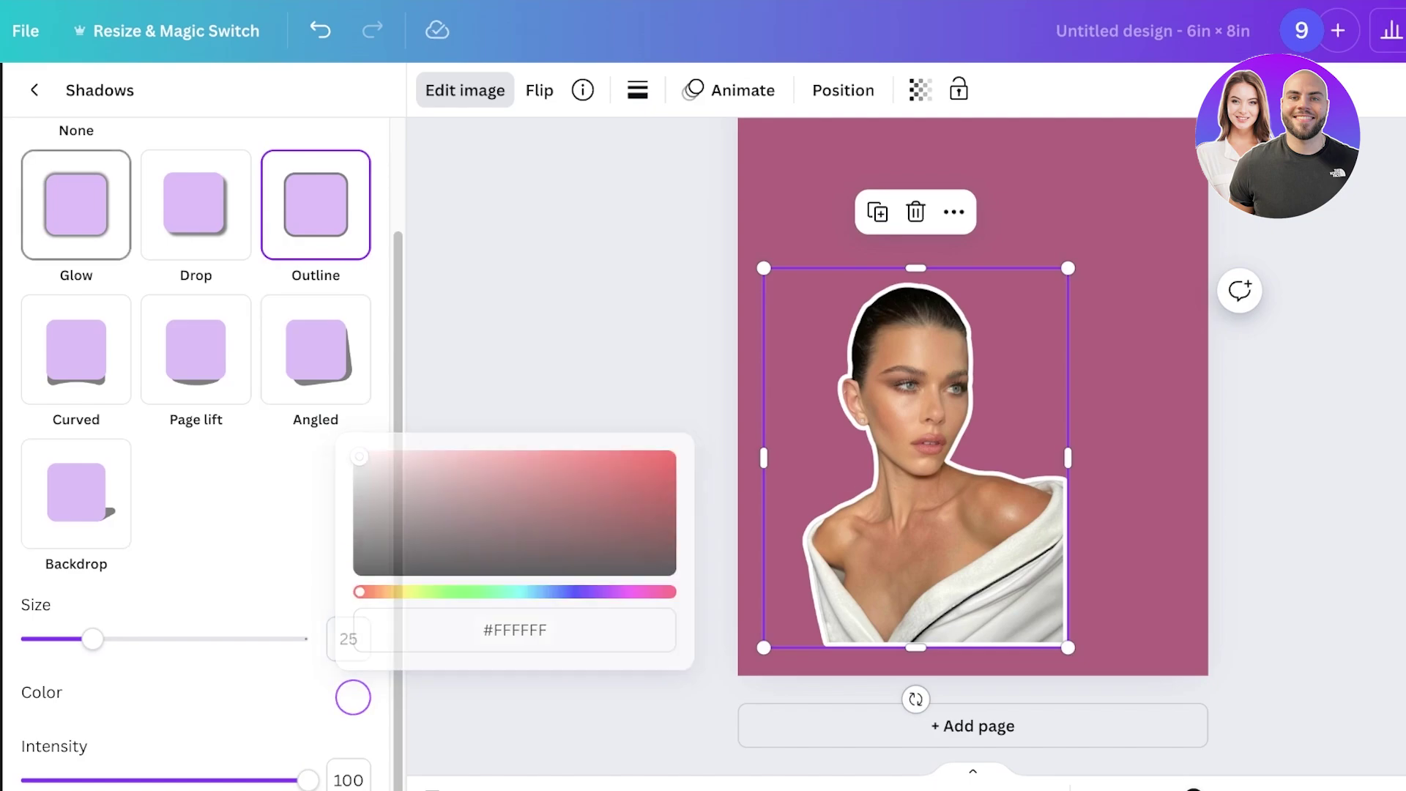
pyautogui.scroll(-2, 198, 439)
pyautogui.moveTo(106, 638); pyautogui.dragTo(21, 639)
pyautogui.moveTo(164, 780); pyautogui.dragTo(307, 779)
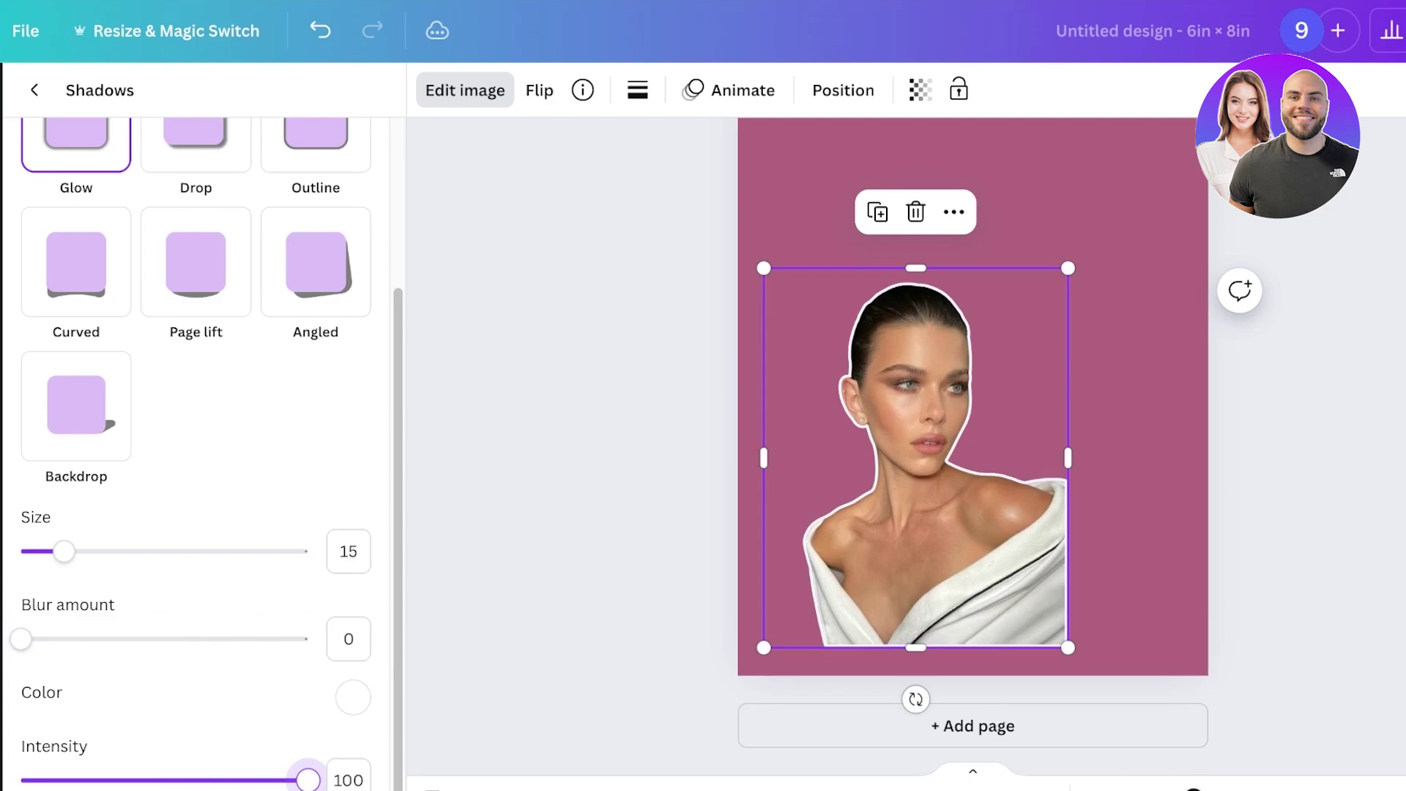
pyautogui.moveTo(65, 551); pyautogui.dragTo(109, 550)
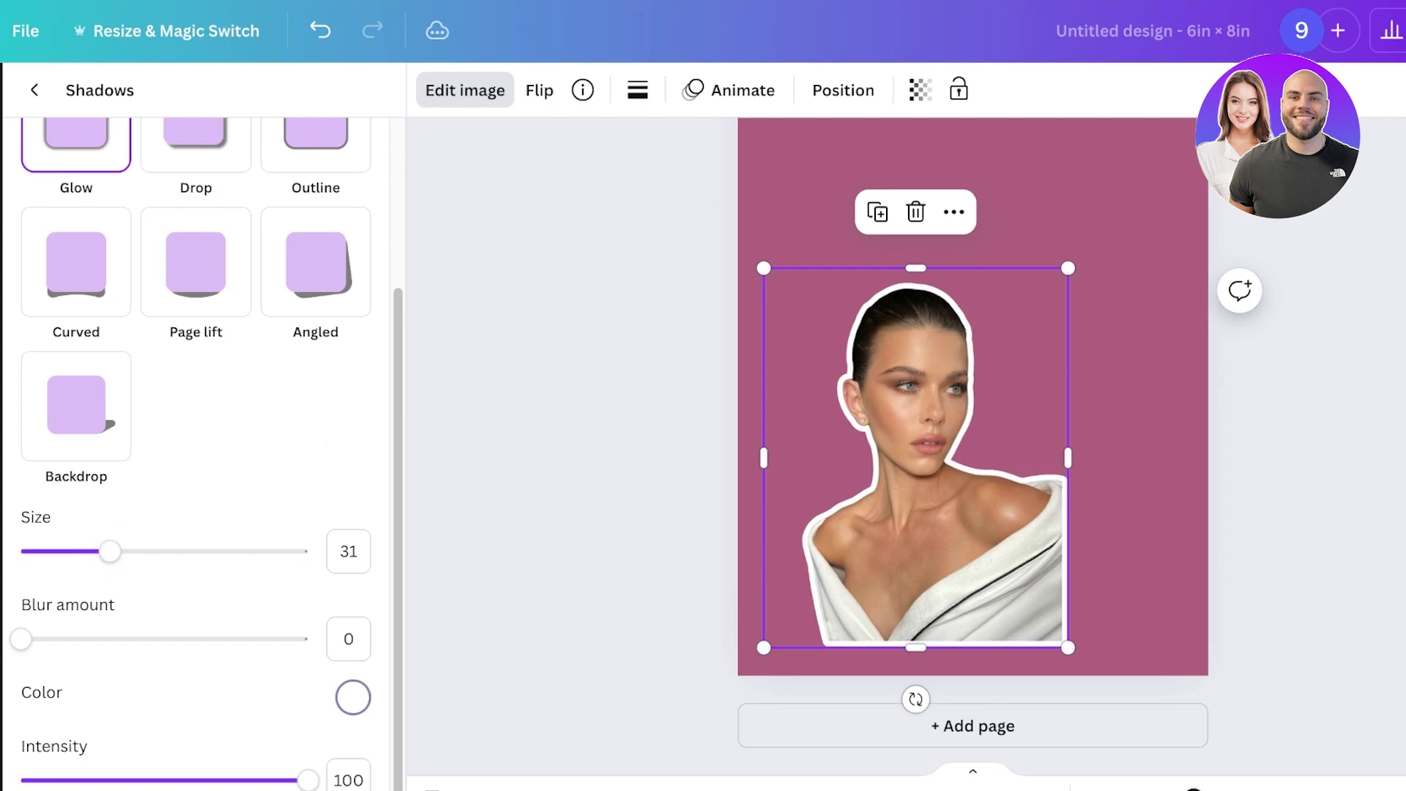
# Try purple #76339B as the glow color and return it to white.
pyautogui.click(353, 697)
pyautogui.moveTo(552, 592); pyautogui.dragTo(600, 591)
pyautogui.click(570, 499)
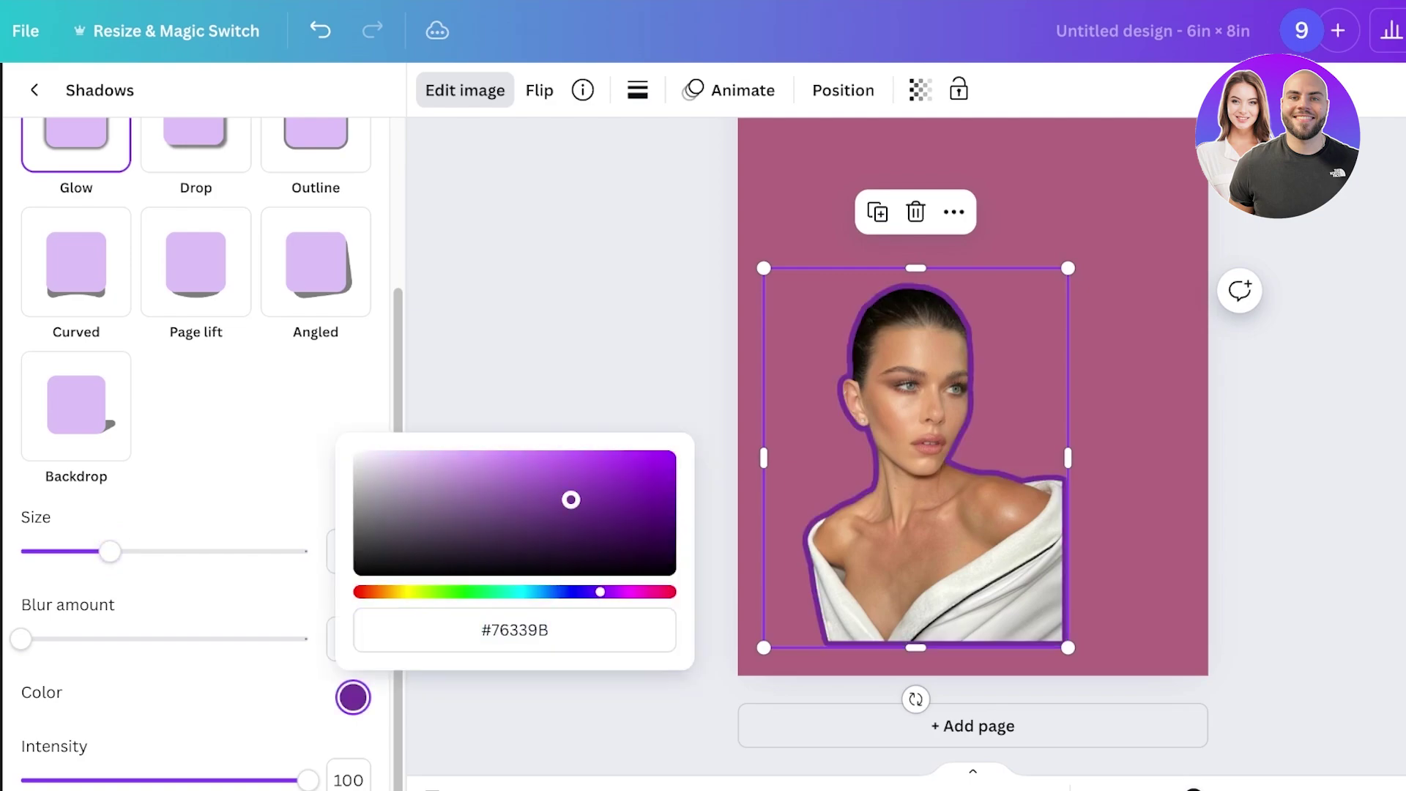
pyautogui.click(358, 455)
pyautogui.click(915, 458)
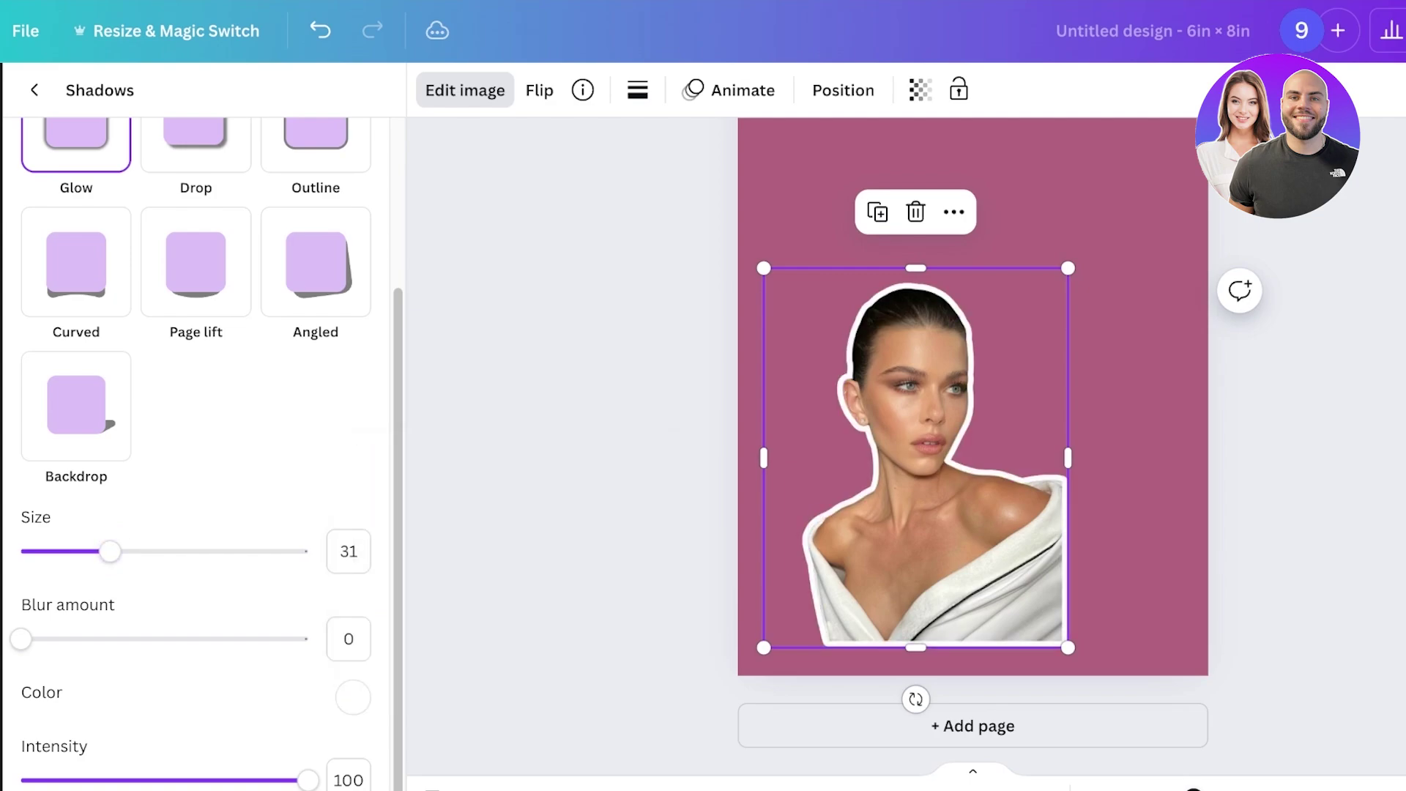
# Move the portrait into the bottom-right corner of the page and deselect it.
pyautogui.moveTo(915, 458); pyautogui.dragTo(1056, 485)
pyautogui.press('Escape')
pyautogui.press('Escape')
pyautogui.scroll(1, 1055, 485)
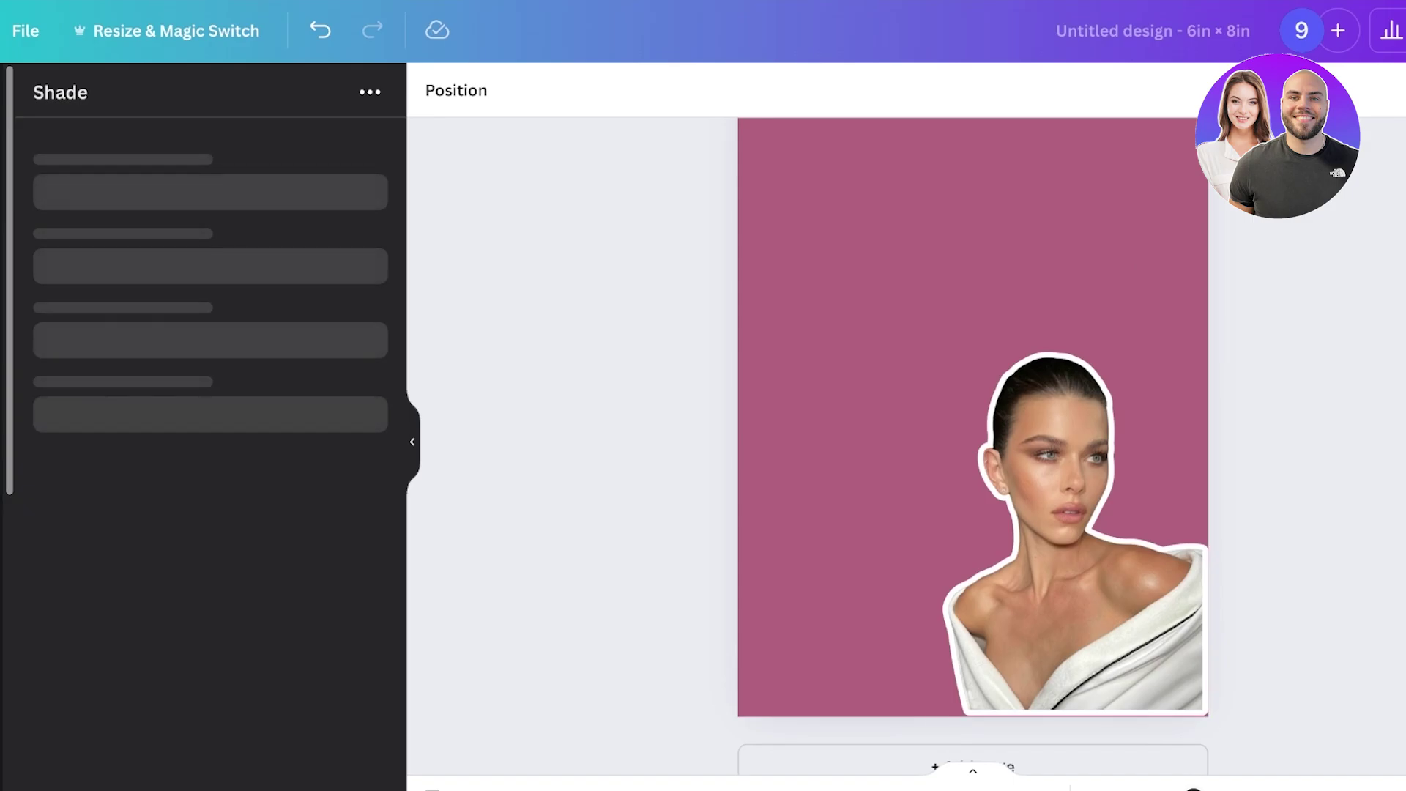
# Switch the portrait's shadow style from Glow to Outline.
pyautogui.click(465, 90)
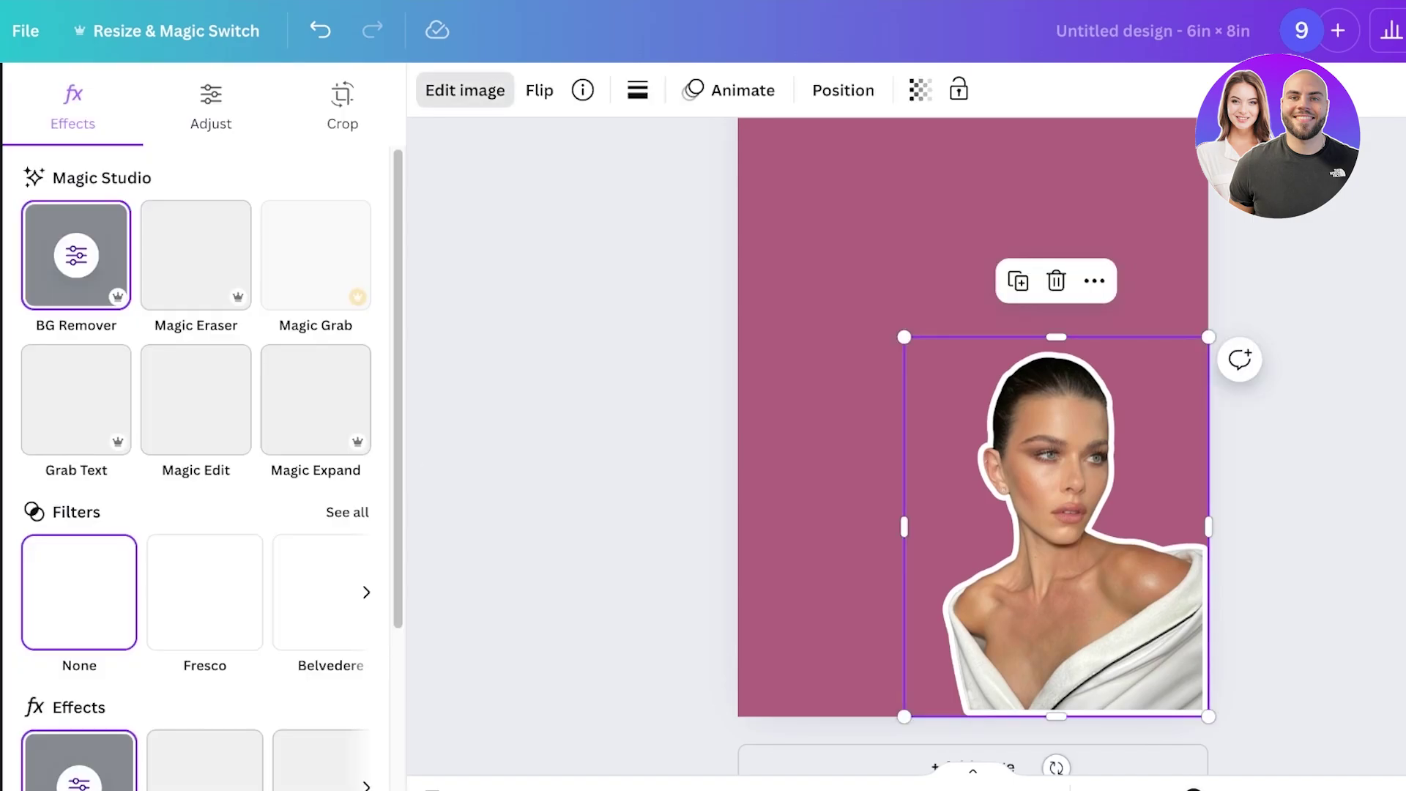
pyautogui.scroll(-4, 205, 468)
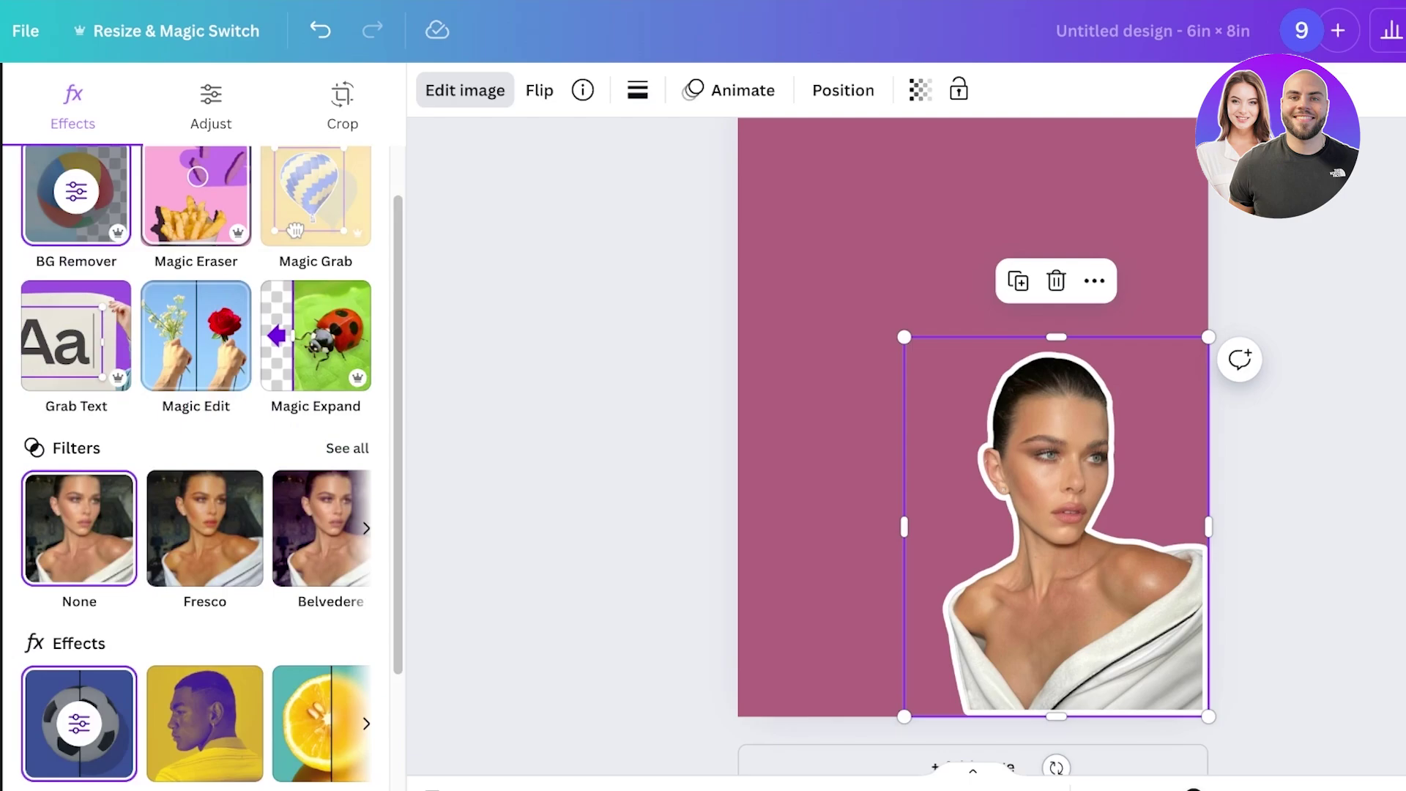
pyautogui.click(73, 515)
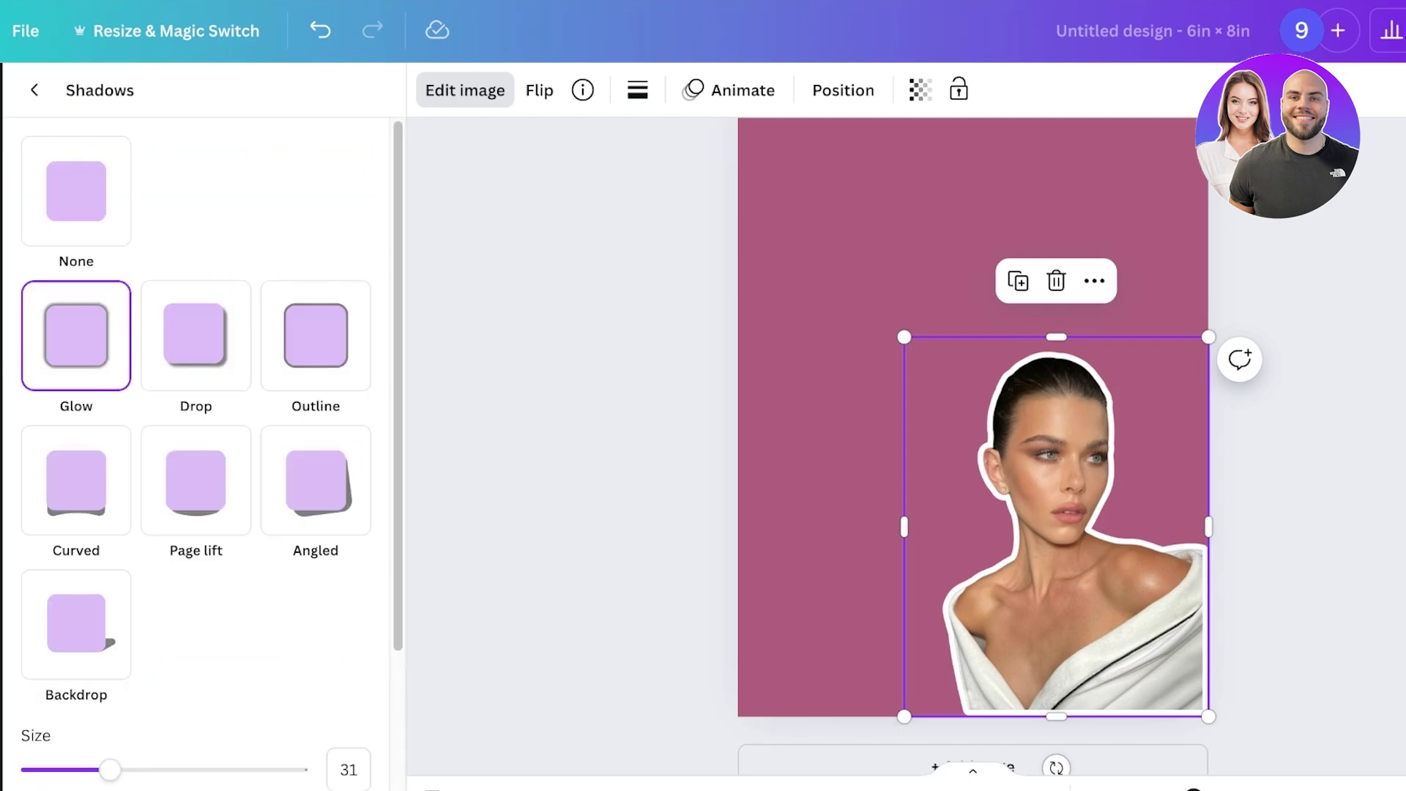
pyautogui.click(316, 336)
pyautogui.scroll(-2, 206, 454)
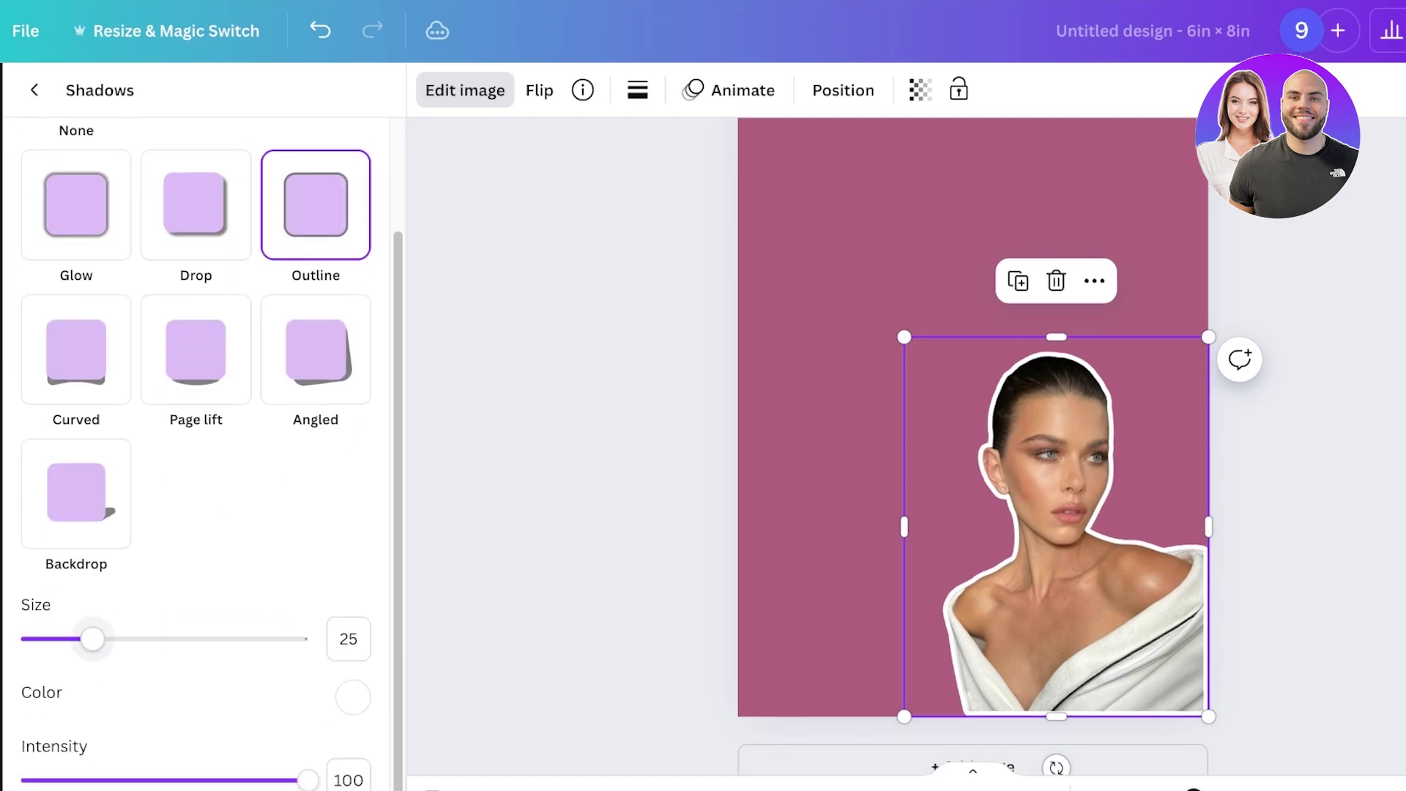
# Try the Glow shadow style on the portrait with size 23, blur amount 25 and intensity 100, and return it to Outline.
pyautogui.moveTo(92, 638)
pyautogui.mouseDown()
pyautogui.moveTo(307, 638)
pyautogui.moveTo(88, 638)
pyautogui.moveTo(110, 639)
pyautogui.mouseUp()
pyautogui.scroll(2, 205, 439)
pyautogui.click(76, 334)
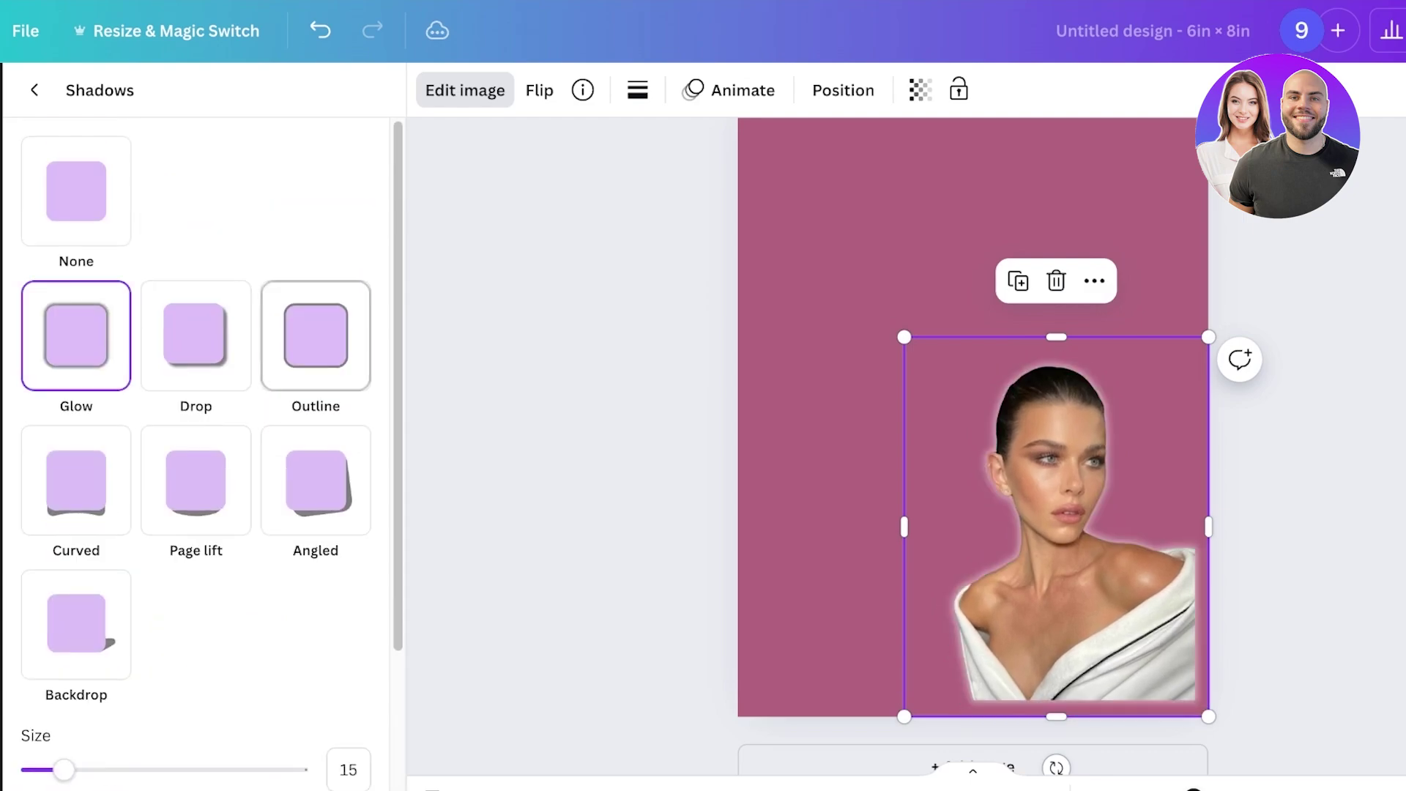
pyautogui.scroll(-3, 205, 439)
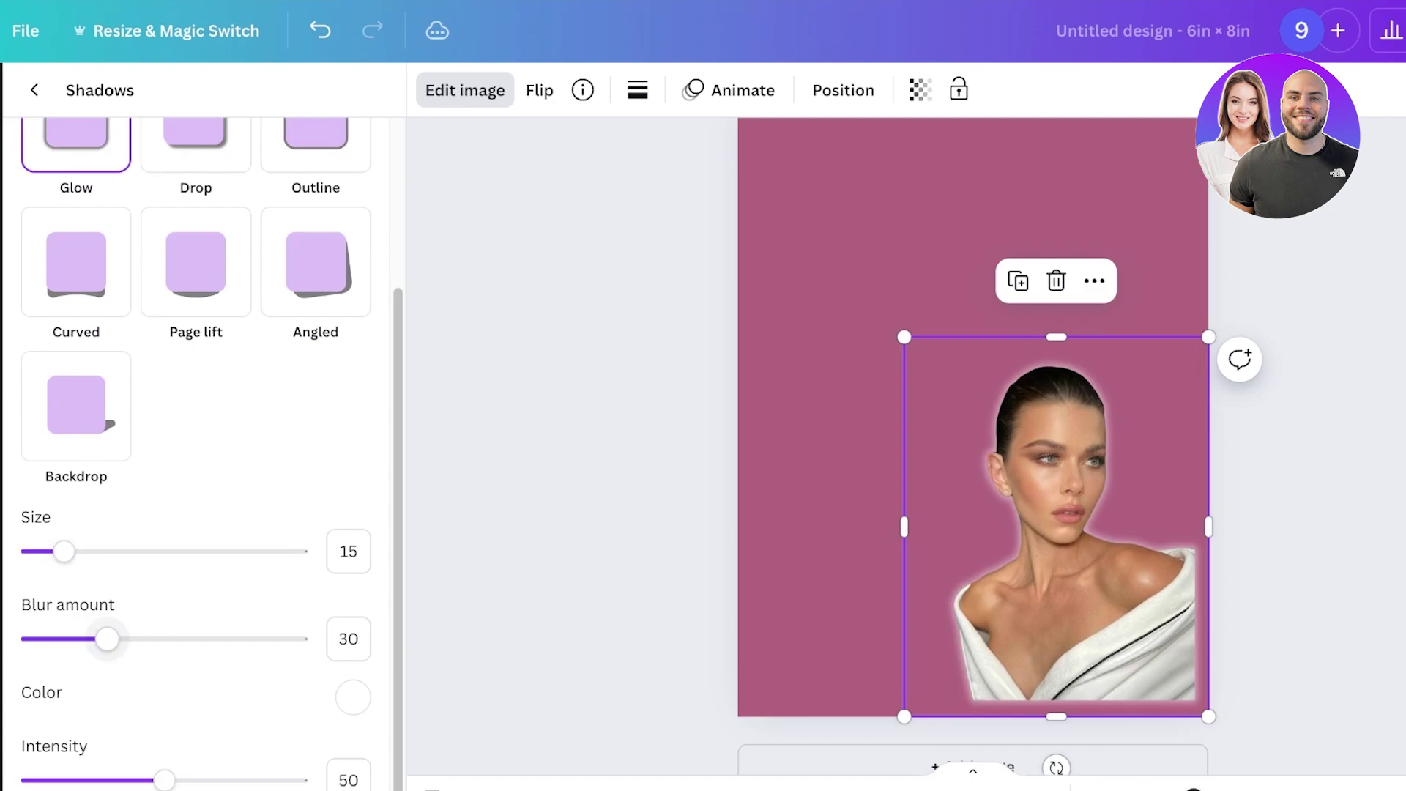
pyautogui.moveTo(106, 639); pyautogui.dragTo(210, 639)
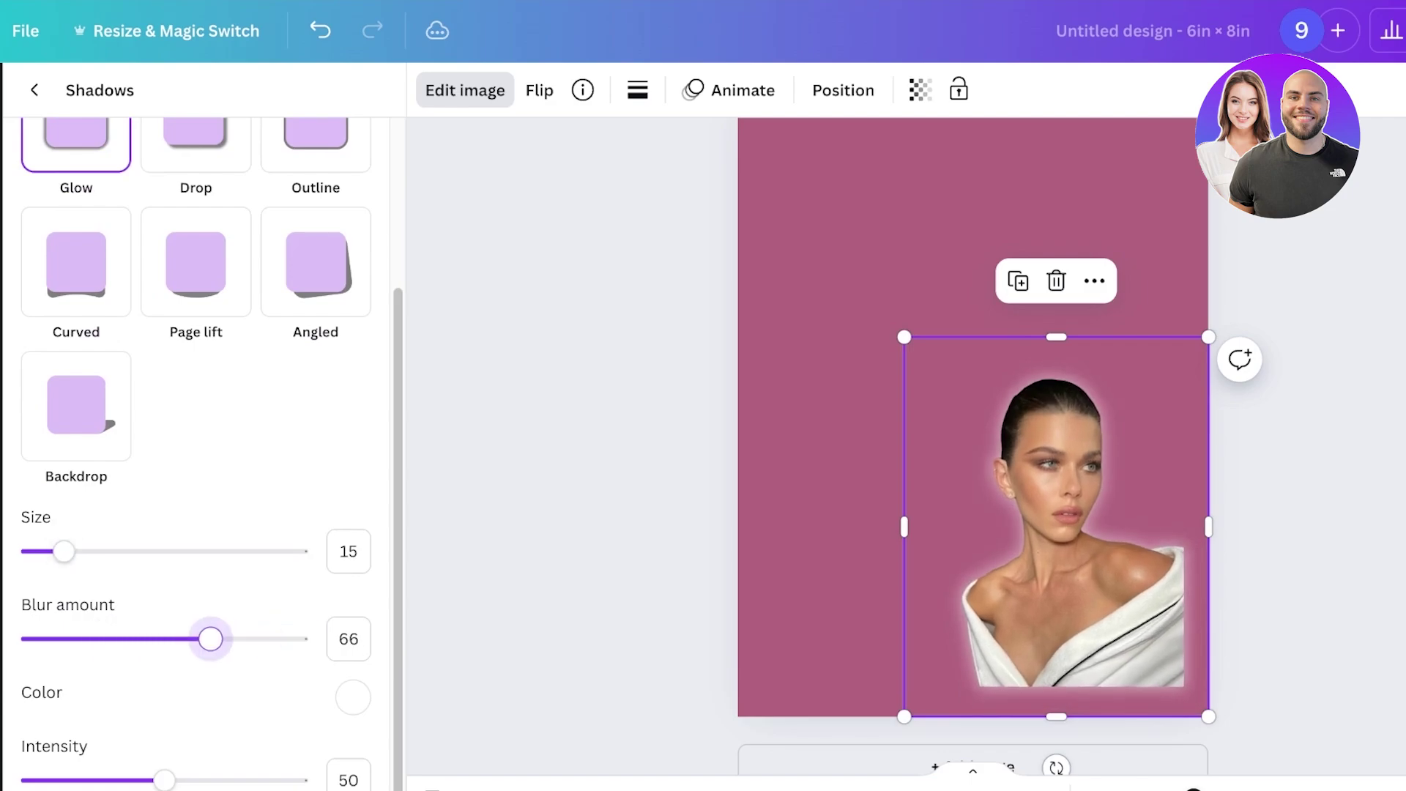
pyautogui.moveTo(164, 780); pyautogui.dragTo(308, 780)
pyautogui.moveTo(210, 638); pyautogui.dragTo(308, 638)
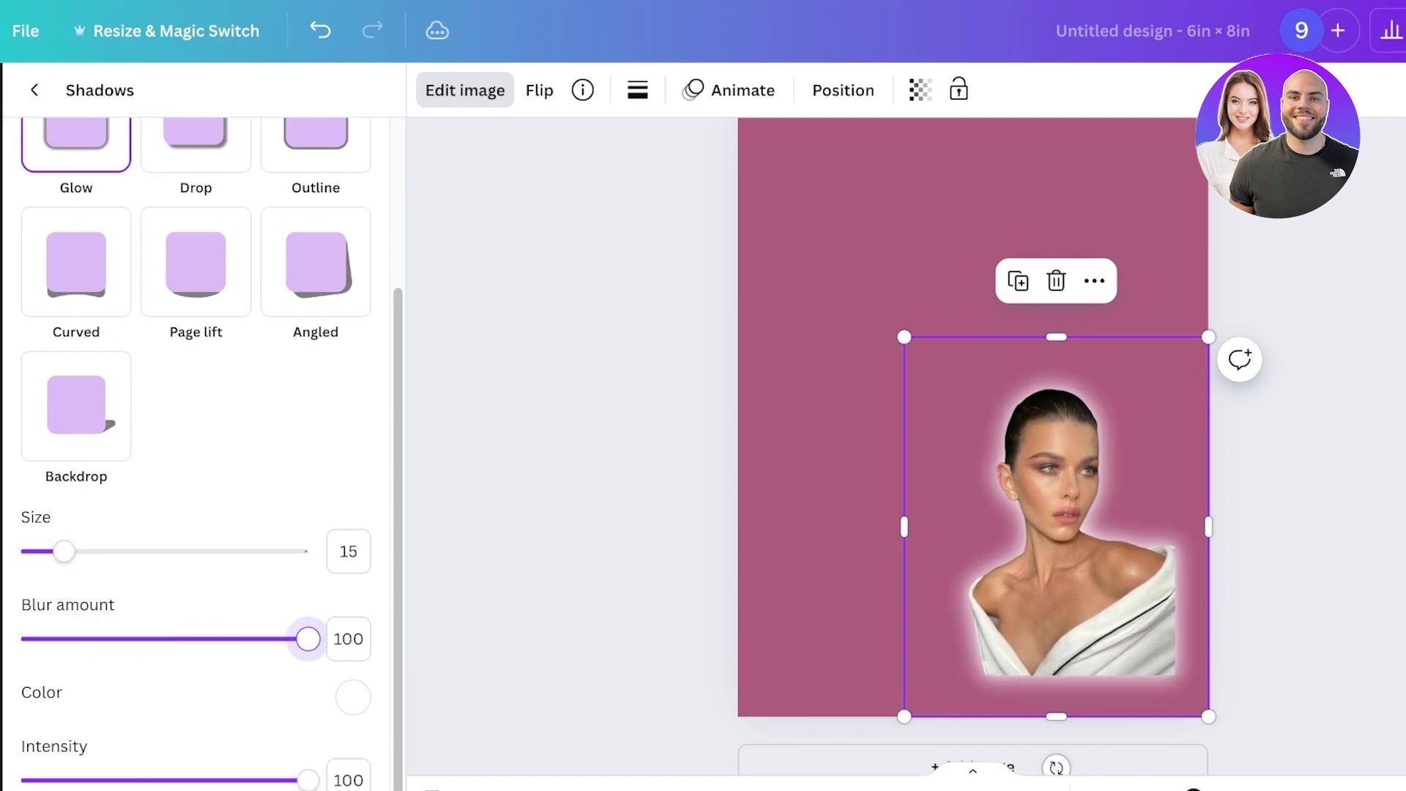
pyautogui.moveTo(64, 551)
pyautogui.mouseDown()
pyautogui.moveTo(307, 551)
pyautogui.moveTo(86, 551)
pyautogui.mouseUp()
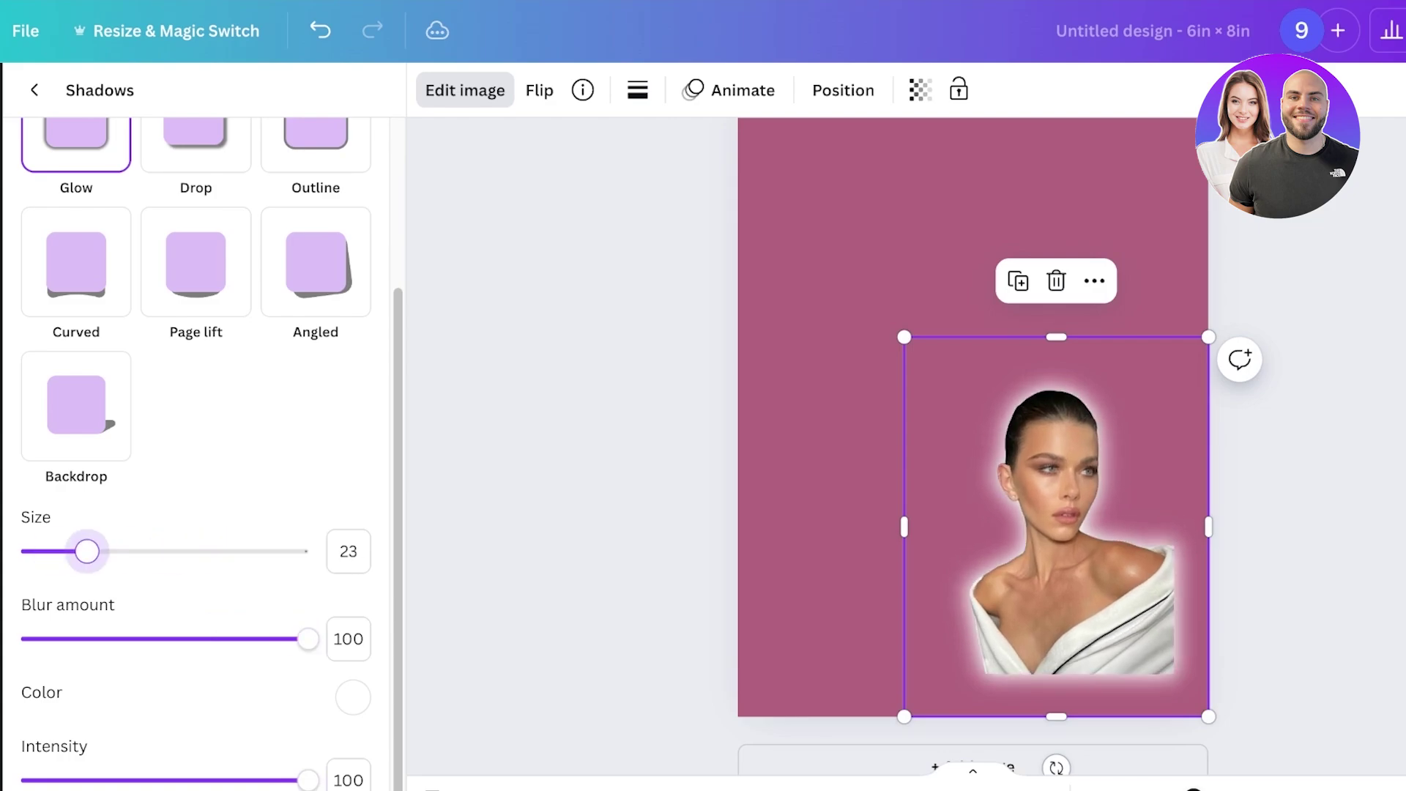
pyautogui.moveTo(307, 638); pyautogui.dragTo(94, 638)
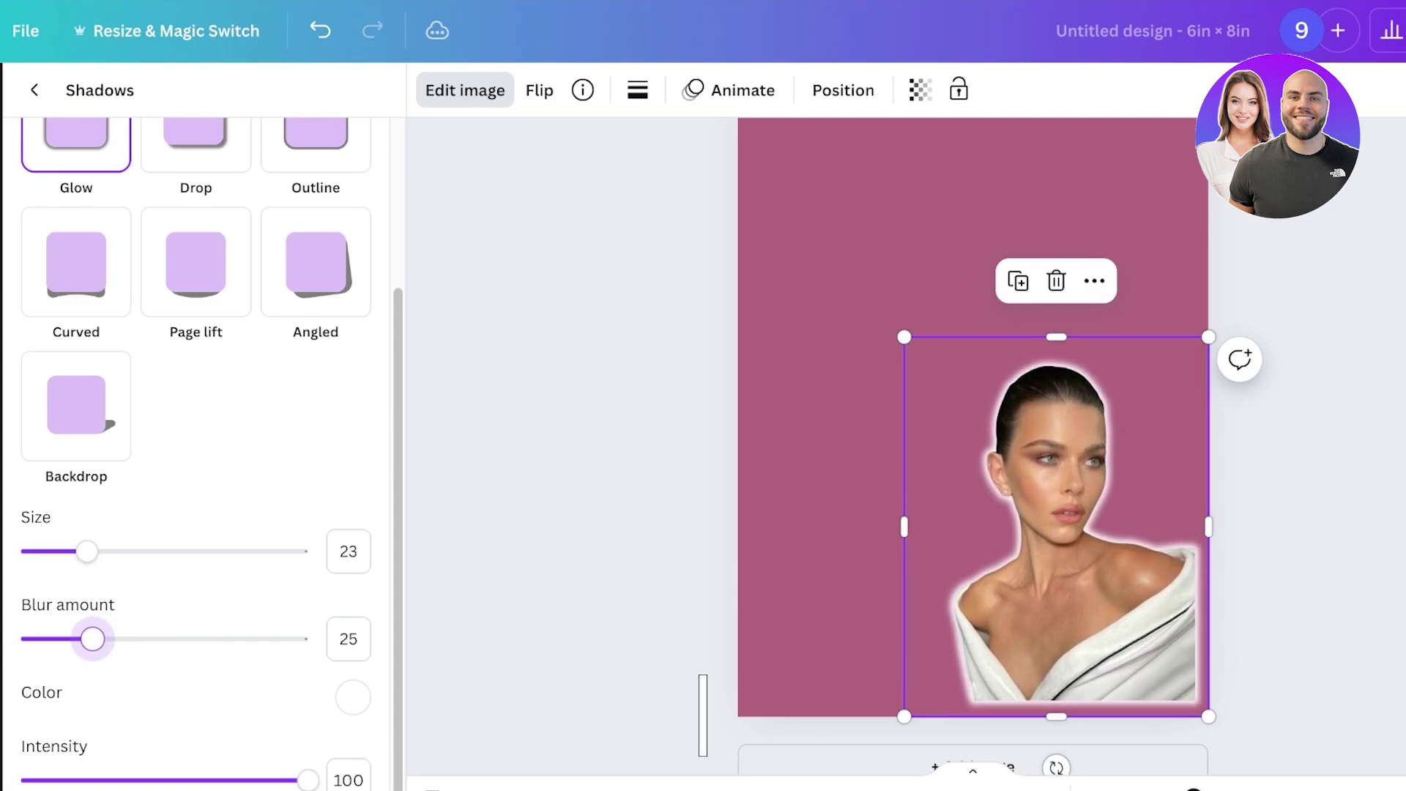
pyautogui.scroll(3, 315, 344)
pyautogui.click(315, 336)
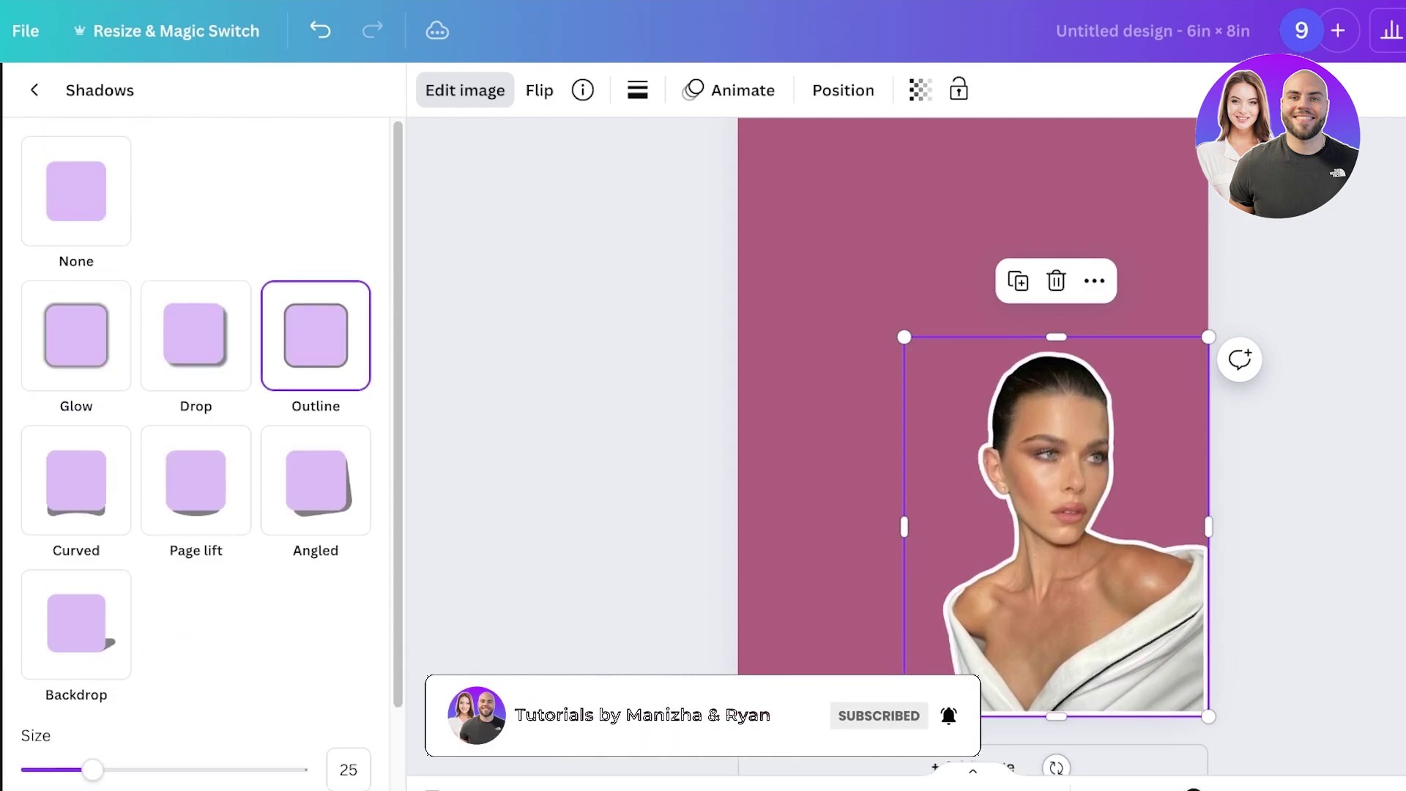
pyautogui.scroll(-2, 316, 480)
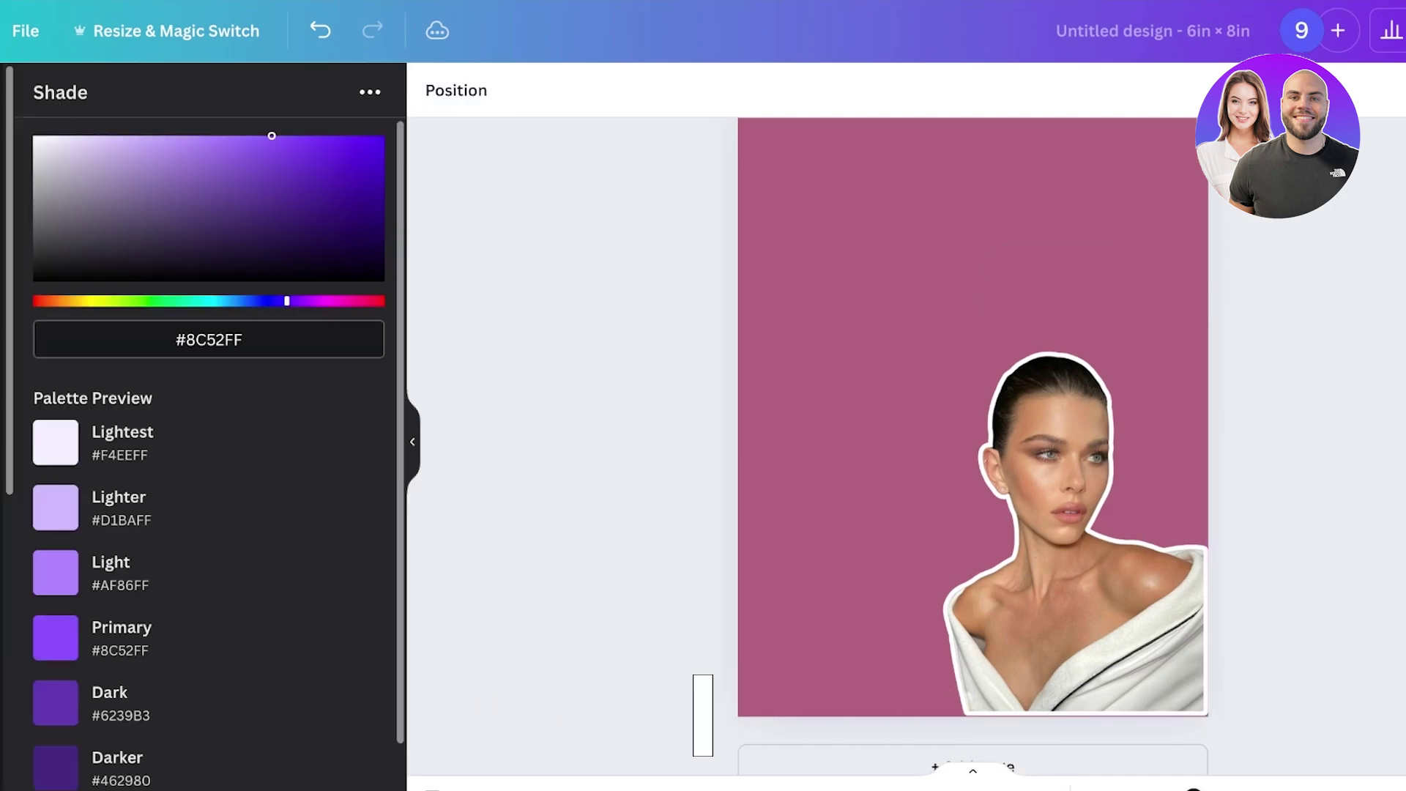
# Add the photo of two people seated on a wooden bench from the Photos elements and delete the portrait.
pyautogui.scroll(-3, 9, 417)
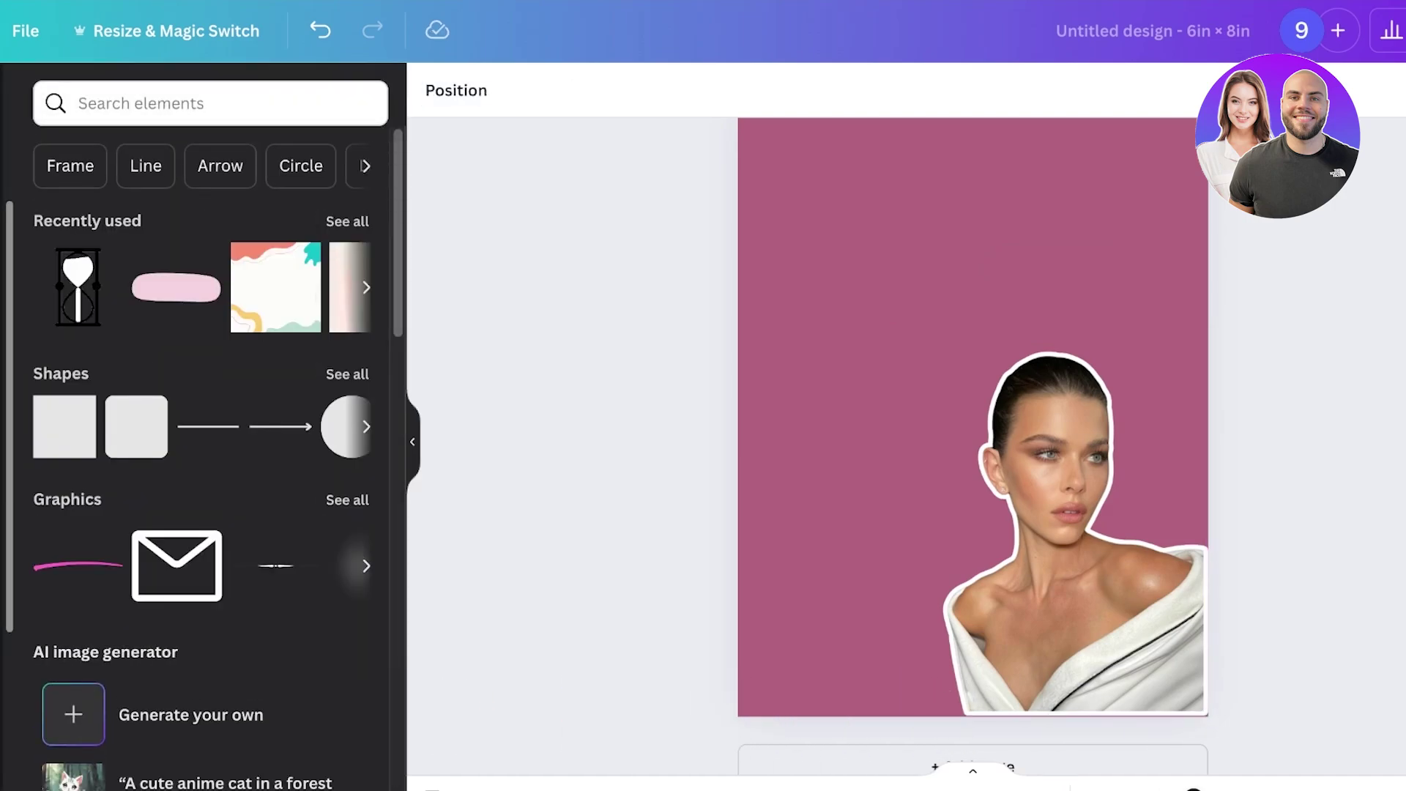
pyautogui.click(211, 104)
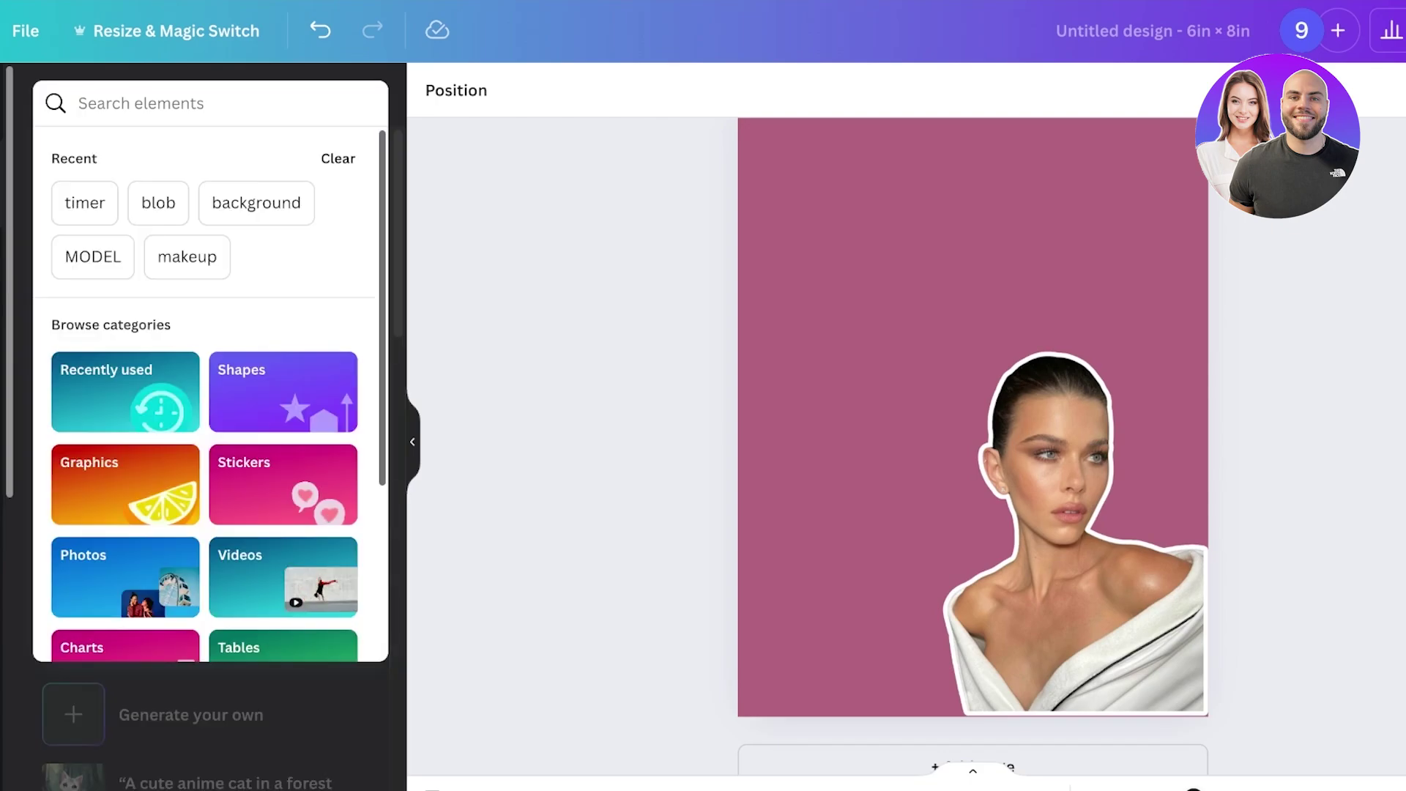
pyautogui.click(124, 575)
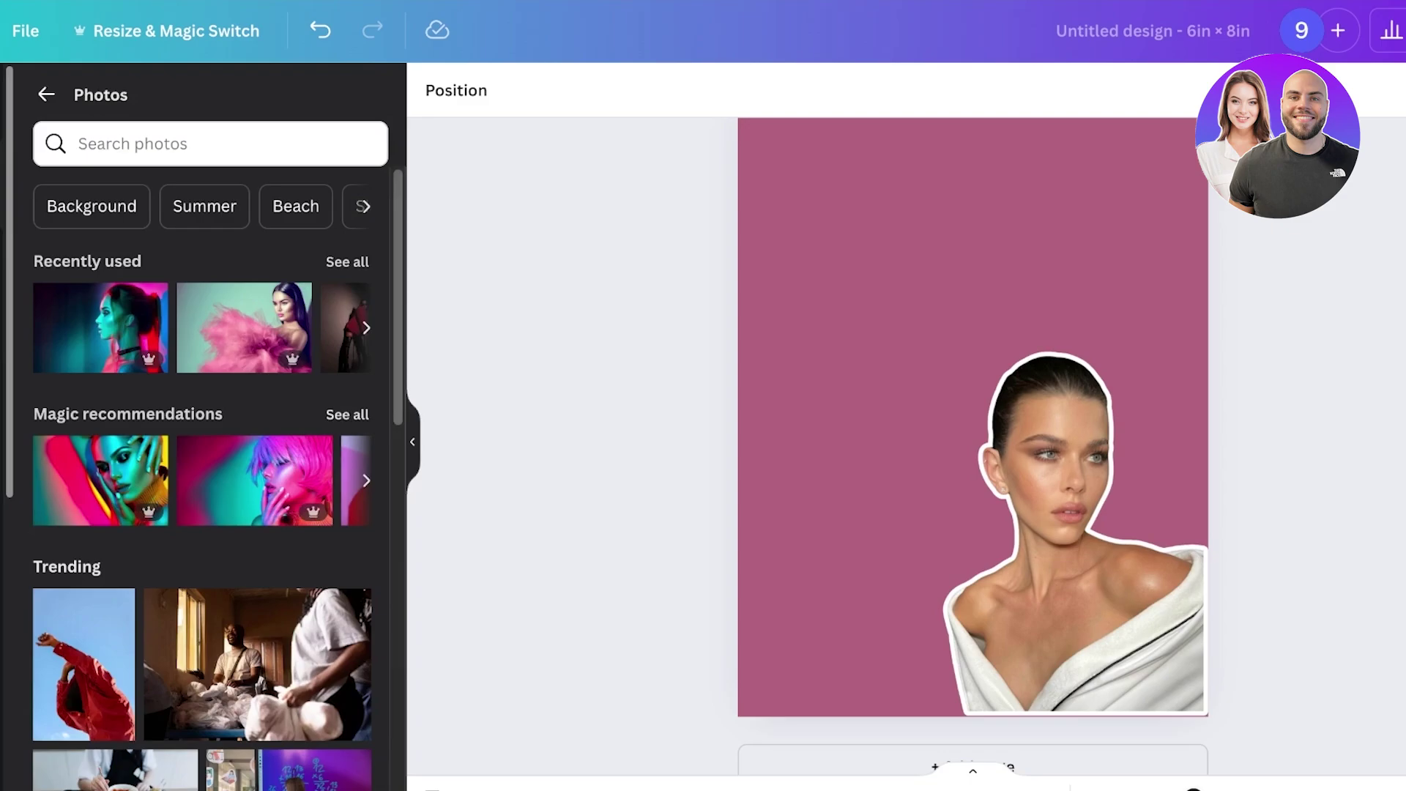
pyautogui.scroll(-5, 205, 469)
pyautogui.scroll(-3, 205, 469)
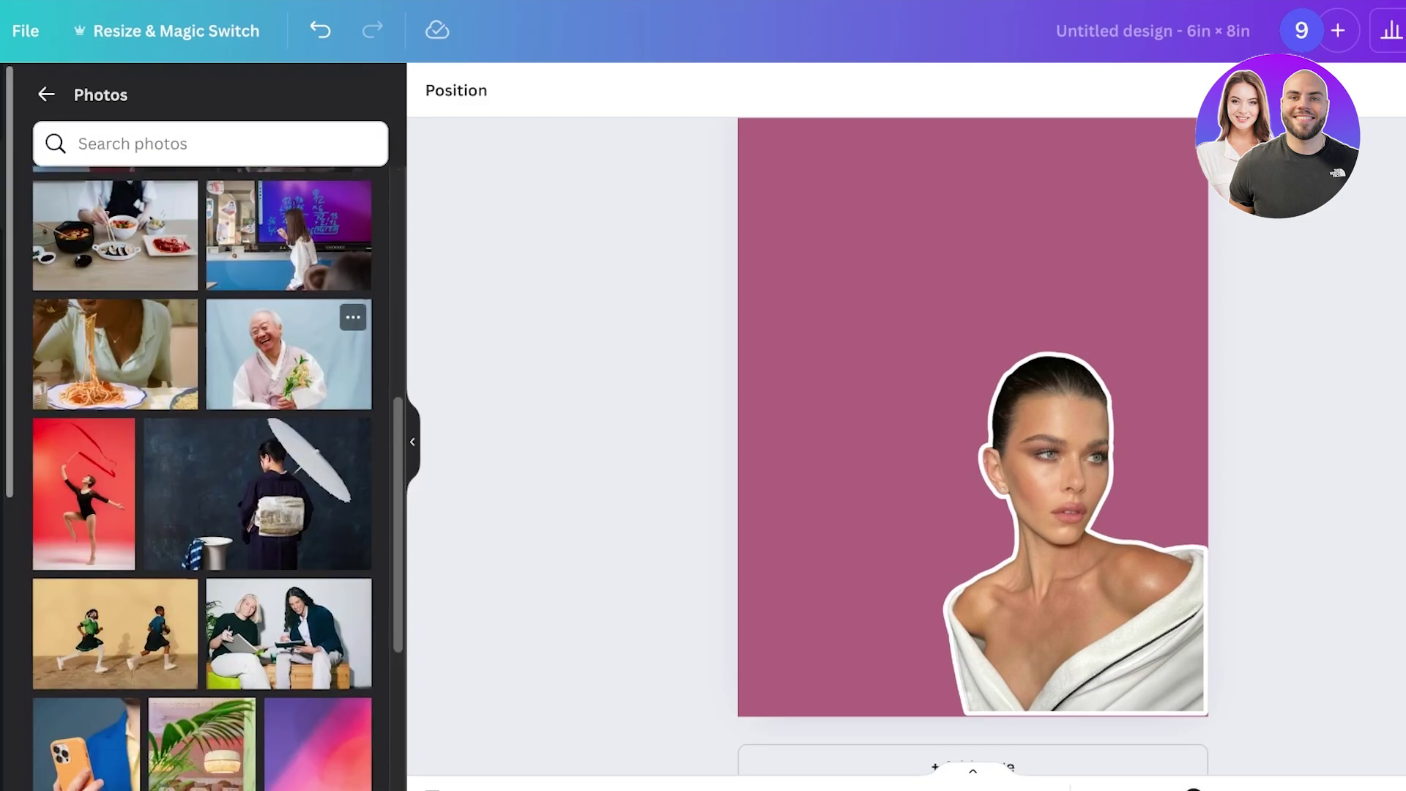
pyautogui.scroll(-3, 205, 469)
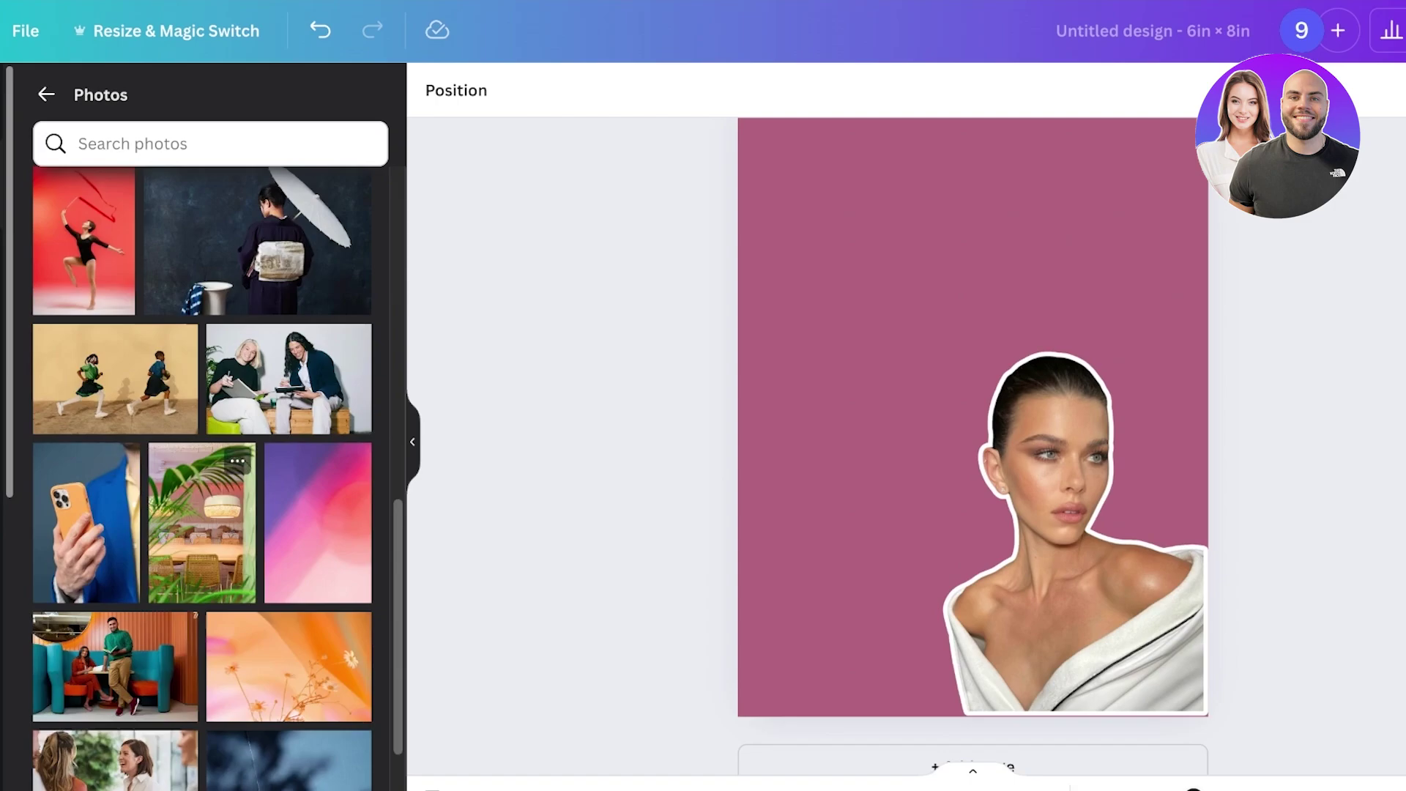
pyautogui.scroll(1, 231, 458)
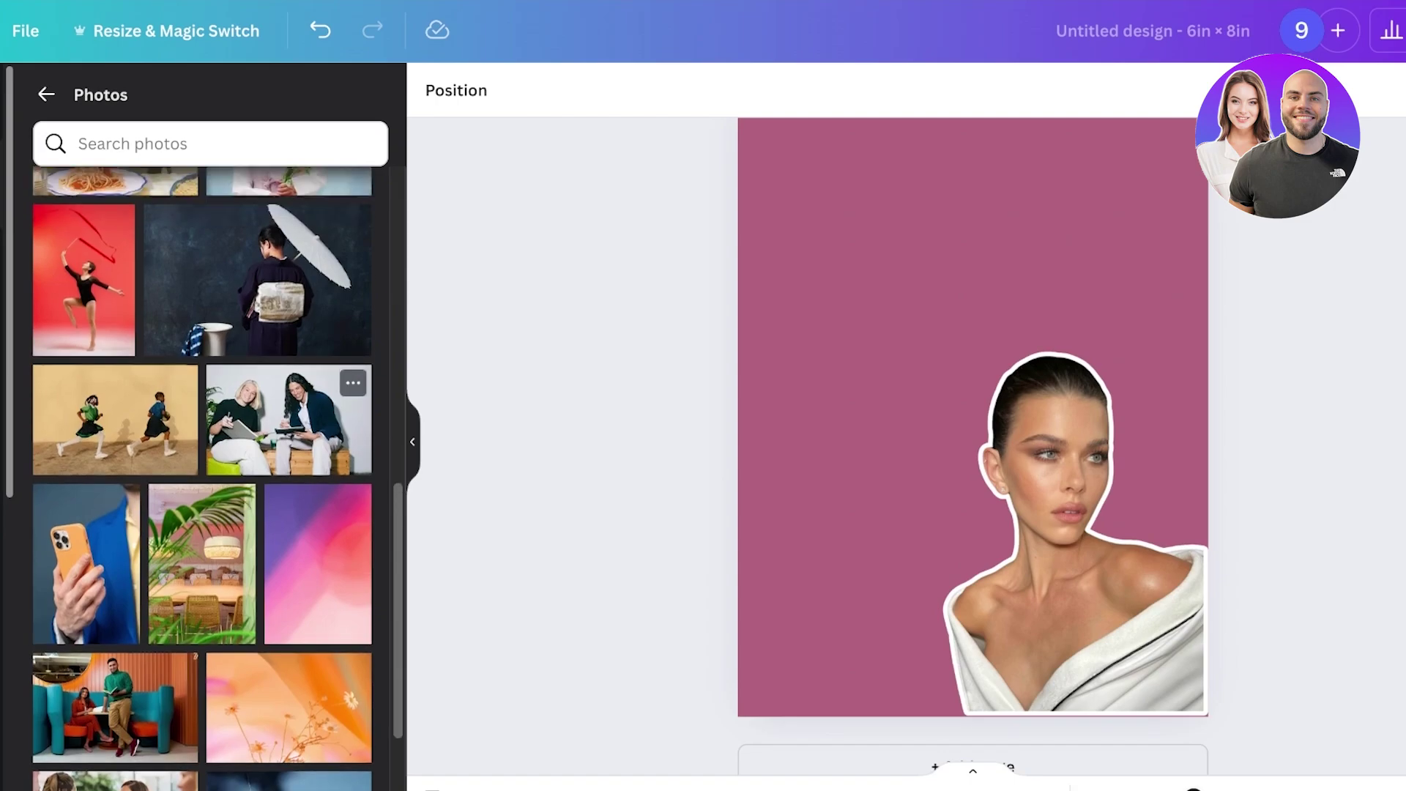
pyautogui.click(289, 420)
pyautogui.moveTo(974, 402)
pyautogui.mouseDown()
pyautogui.moveTo(956, 286)
pyautogui.moveTo(982, 379)
pyautogui.mouseUp()
pyautogui.click(1067, 518)
pyautogui.press('Delete')
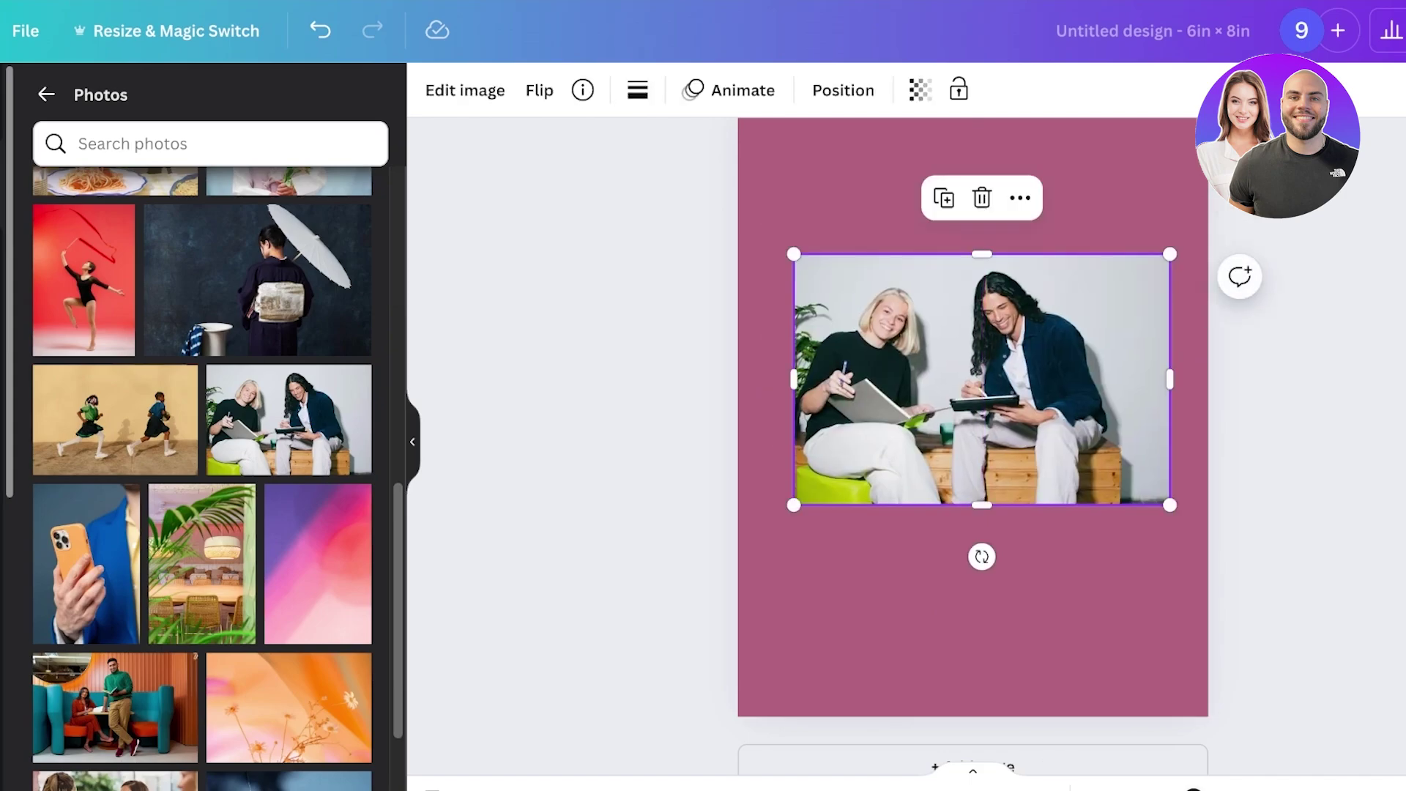
# Try the Glow shadow style on the photo of the two seated people.
pyautogui.click(465, 90)
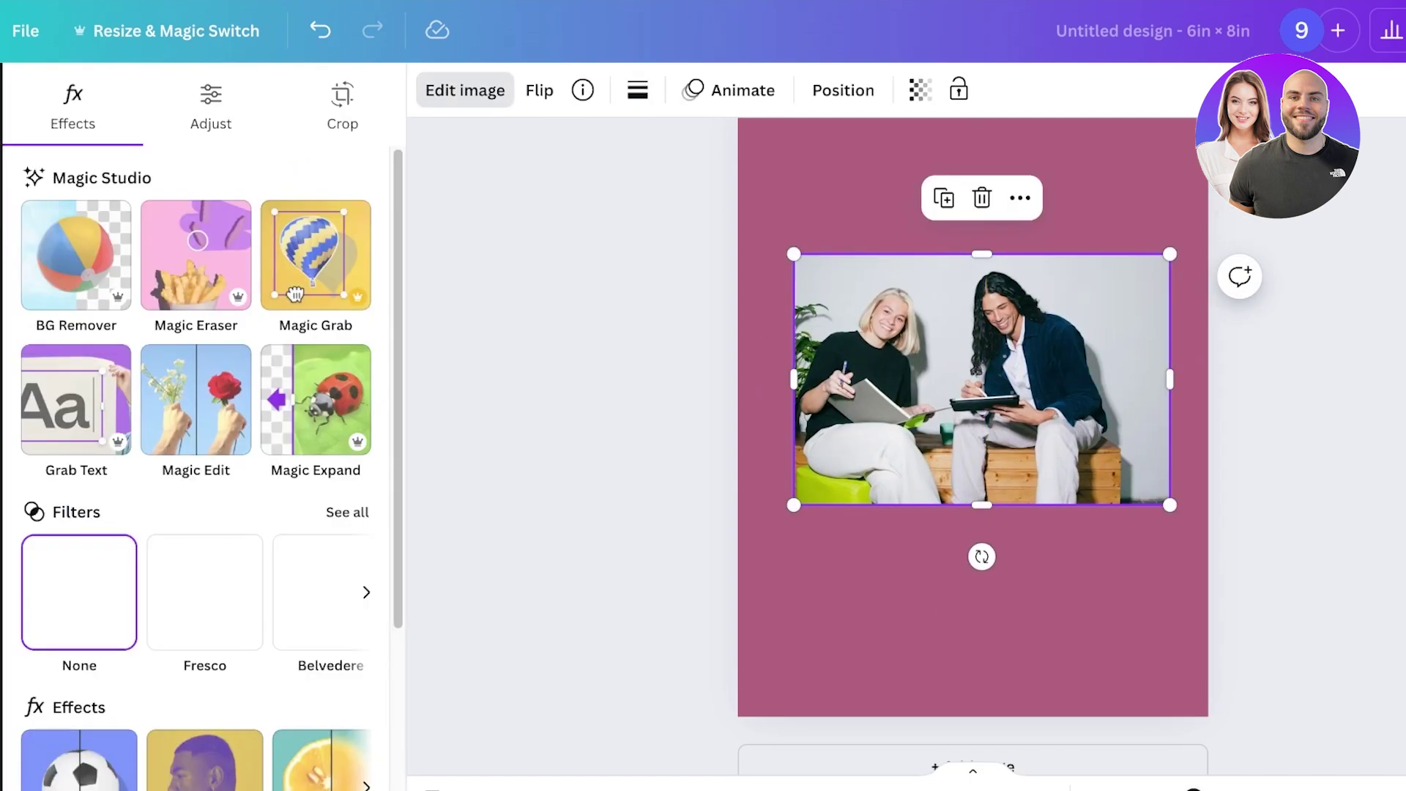
pyautogui.scroll(-3, 295, 293)
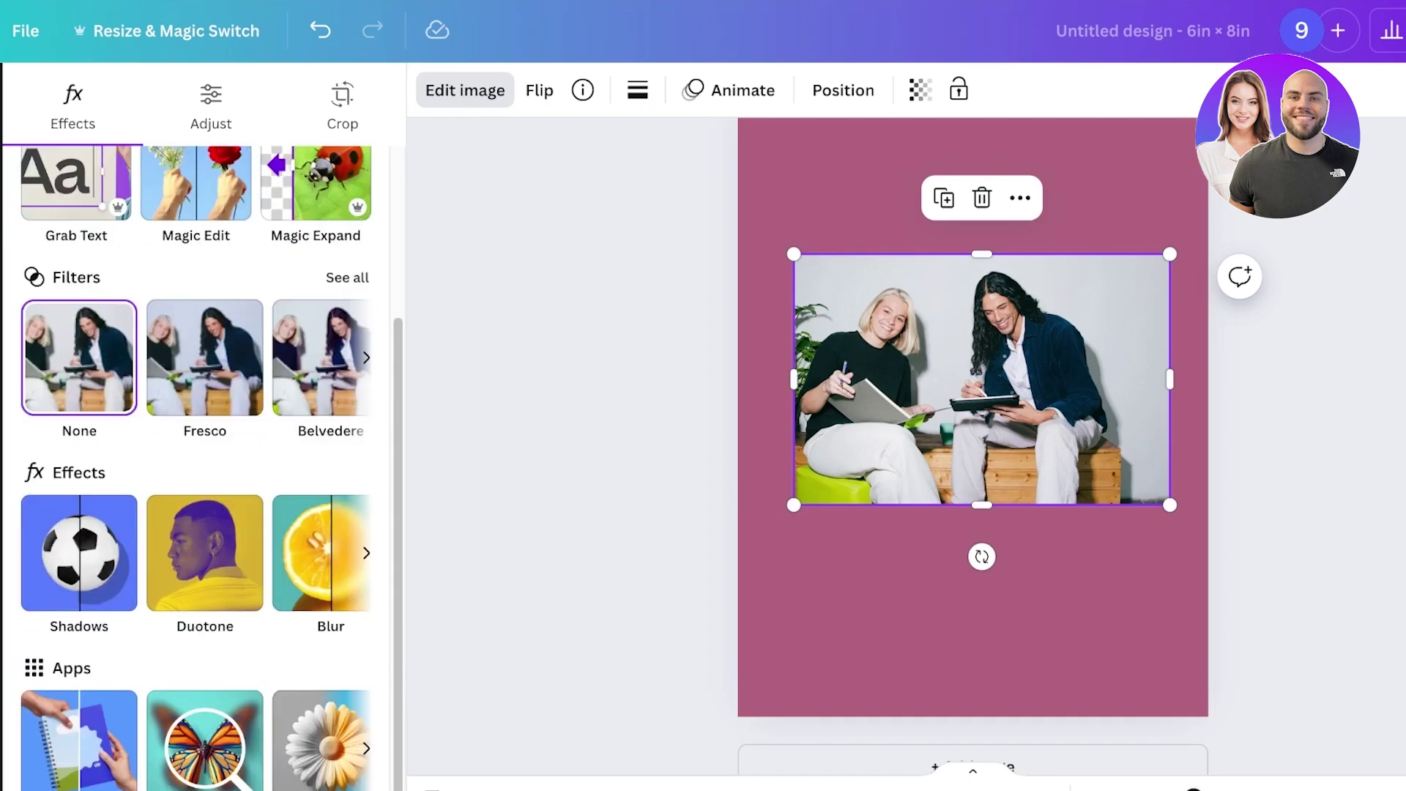
pyautogui.click(78, 549)
pyautogui.click(76, 335)
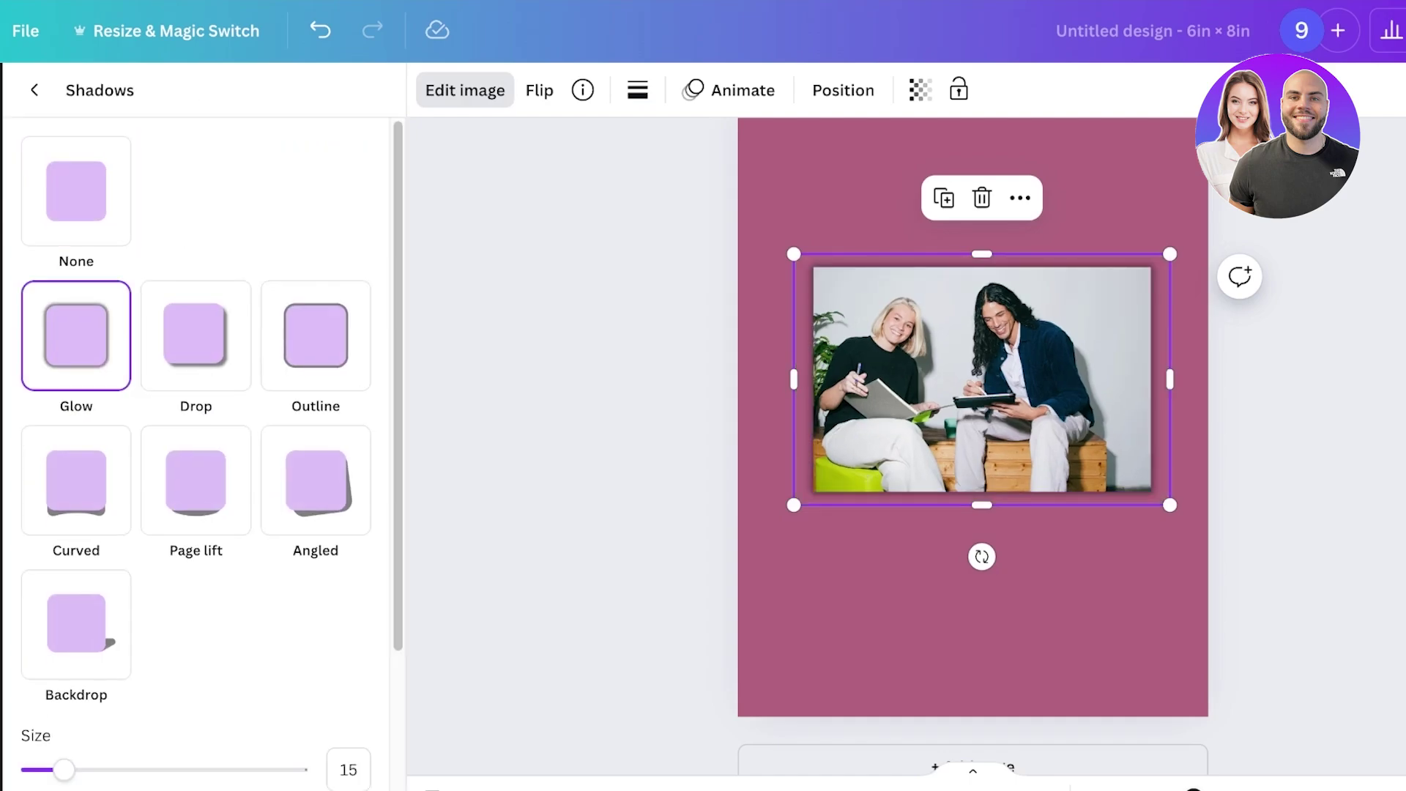
pyautogui.click(35, 90)
pyautogui.scroll(-3, 320, 558)
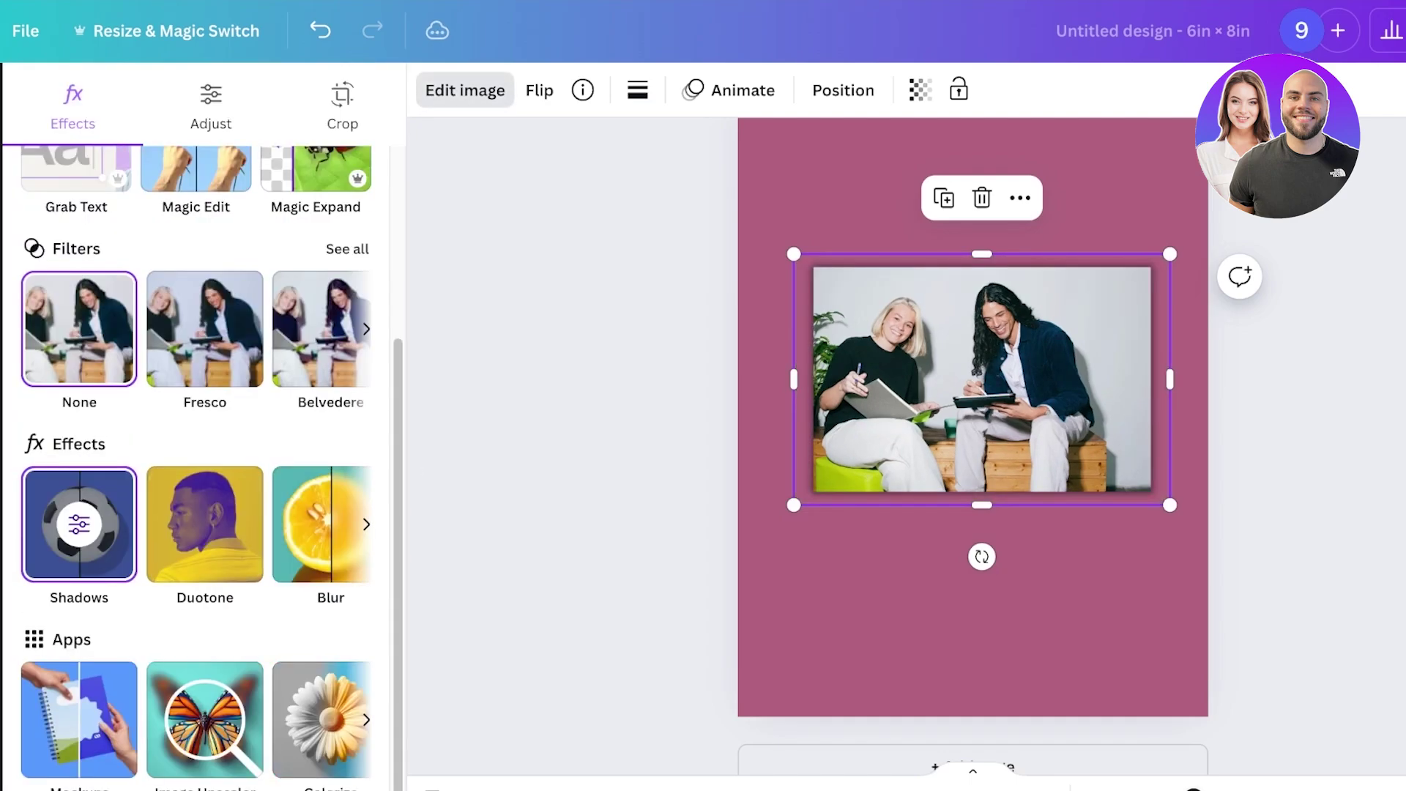
# Try the Outline shadow style on the photo of the two seated people.
pyautogui.click(79, 524)
pyautogui.click(315, 335)
pyautogui.scroll(-1, 316, 336)
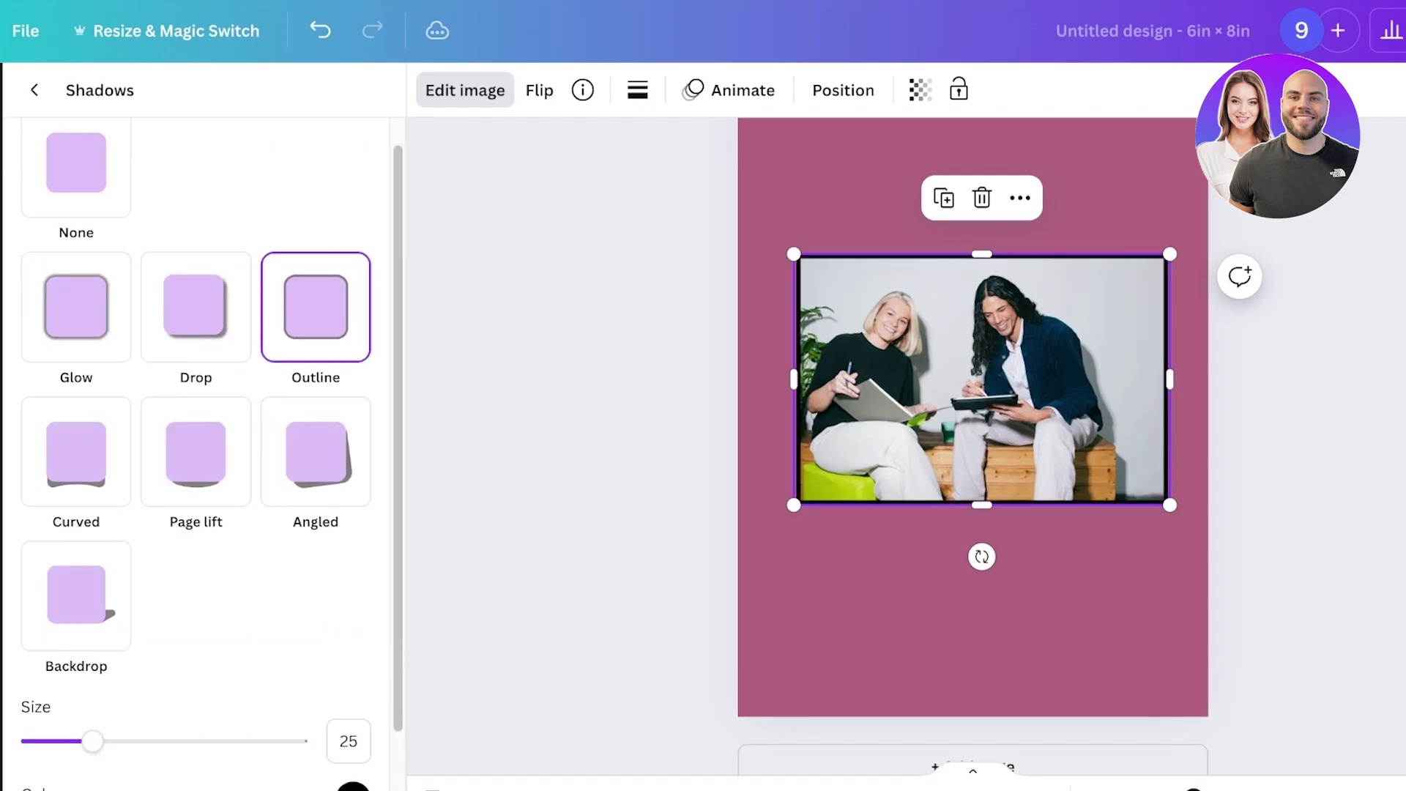
pyautogui.scroll(-1, 197, 454)
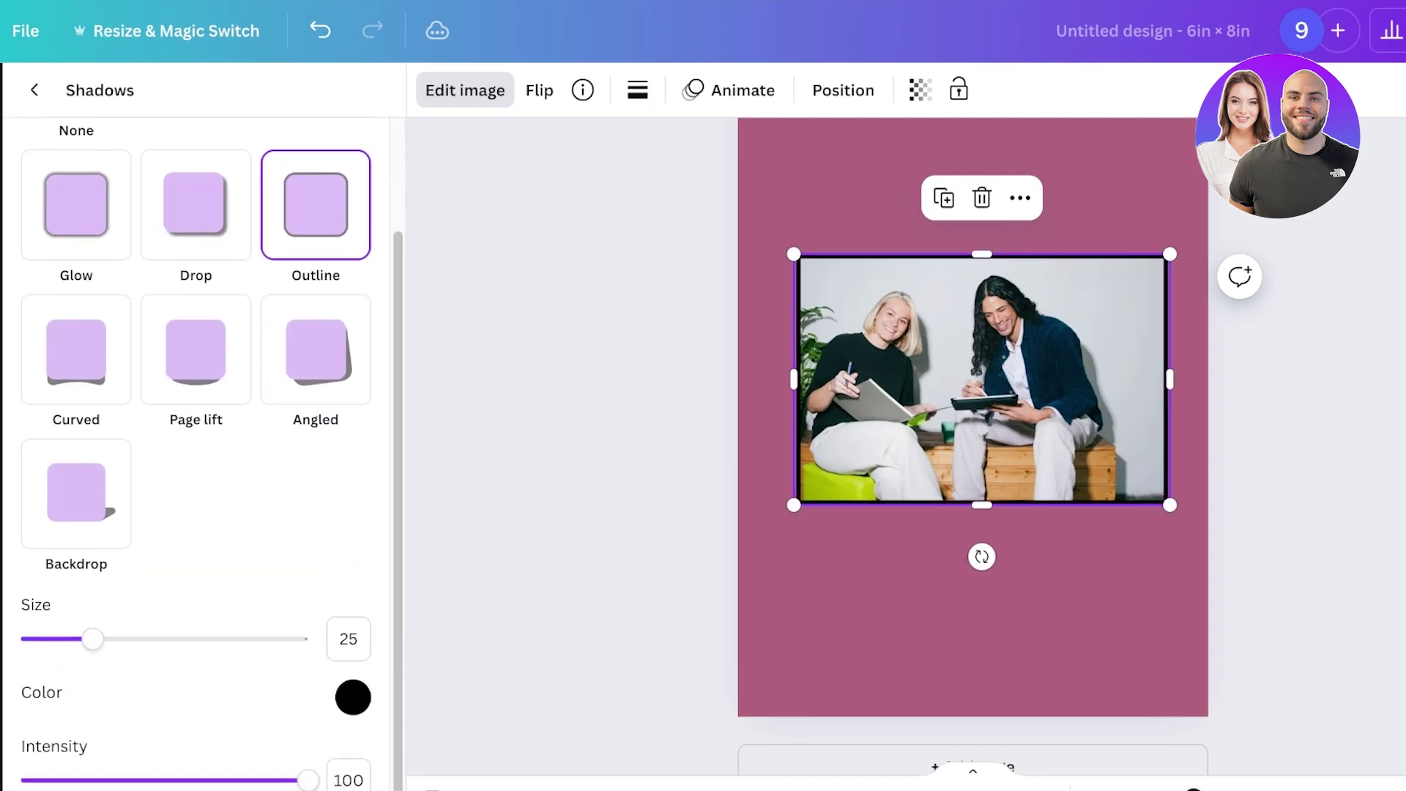
pyautogui.click(34, 90)
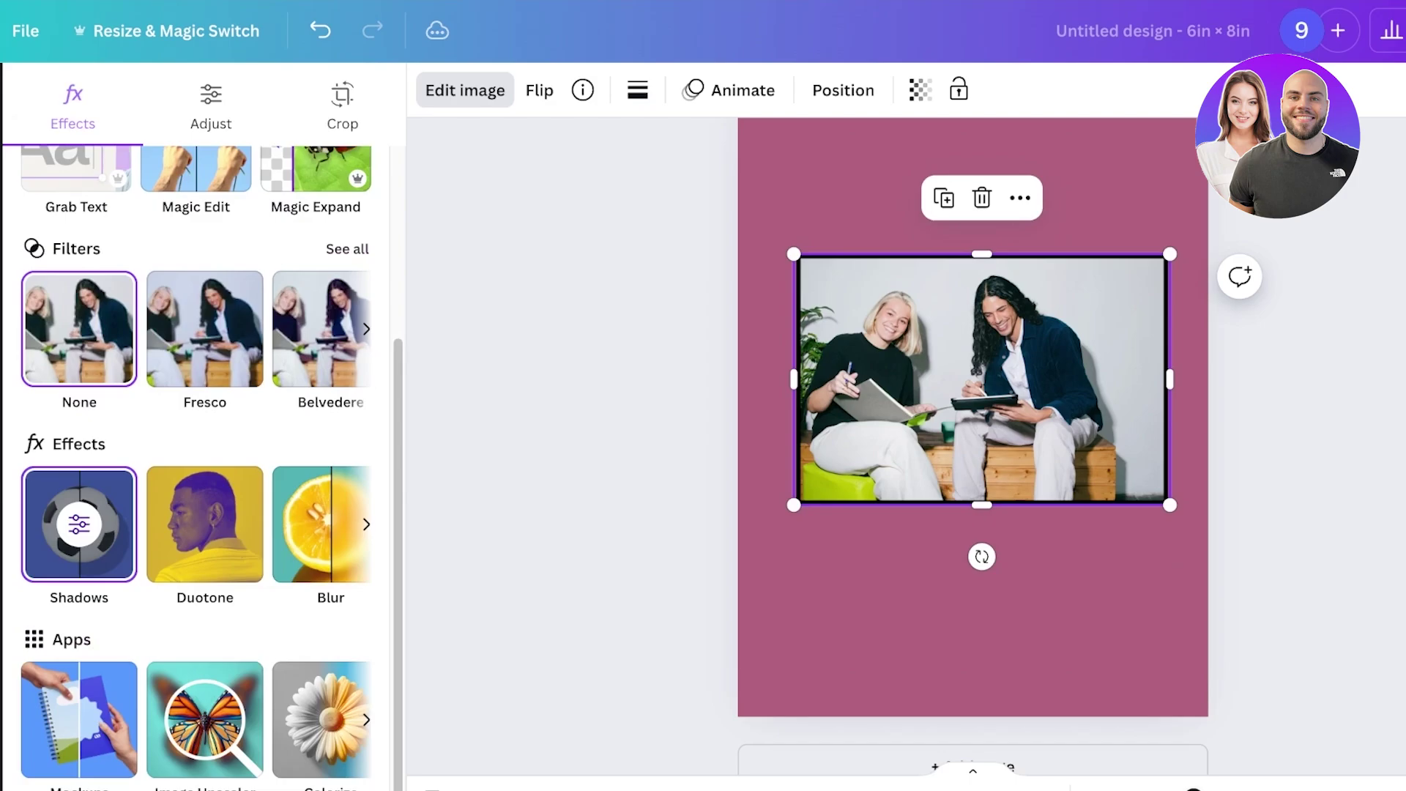
pyautogui.click(464, 90)
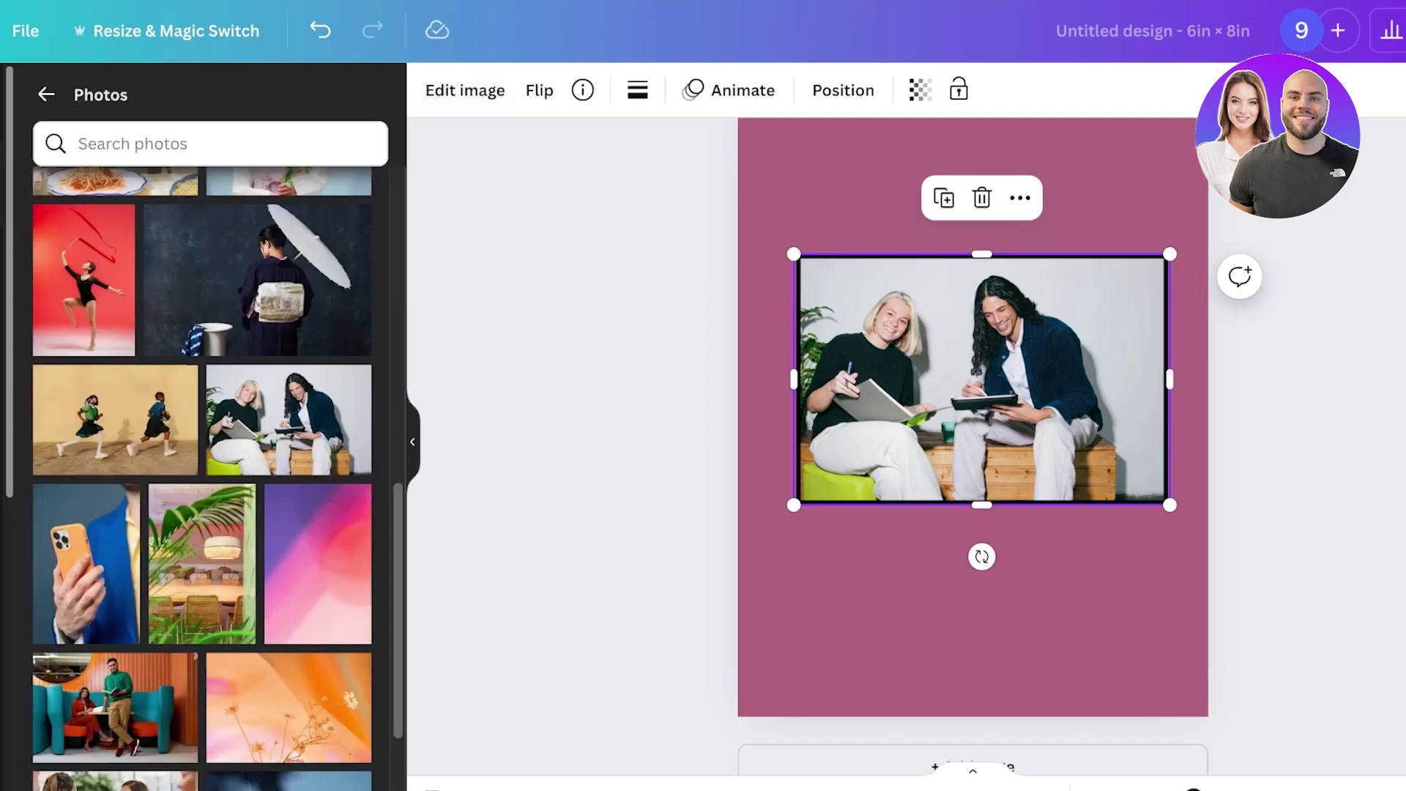
pyautogui.click(465, 90)
pyautogui.scroll(-3, 198, 512)
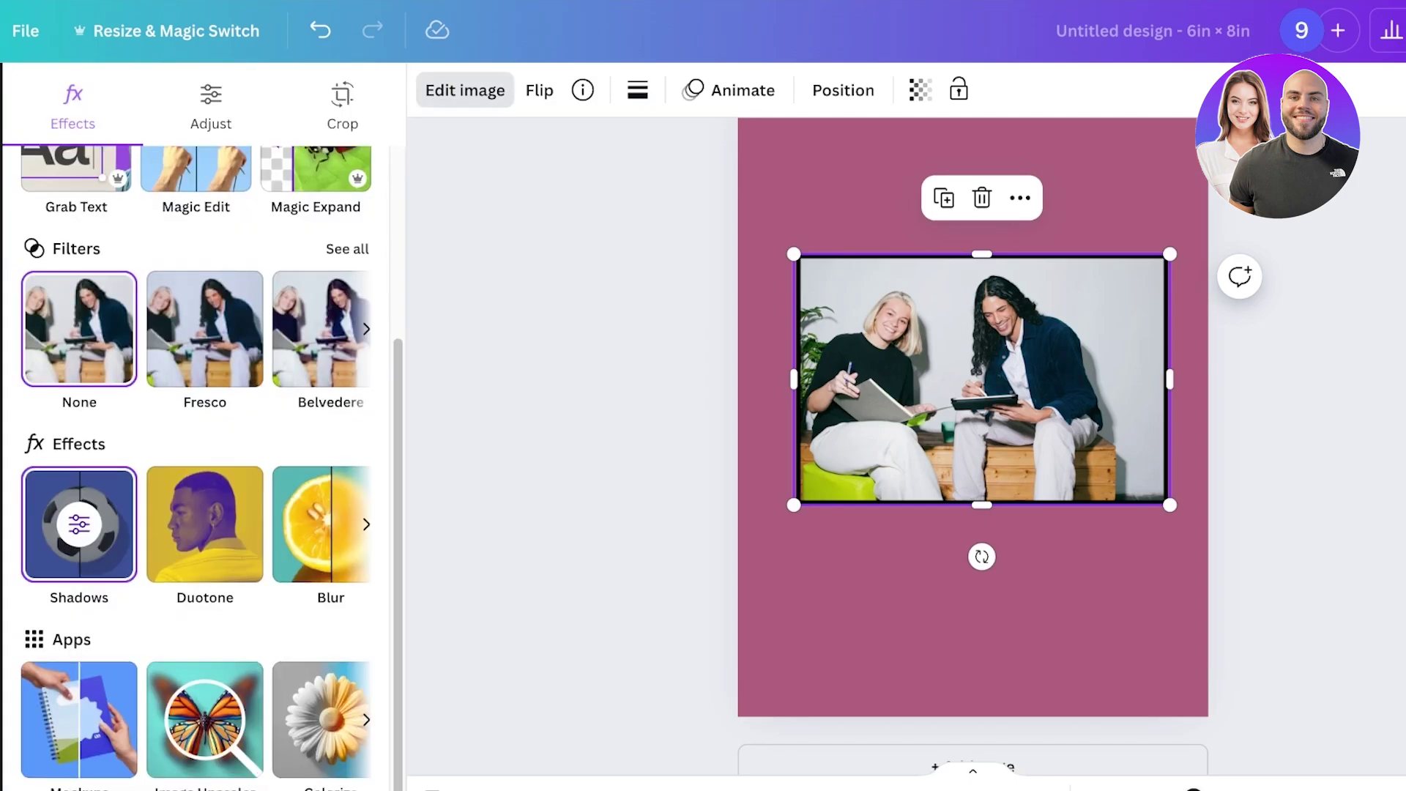
# Reduce the photo's outline size to 0 and set its shadow style to None.
pyautogui.click(79, 525)
pyautogui.scroll(-2, 79, 524)
pyautogui.moveTo(93, 639); pyautogui.dragTo(21, 640)
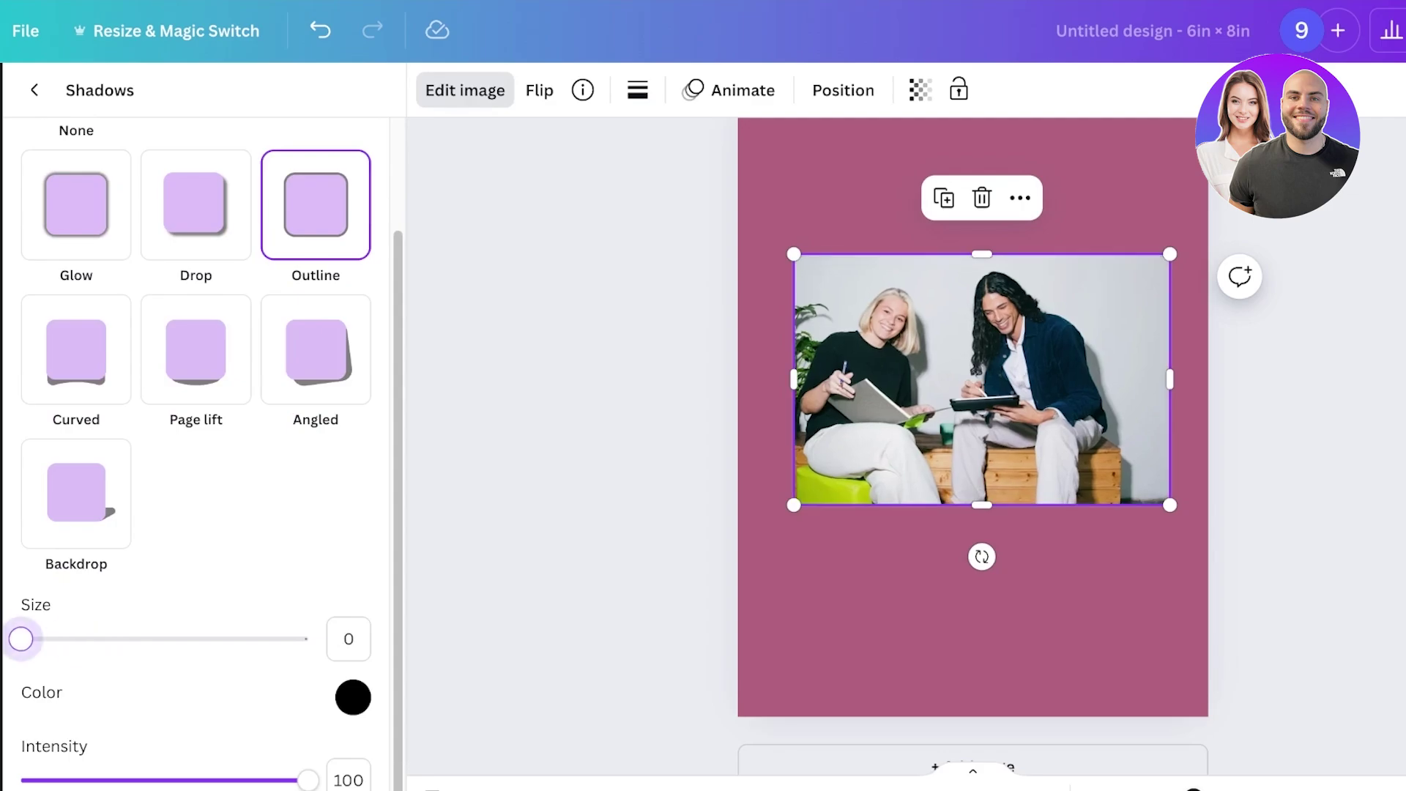
pyautogui.scroll(2, 76, 366)
pyautogui.click(76, 191)
pyautogui.click(34, 90)
pyautogui.click(465, 90)
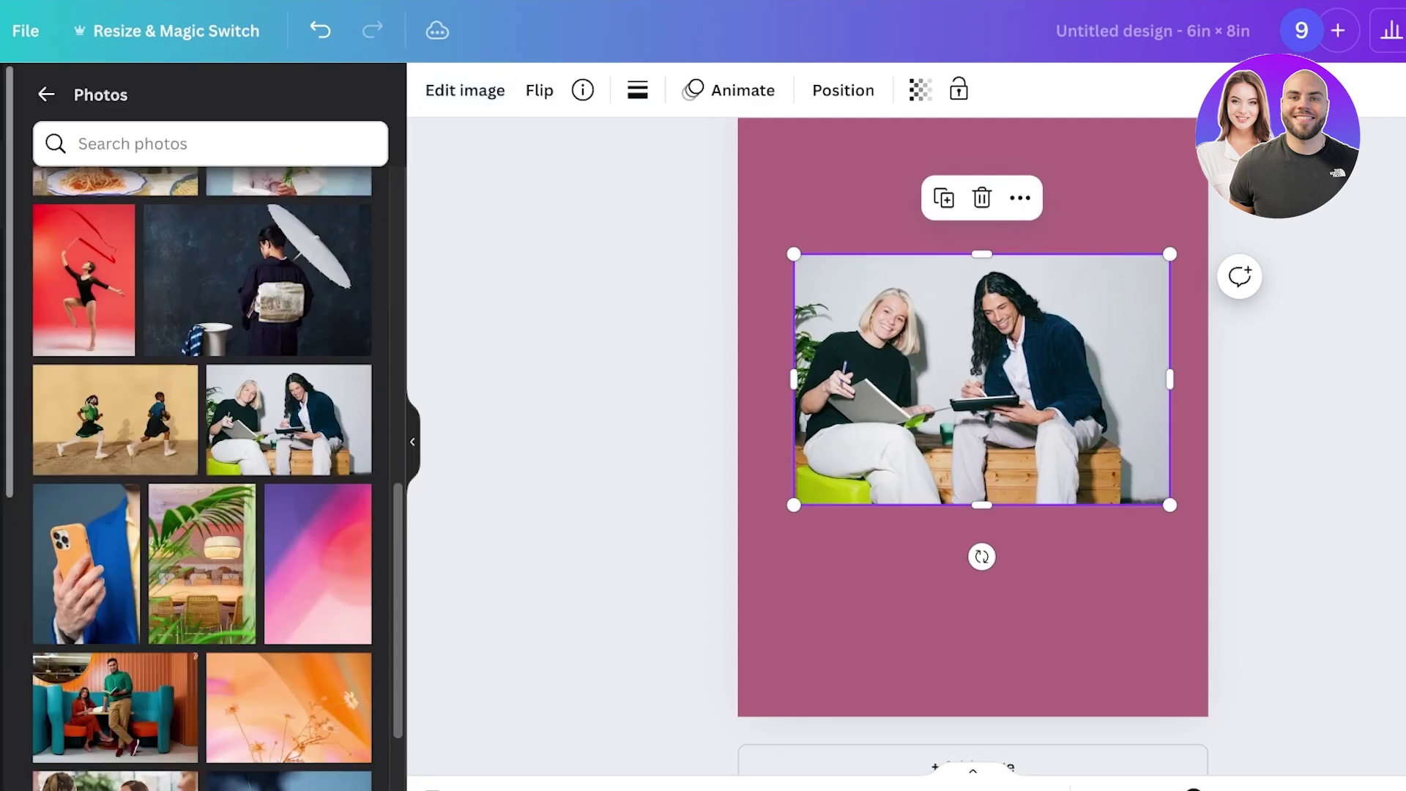
# Remove the background from the photo of the two seated people with BG Remover.
pyautogui.doubleClick(982, 379)
pyautogui.click(109, 779)
pyautogui.click(465, 90)
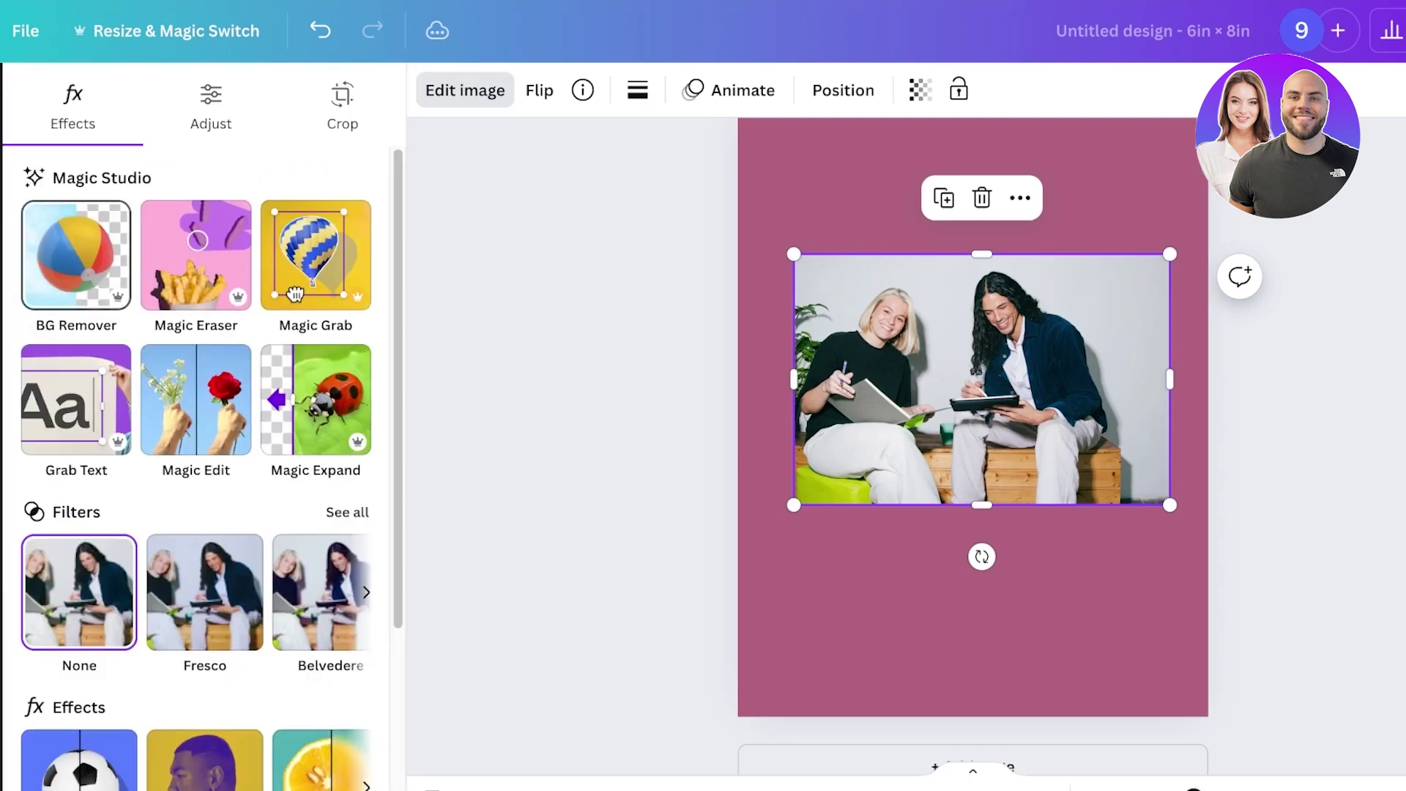
pyautogui.click(76, 255)
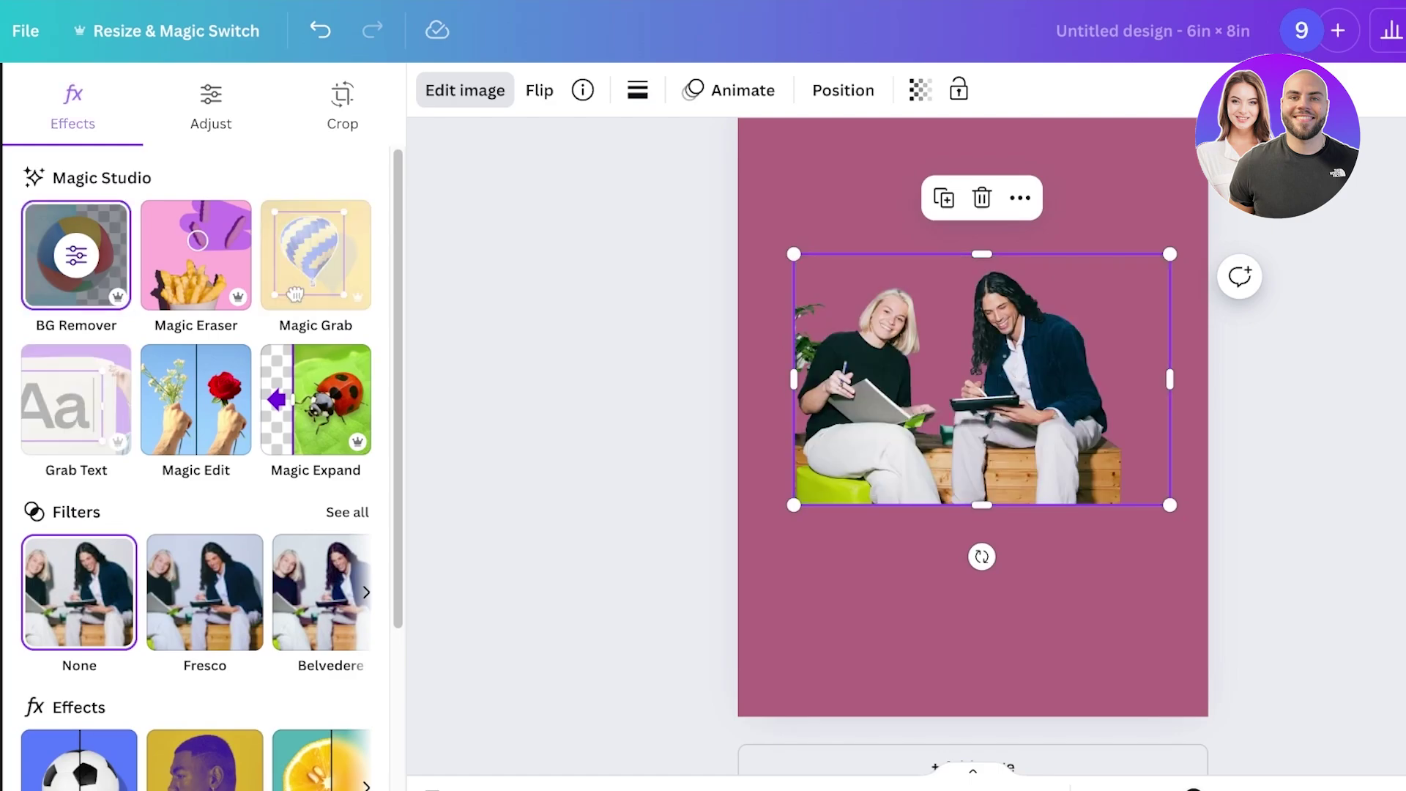
# Crop the empty strip beside the seated man from the photo and center the photo horizontally on the page.
pyautogui.moveTo(981, 379); pyautogui.dragTo(1009, 446)
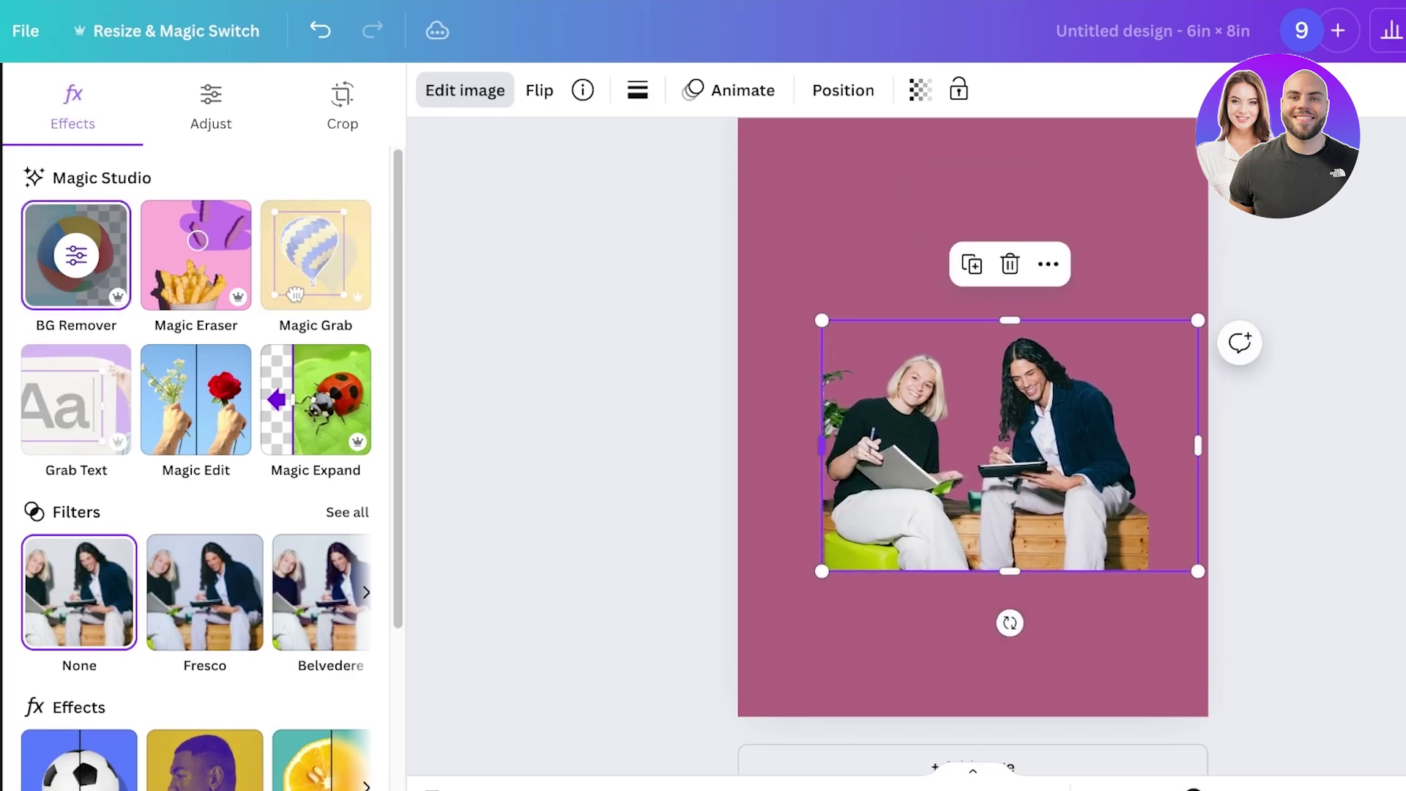
pyautogui.scroll(2, 972, 440)
pyautogui.scroll(-1, 972, 439)
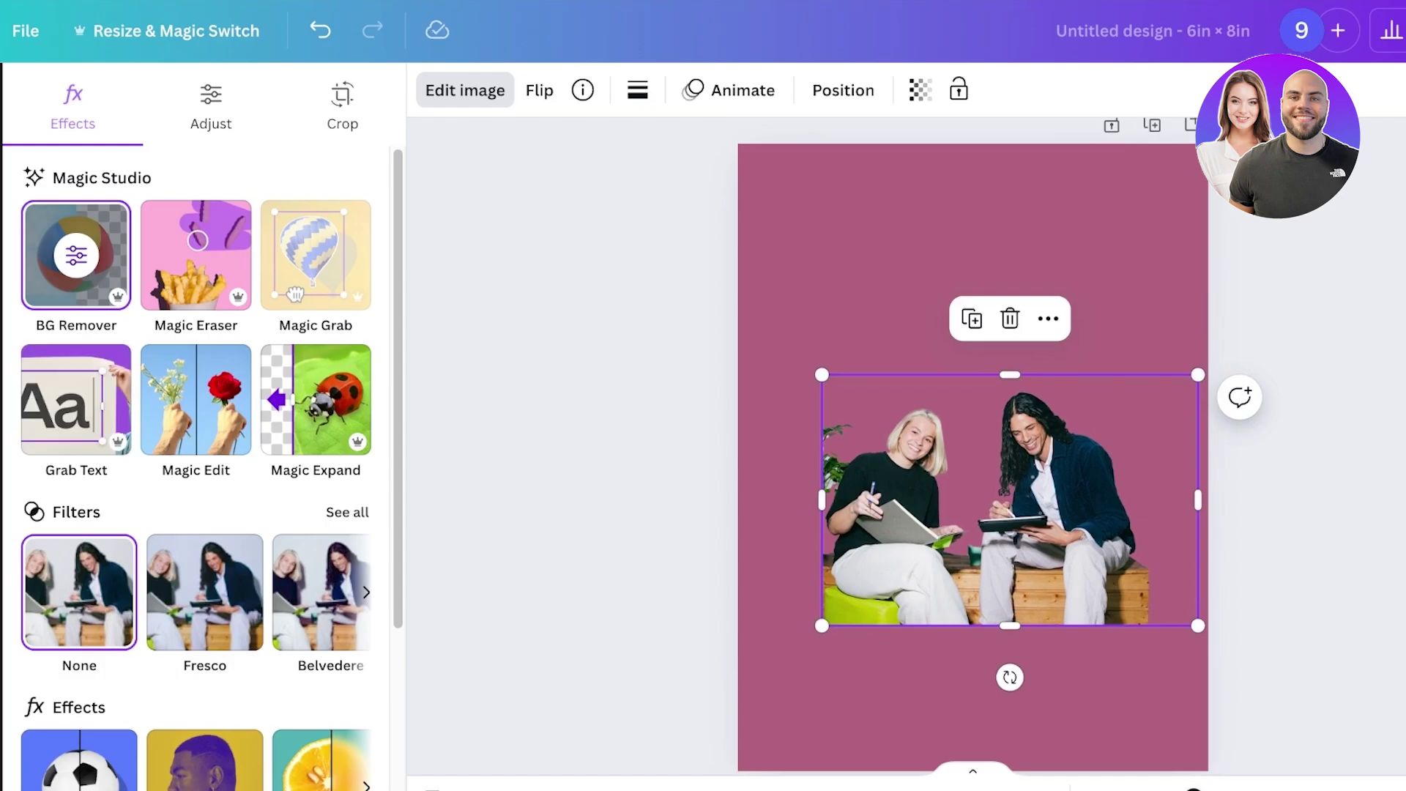
pyautogui.moveTo(1198, 500); pyautogui.dragTo(1161, 500)
pyautogui.moveTo(1018, 500); pyautogui.dragTo(934, 397)
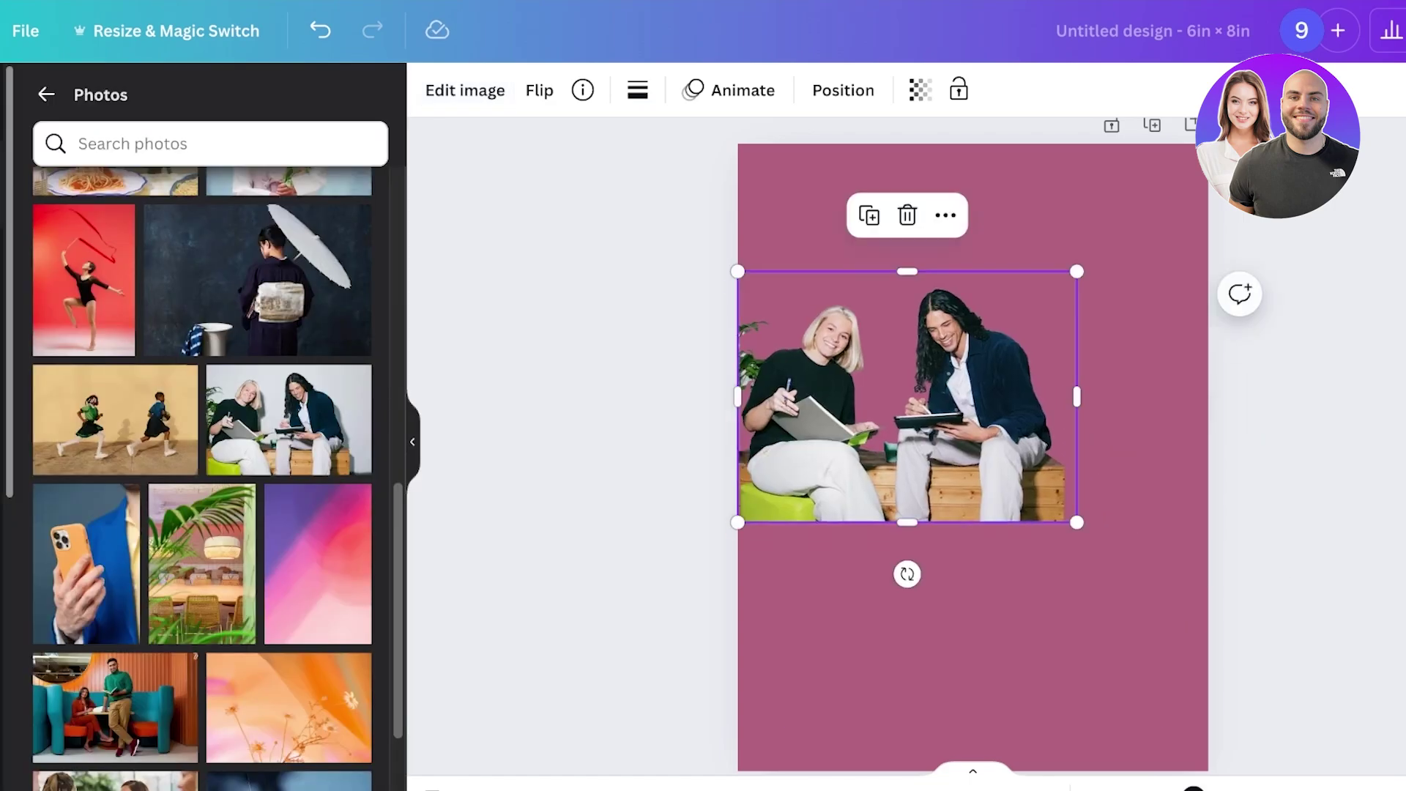
pyautogui.moveTo(1194, 790); pyautogui.dragTo(1218, 789)
pyautogui.moveTo(915, 410); pyautogui.dragTo(1016, 432)
# Erase the plant leaves beside the seated woman using the Magic Eraser brush at size 20.
pyautogui.scroll(1, 1016, 431)
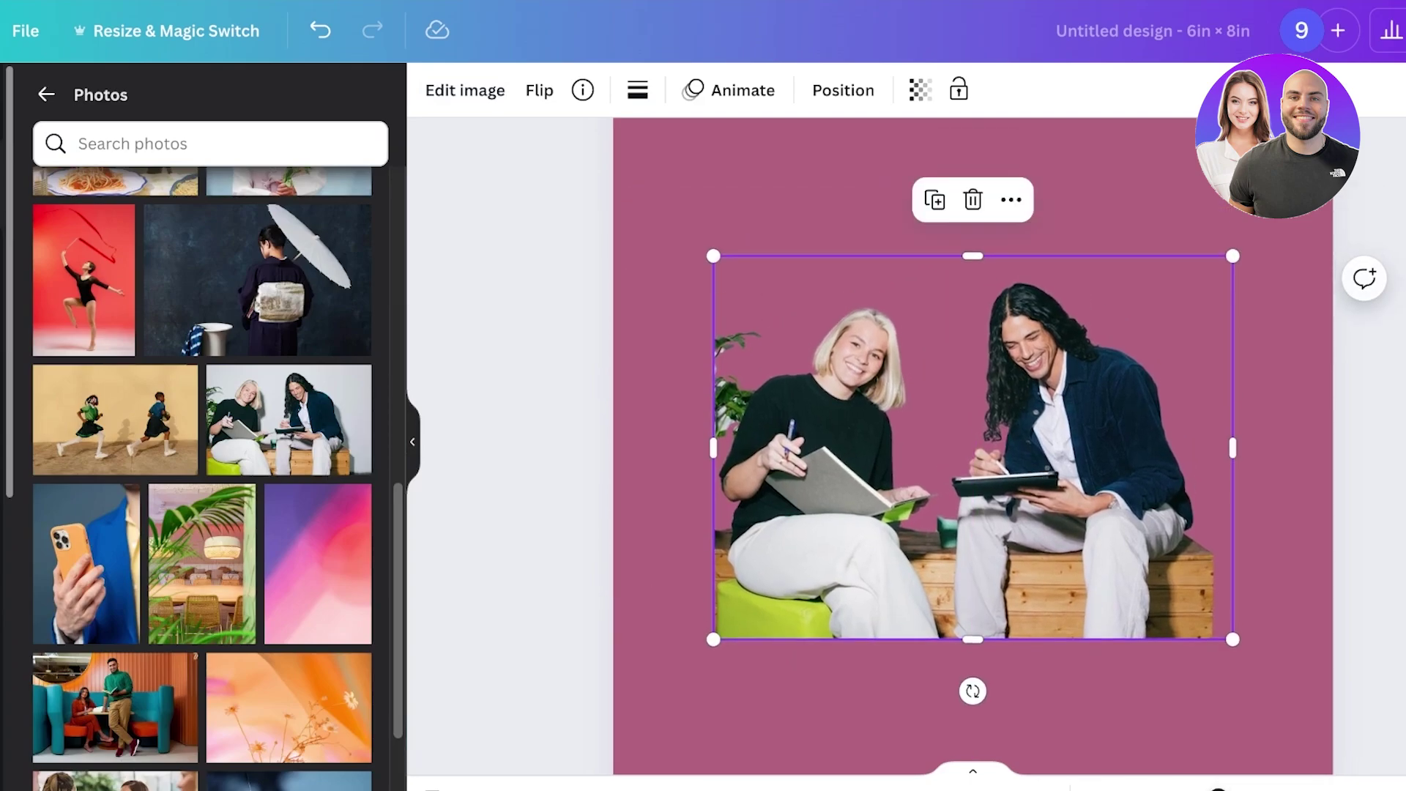
pyautogui.scroll(3, 965, 418)
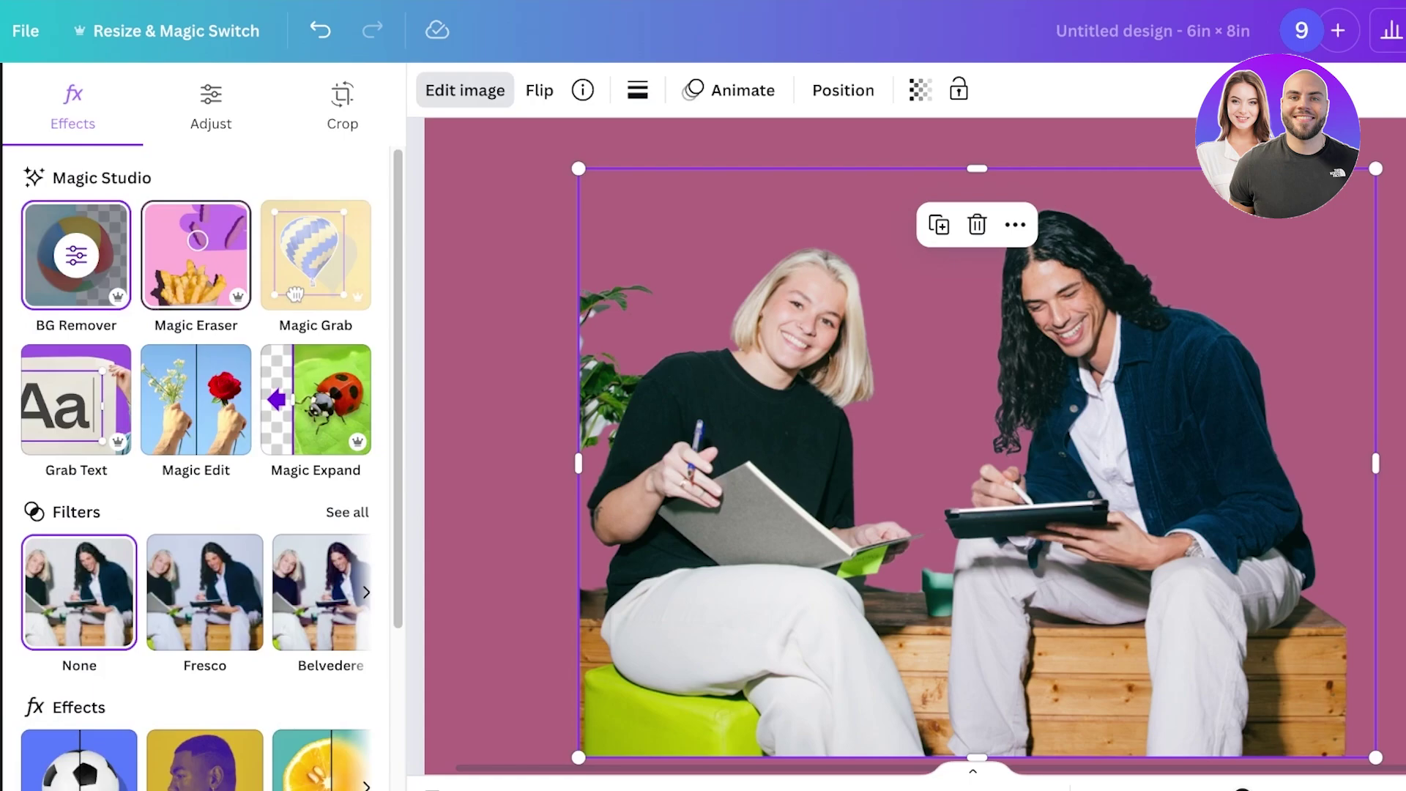
pyautogui.click(196, 254)
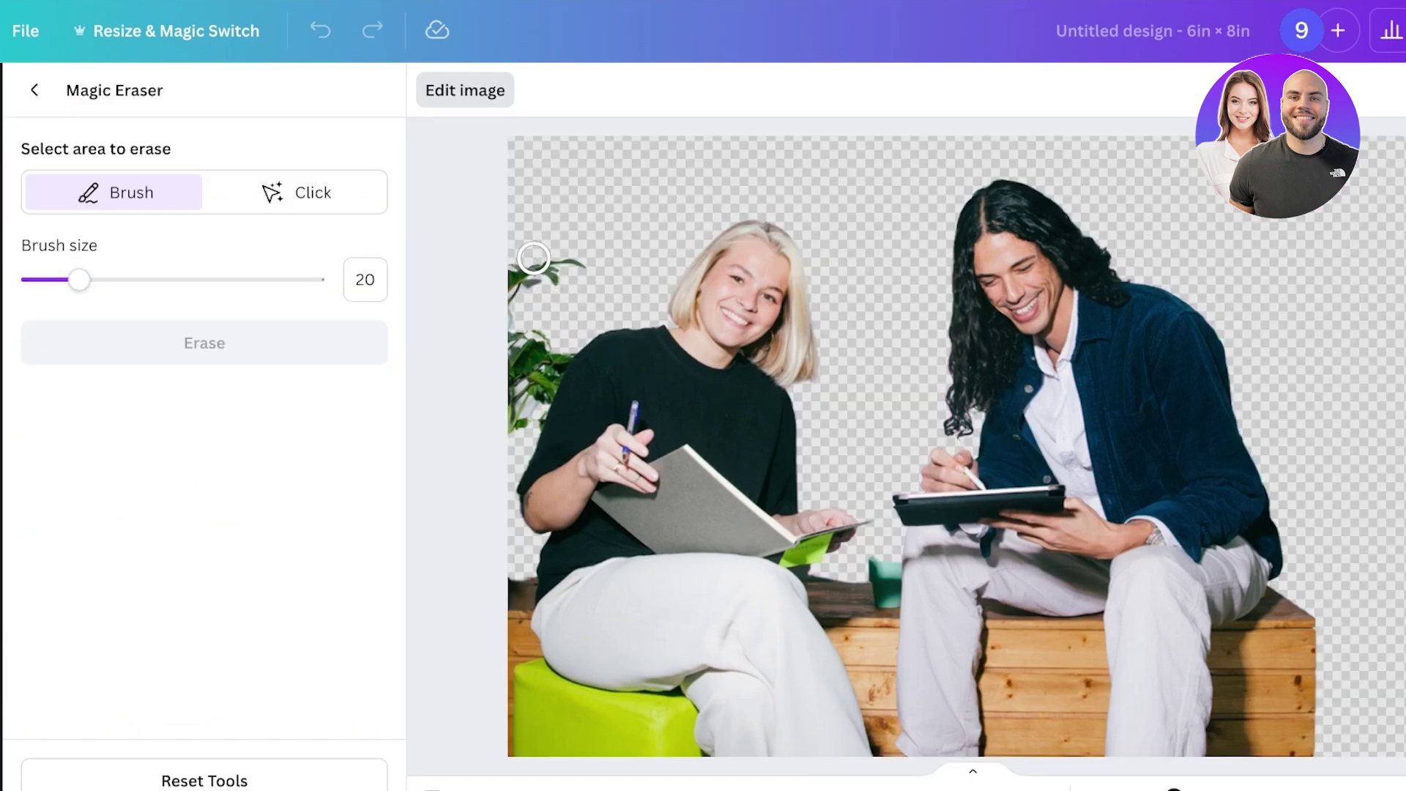
pyautogui.moveTo(534, 258)
pyautogui.mouseDown()
pyautogui.moveTo(500, 304)
pyautogui.moveTo(568, 256)
pyautogui.moveTo(521, 286)
pyautogui.mouseUp()
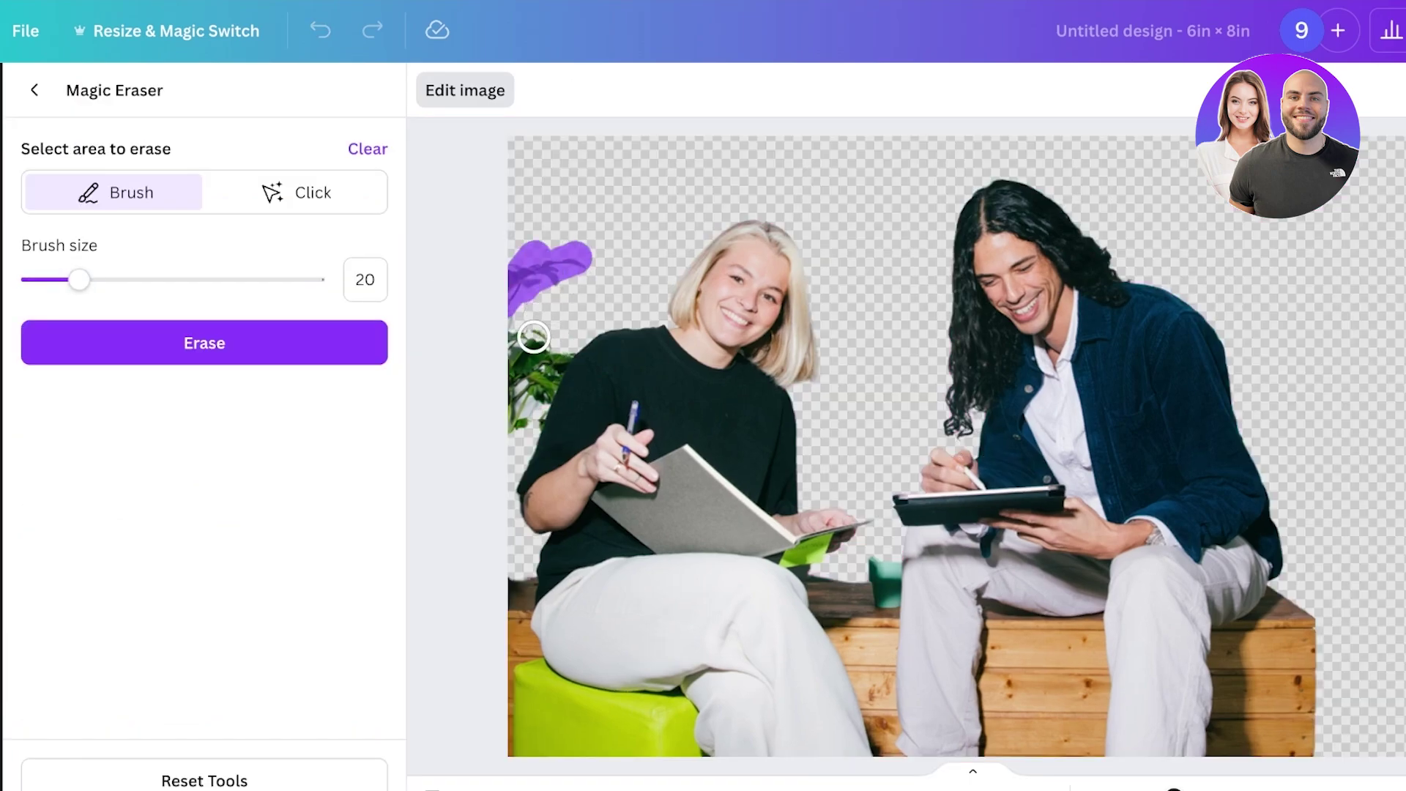
pyautogui.moveTo(533, 337)
pyautogui.mouseDown()
pyautogui.moveTo(510, 383)
pyautogui.moveTo(493, 312)
pyautogui.moveTo(500, 424)
pyautogui.moveTo(543, 362)
pyautogui.mouseUp()
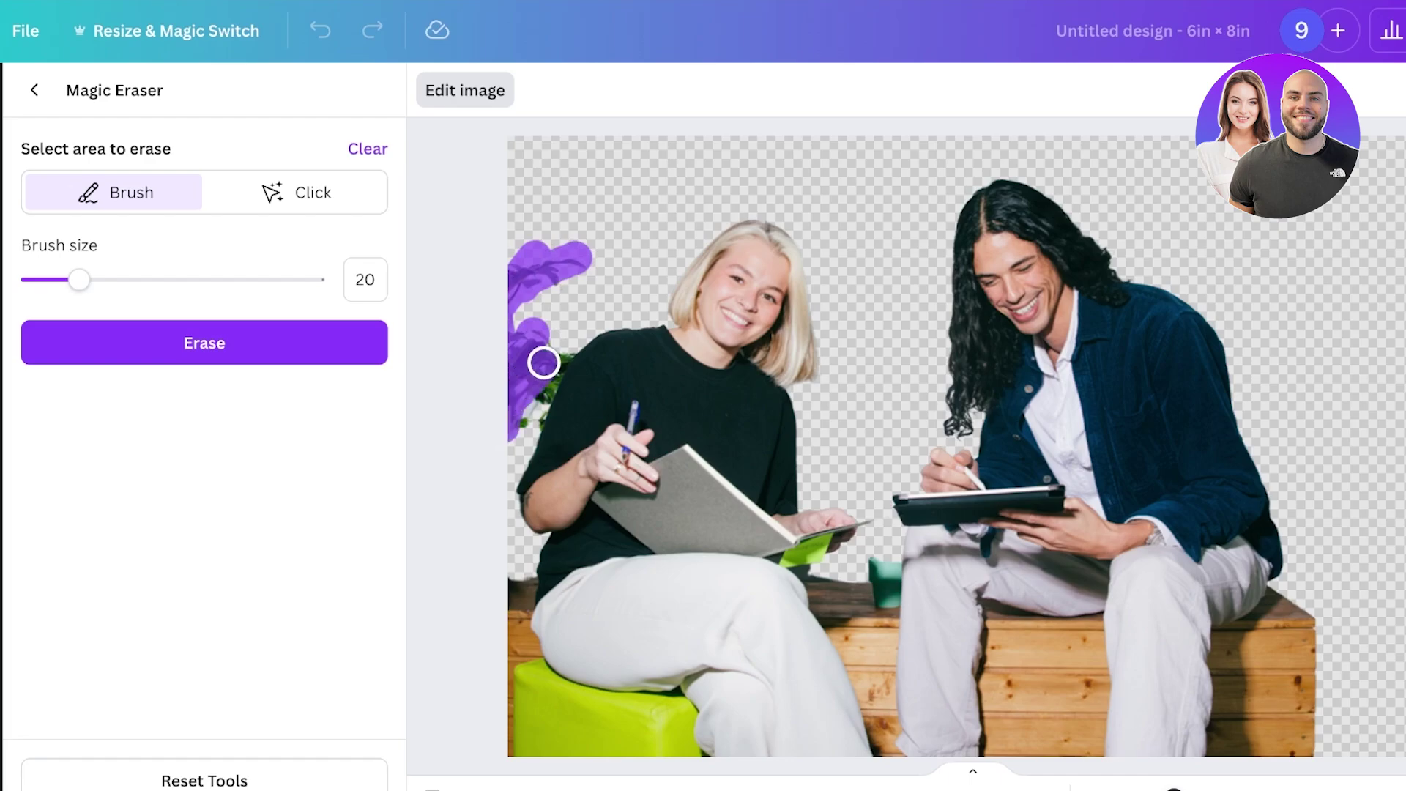
pyautogui.click(205, 343)
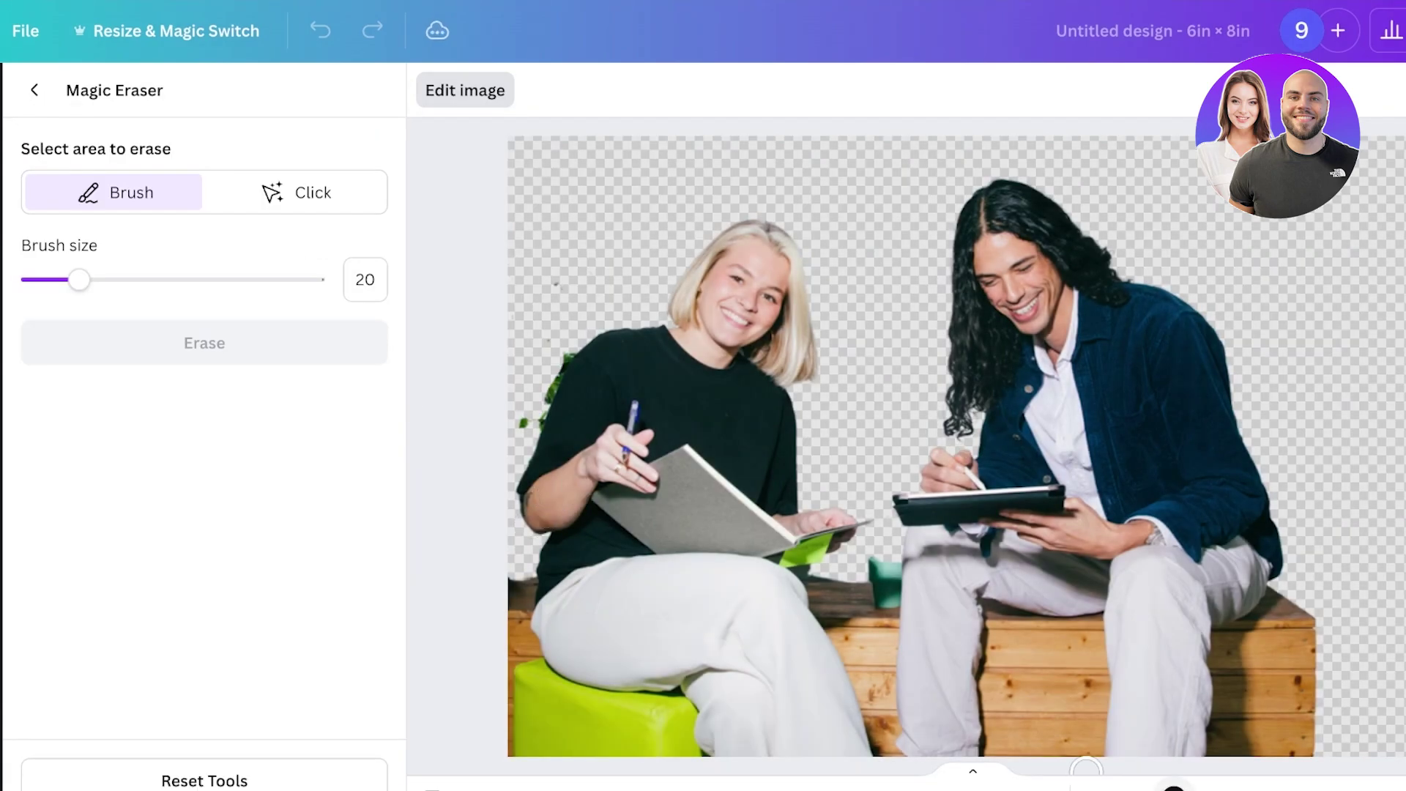
# Try to erase the small leaf remnant beside the woman's sleeve with the Magic Eraser brush at size 1.
pyautogui.moveTo(1174, 789); pyautogui.dragTo(1180, 789)
pyautogui.moveTo(79, 279); pyautogui.dragTo(20, 279)
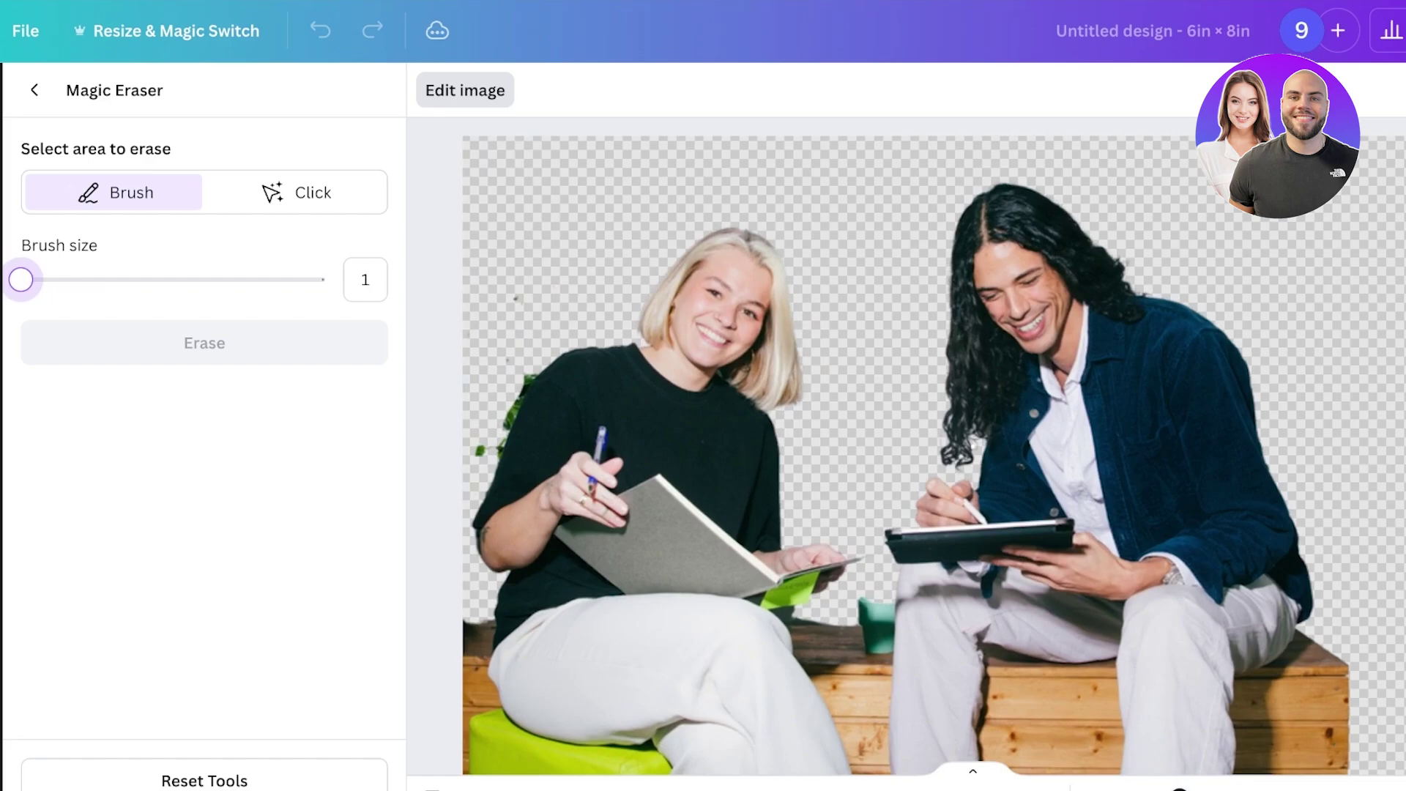
pyautogui.moveTo(474, 445); pyautogui.dragTo(478, 448)
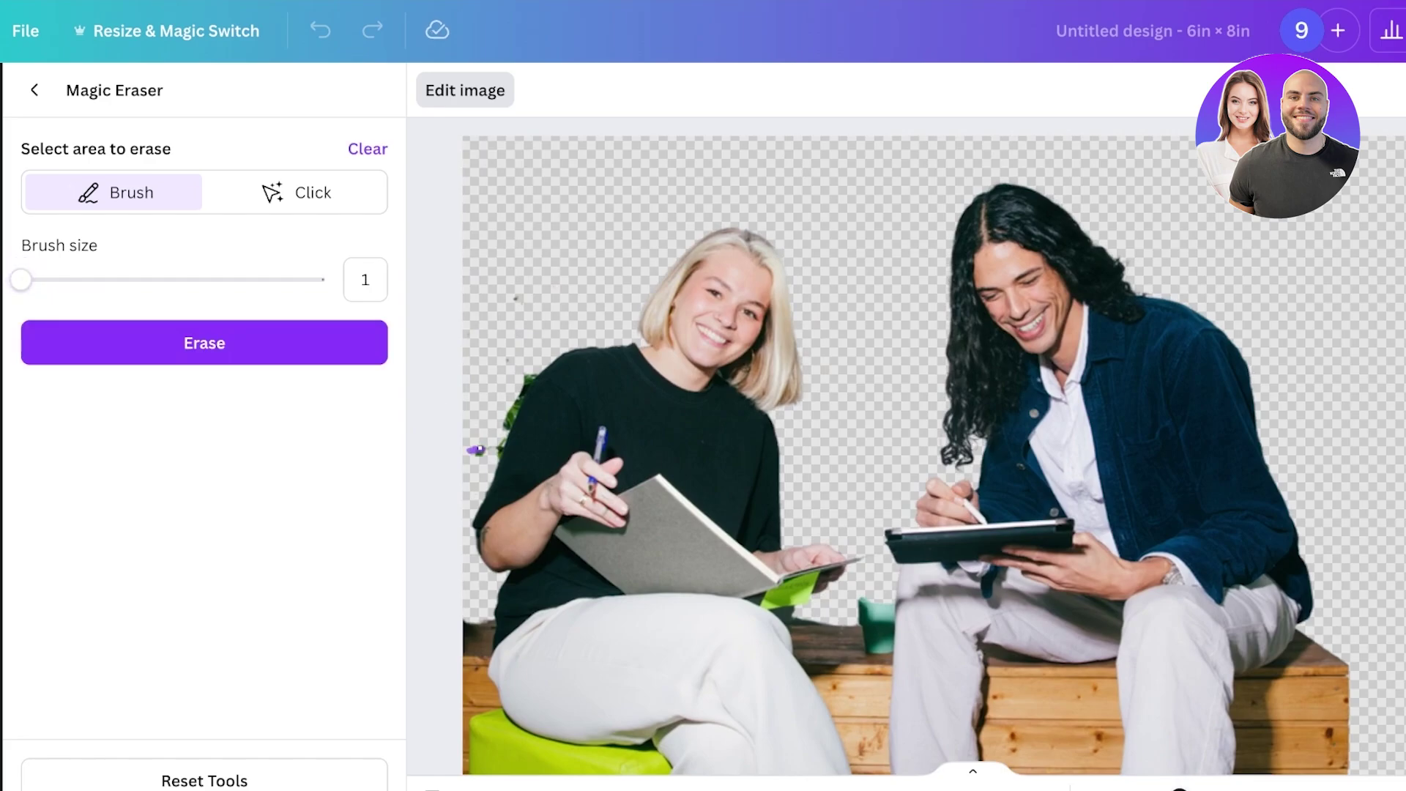
pyautogui.moveTo(1179, 789)
pyautogui.mouseDown()
pyautogui.moveTo(1191, 789)
pyautogui.moveTo(1122, 789)
pyautogui.moveTo(1191, 789)
pyautogui.moveTo(1178, 789)
pyautogui.mouseUp()
pyautogui.scroll(-2, 540, 664)
pyautogui.scroll(3, 540, 665)
pyautogui.scroll(-1, 540, 665)
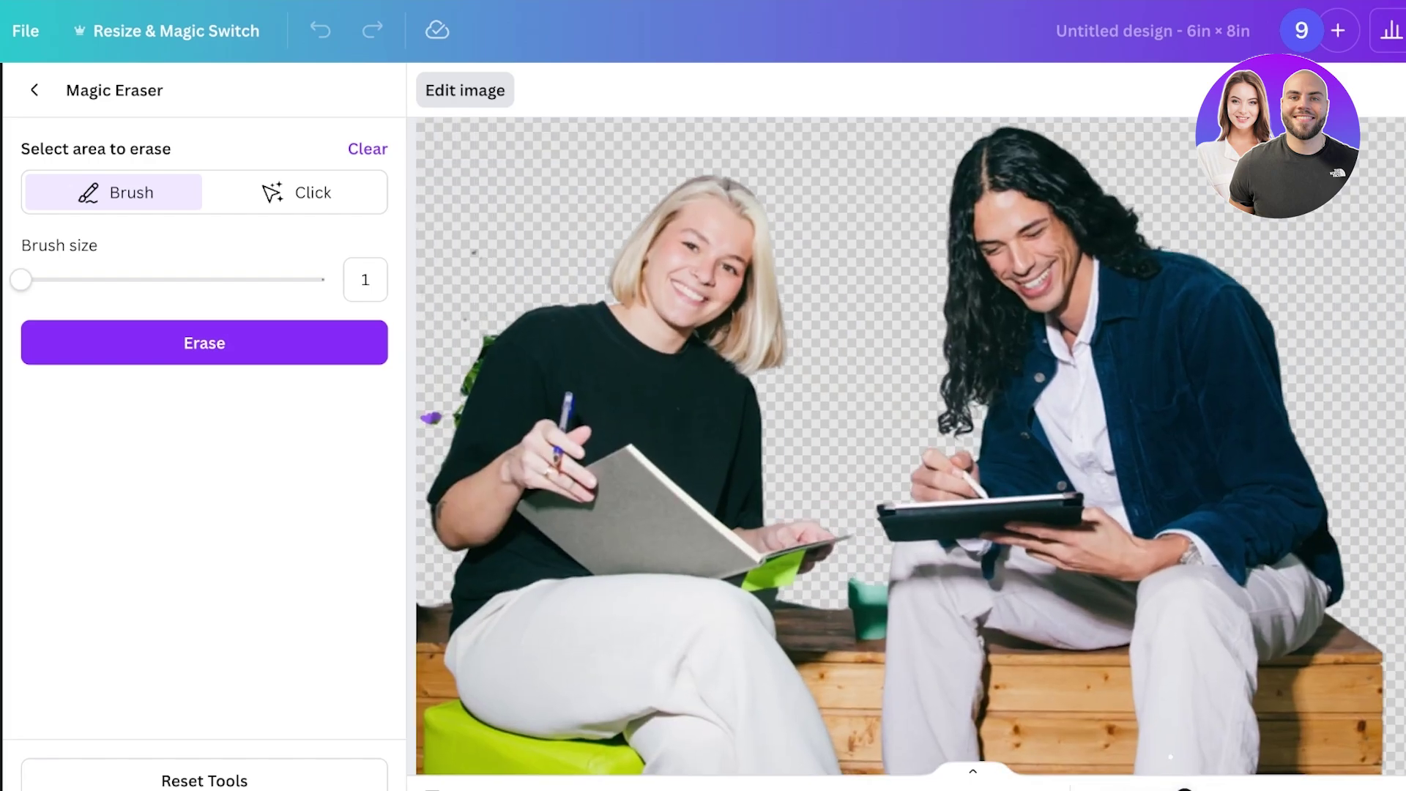
pyautogui.click(204, 343)
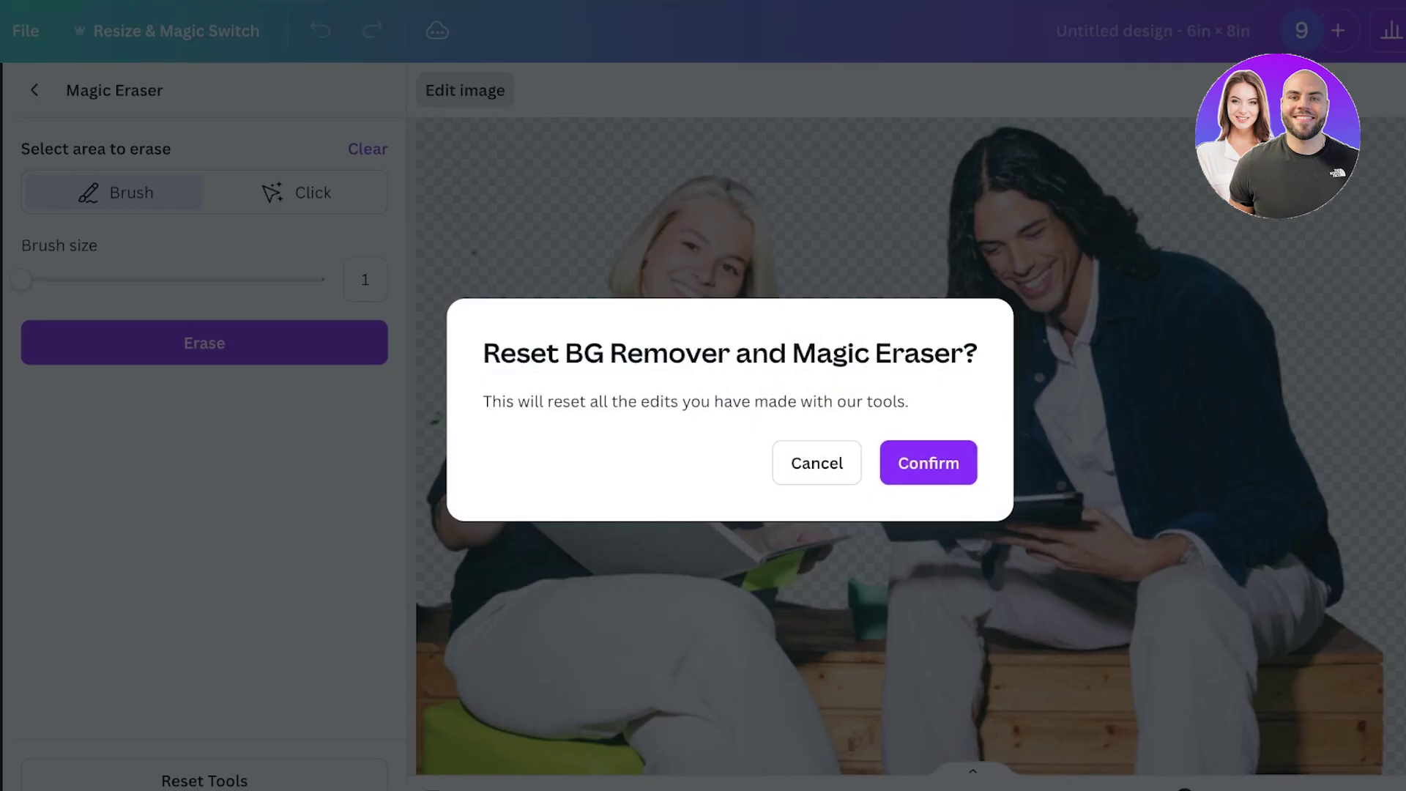
pyautogui.click(790, 454)
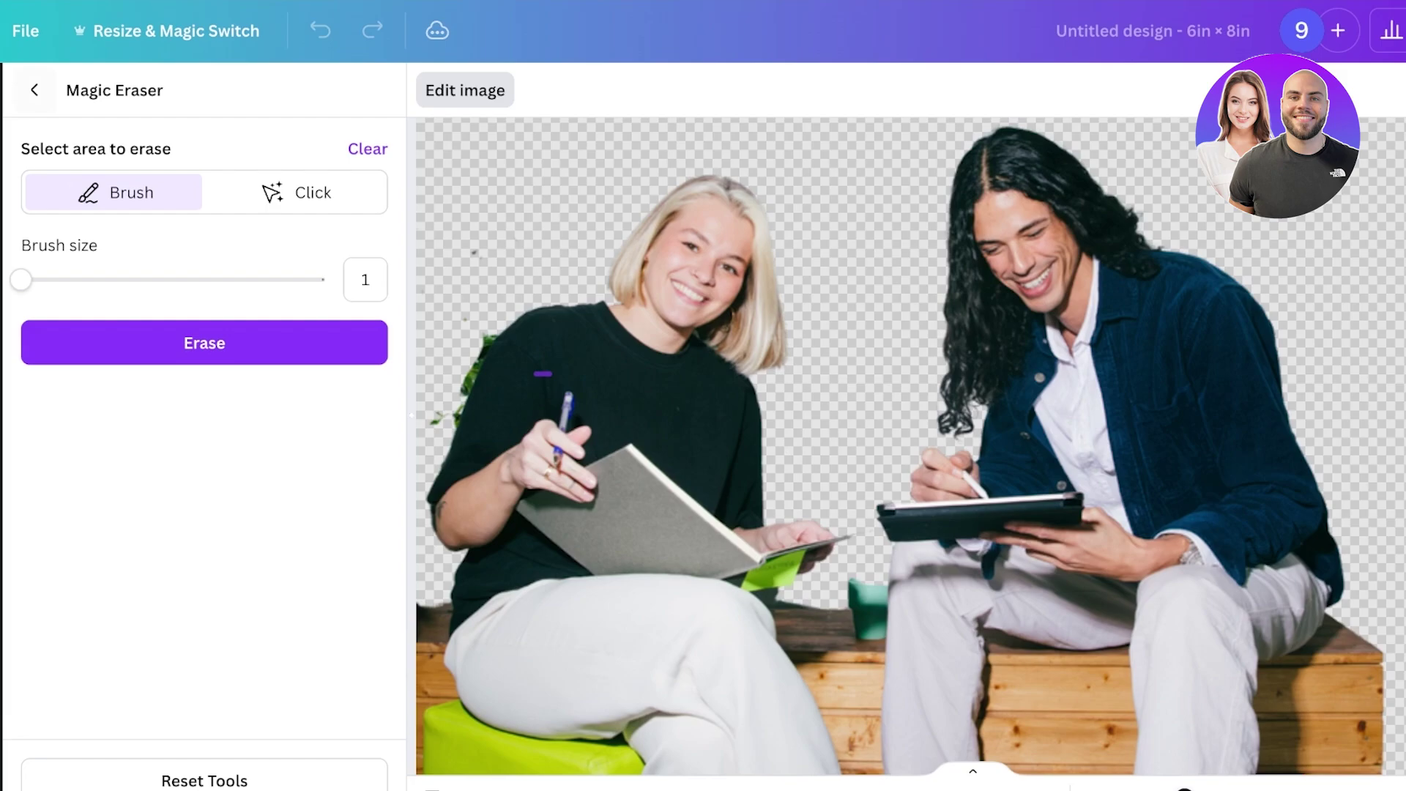
pyautogui.click(35, 90)
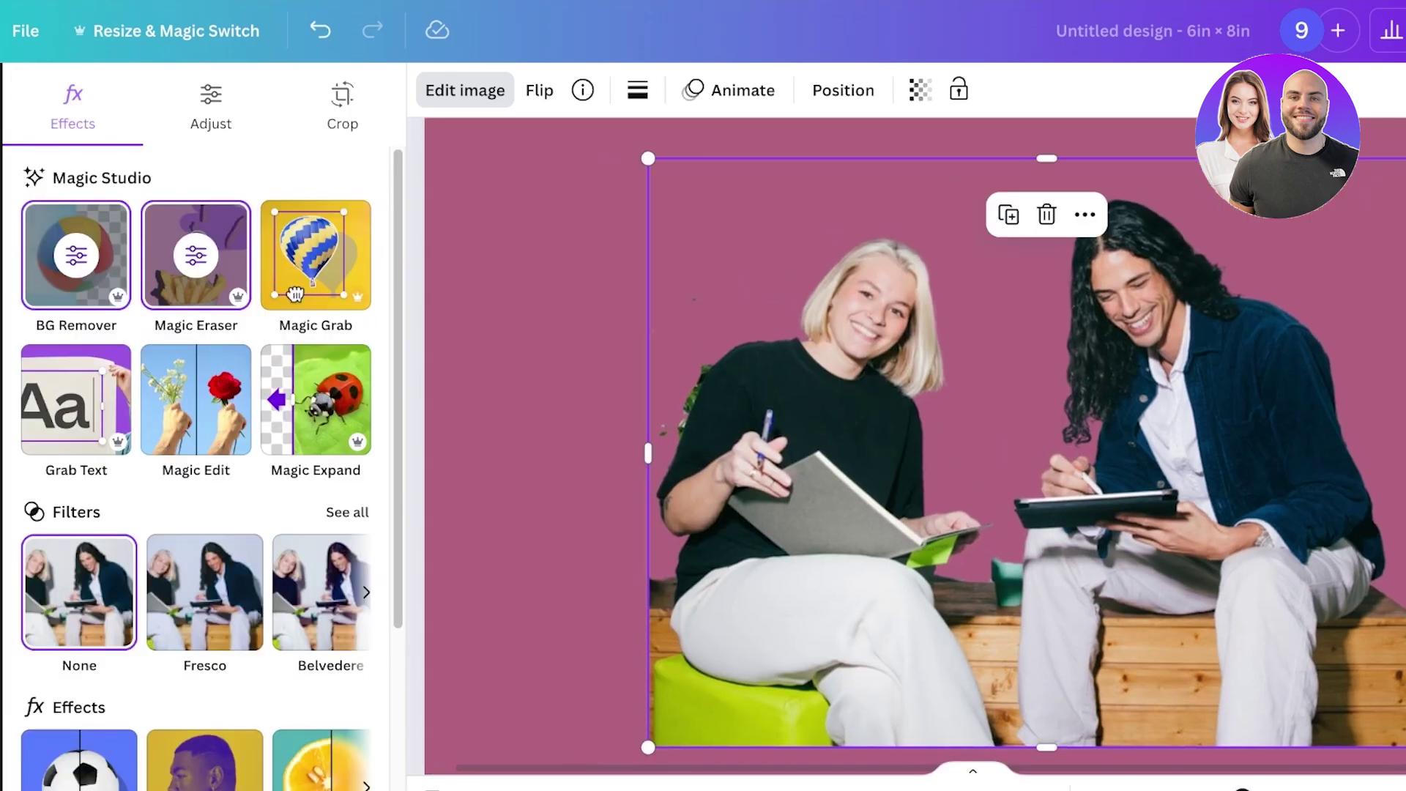
# Erase the leftover leaf fragments and specks beside the woman's shoulder and sleeve with the Magic Eraser brush at size 15.
pyautogui.scroll(1, 969, 435)
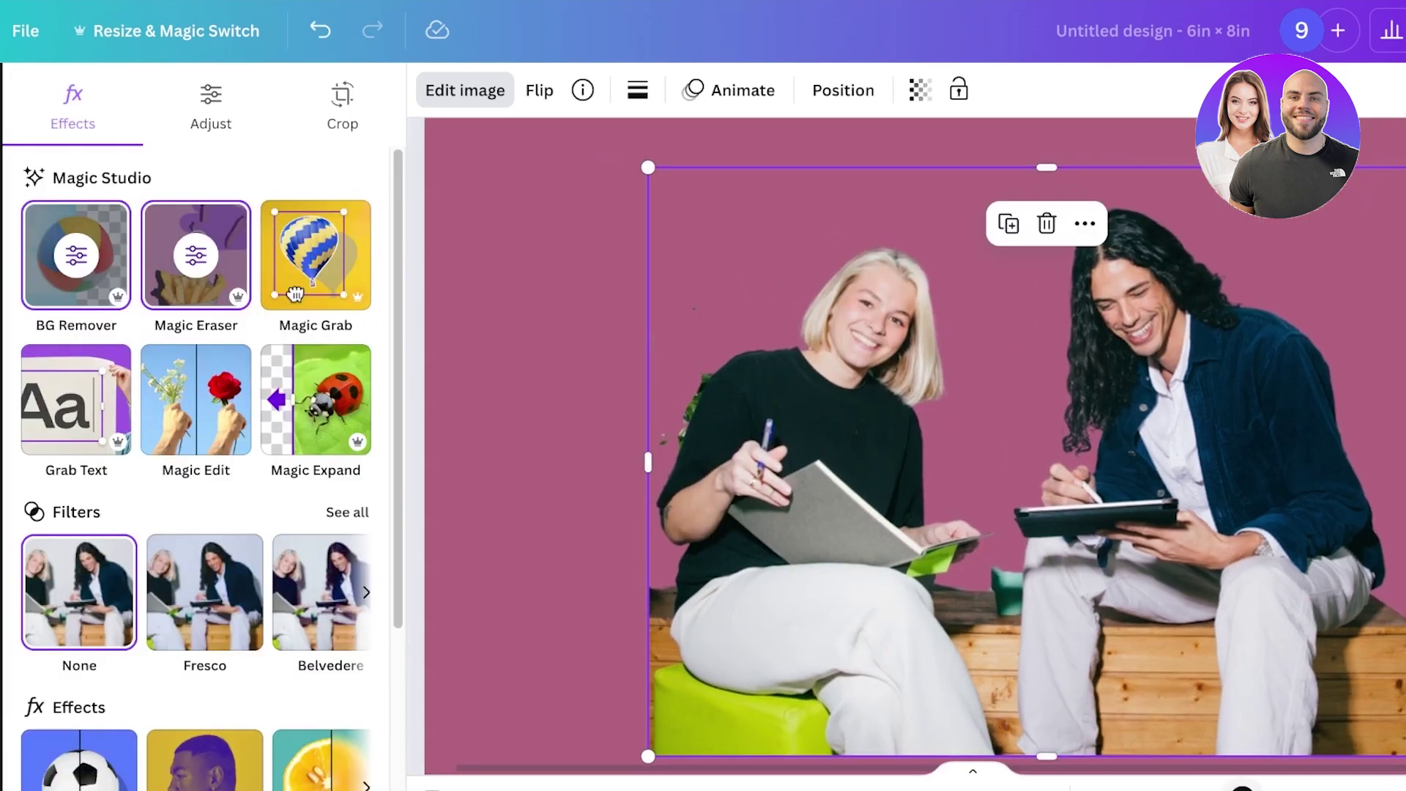
pyautogui.scroll(5, 969, 436)
pyautogui.hscroll(-1, 970, 436)
pyautogui.hscroll(-3, 969, 436)
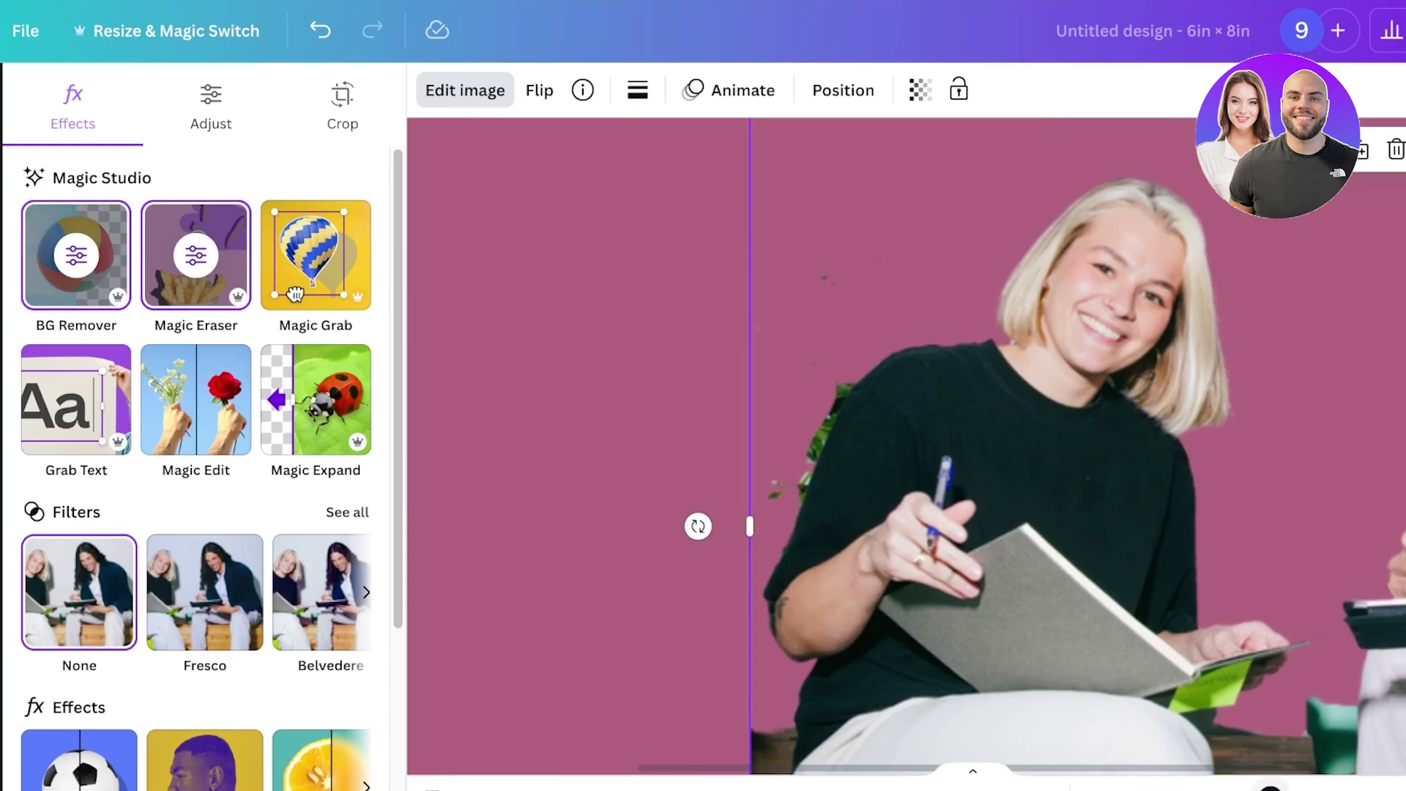
pyautogui.scroll(5, 973, 439)
pyautogui.scroll(2, 972, 439)
pyautogui.hscroll(-2, 973, 439)
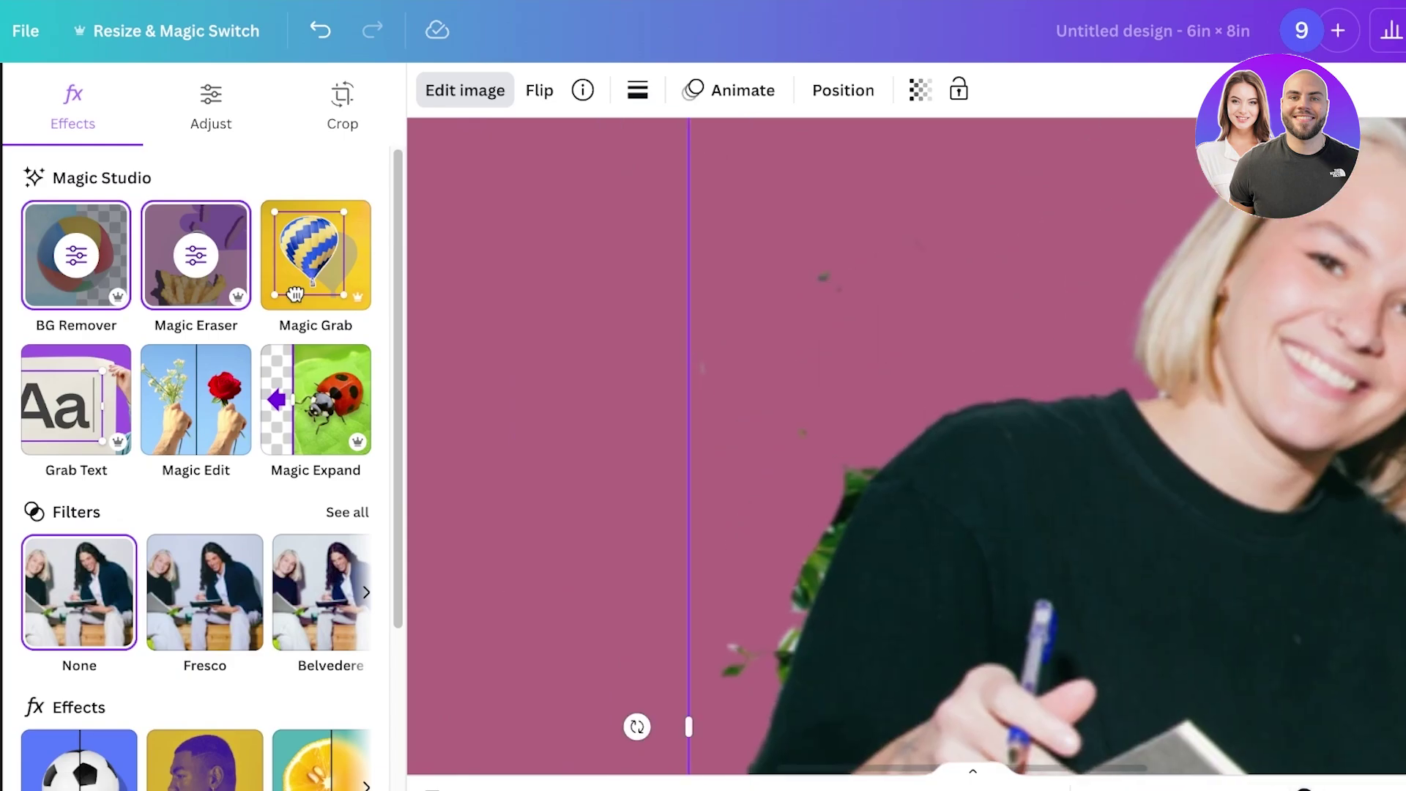
pyautogui.click(195, 255)
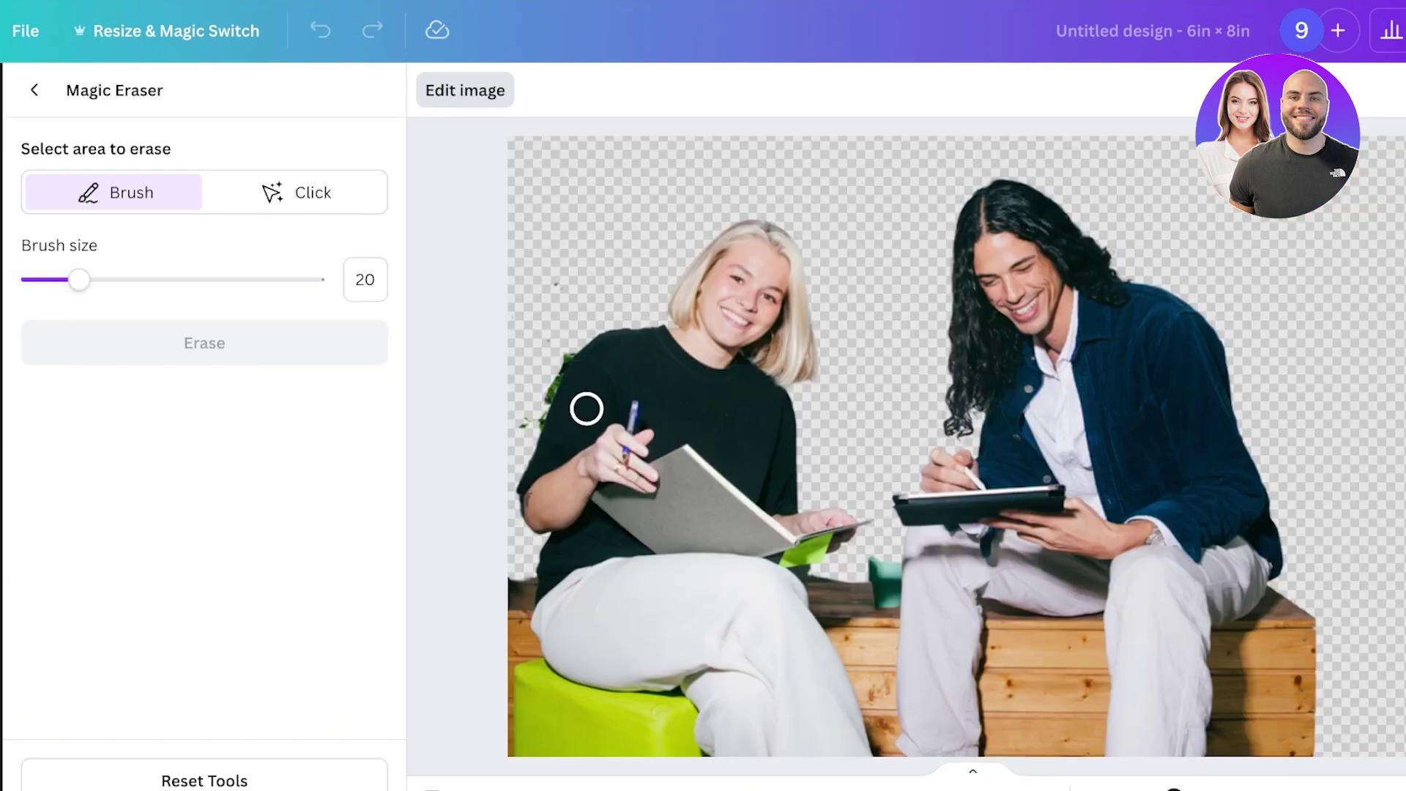
pyautogui.moveTo(79, 279)
pyautogui.mouseDown()
pyautogui.moveTo(173, 279)
pyautogui.moveTo(21, 279)
pyautogui.mouseUp()
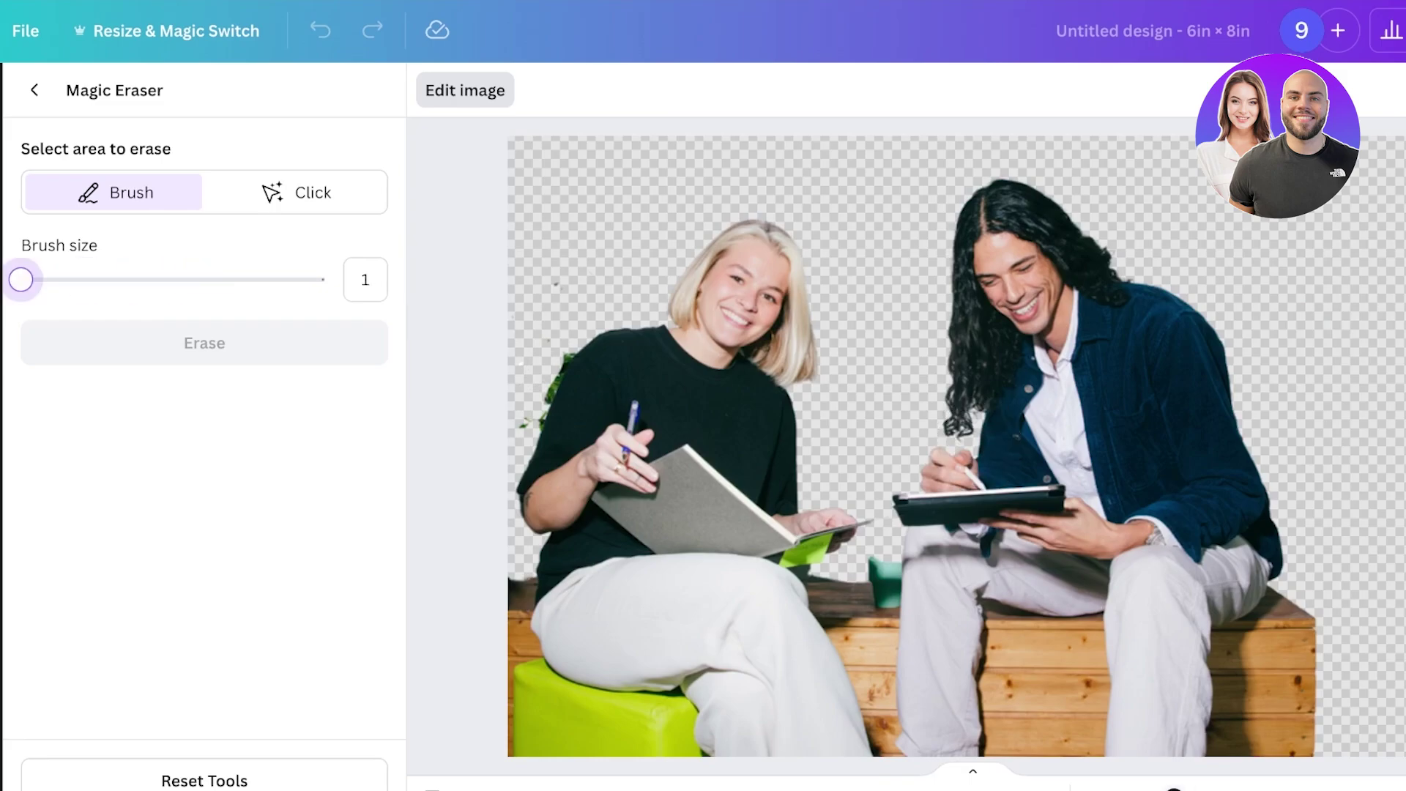
pyautogui.moveTo(21, 279)
pyautogui.mouseDown()
pyautogui.moveTo(129, 279)
pyautogui.moveTo(64, 279)
pyautogui.mouseUp()
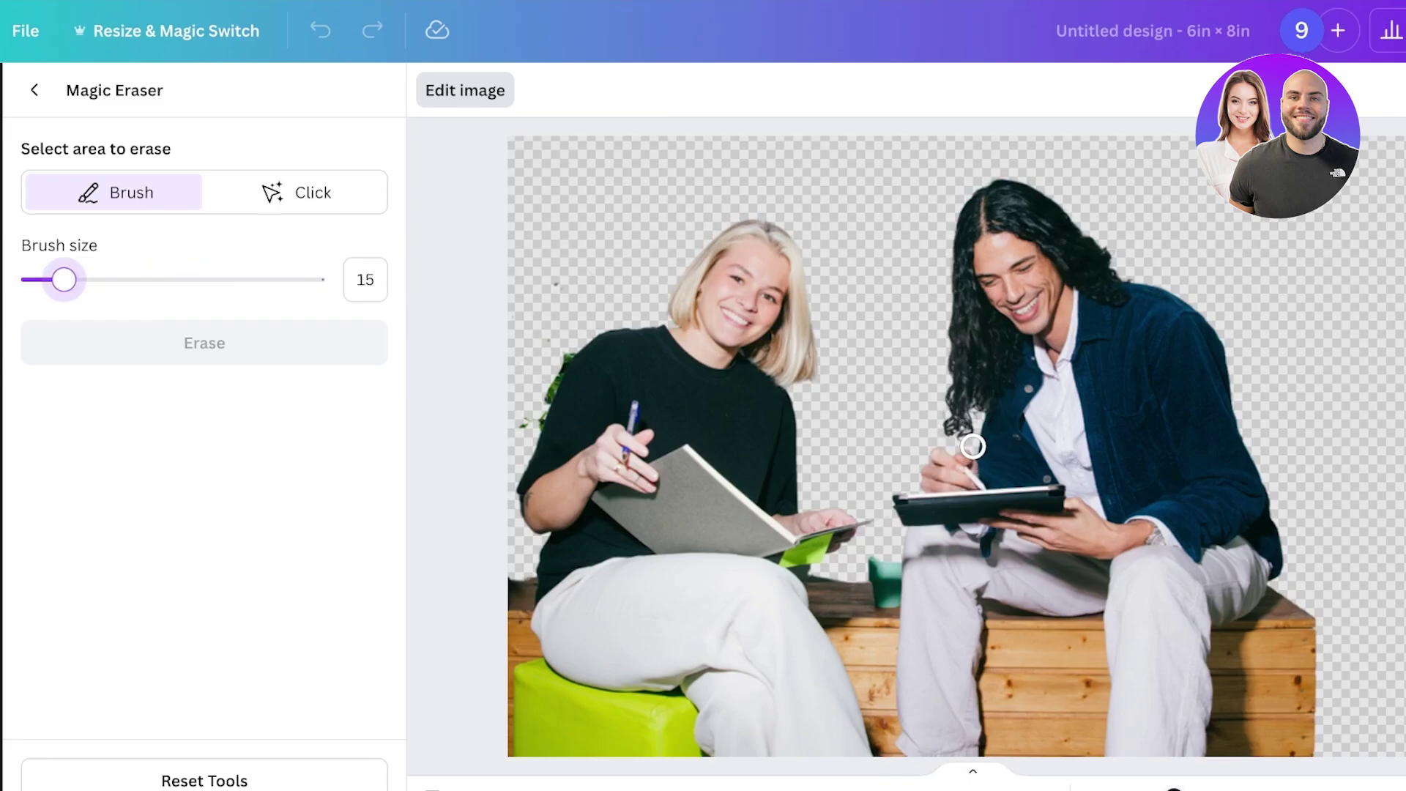
pyautogui.moveTo(558, 337); pyautogui.dragTo(521, 418)
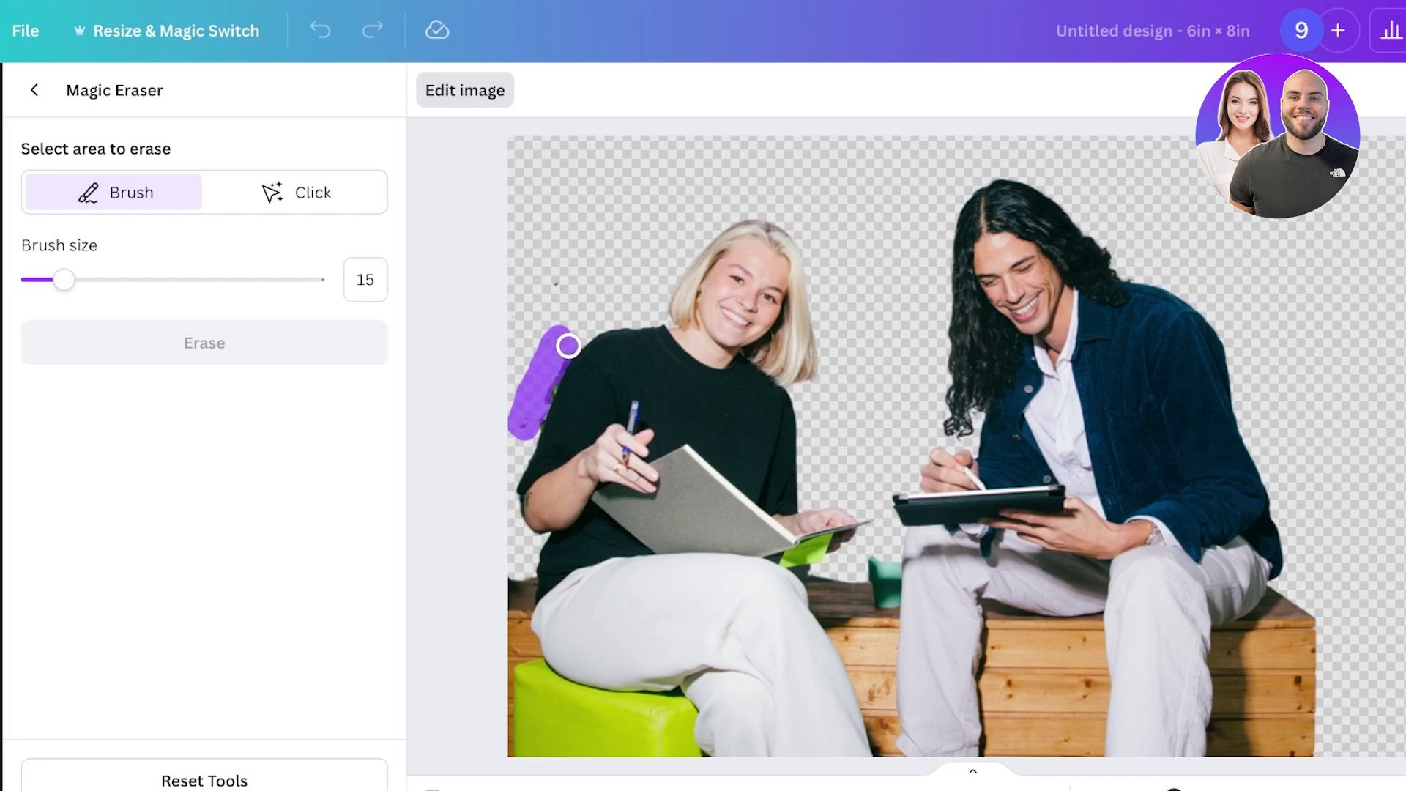
pyautogui.moveTo(557, 310); pyautogui.dragTo(540, 361)
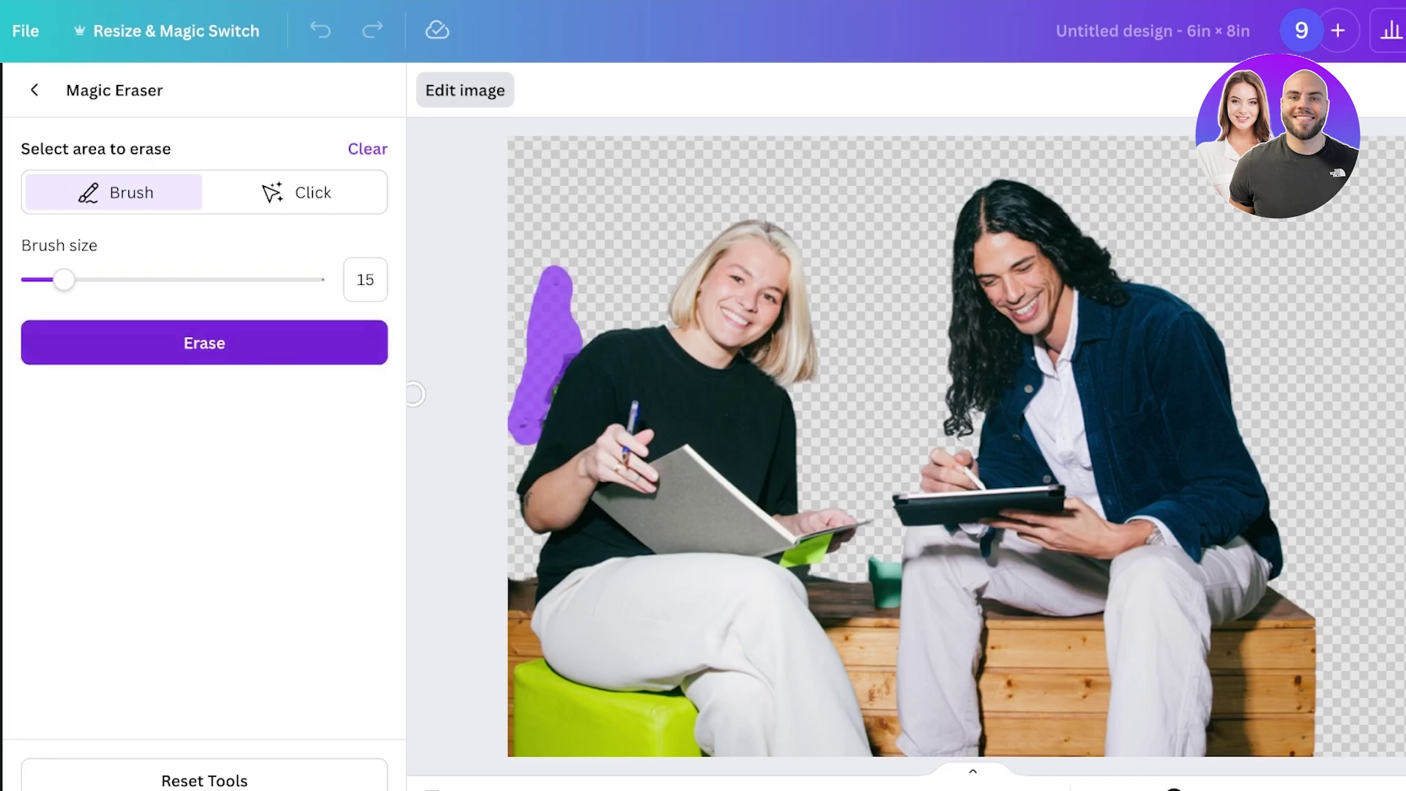
pyautogui.click(204, 343)
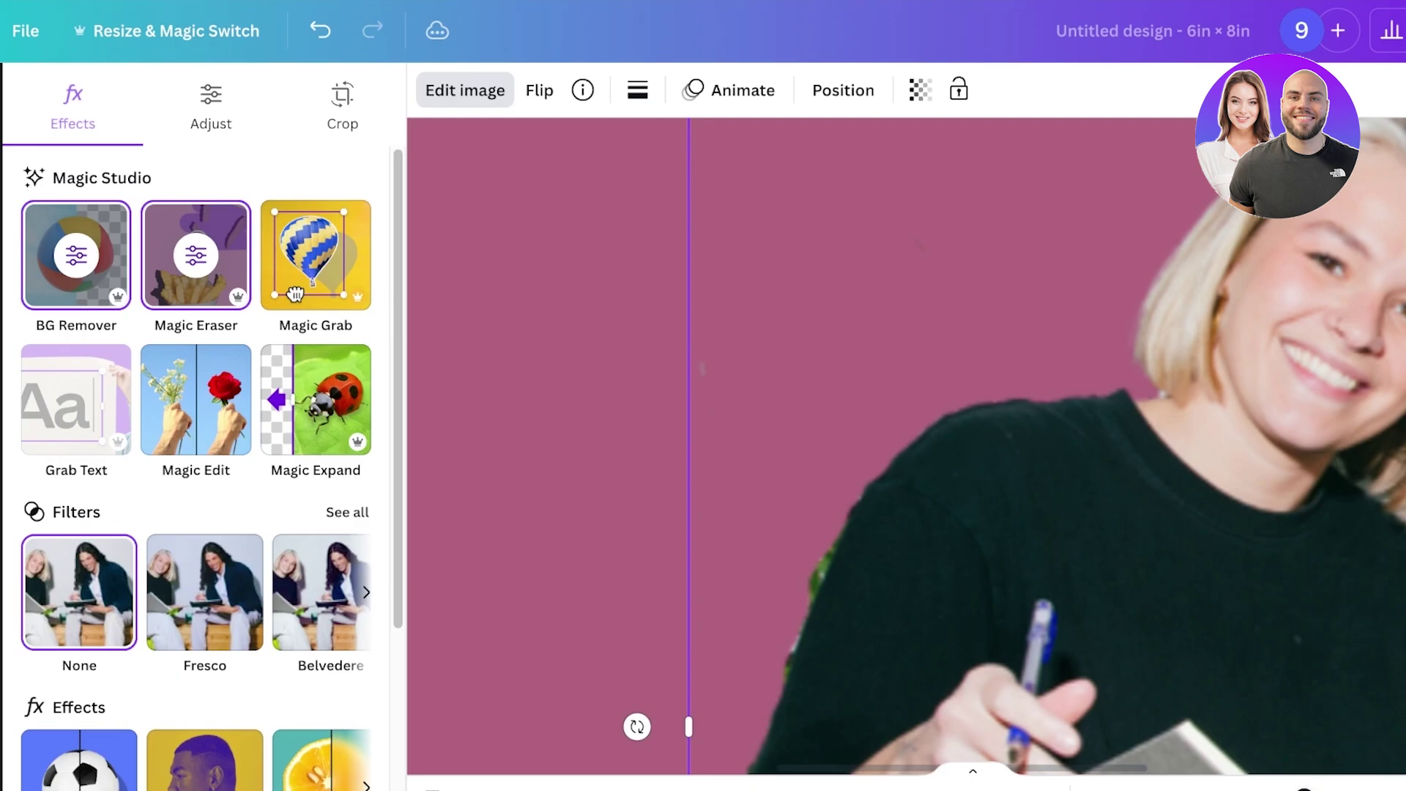
# Move the photo of the two seated people slightly to the right on the page.
pyautogui.scroll(-3, 907, 445)
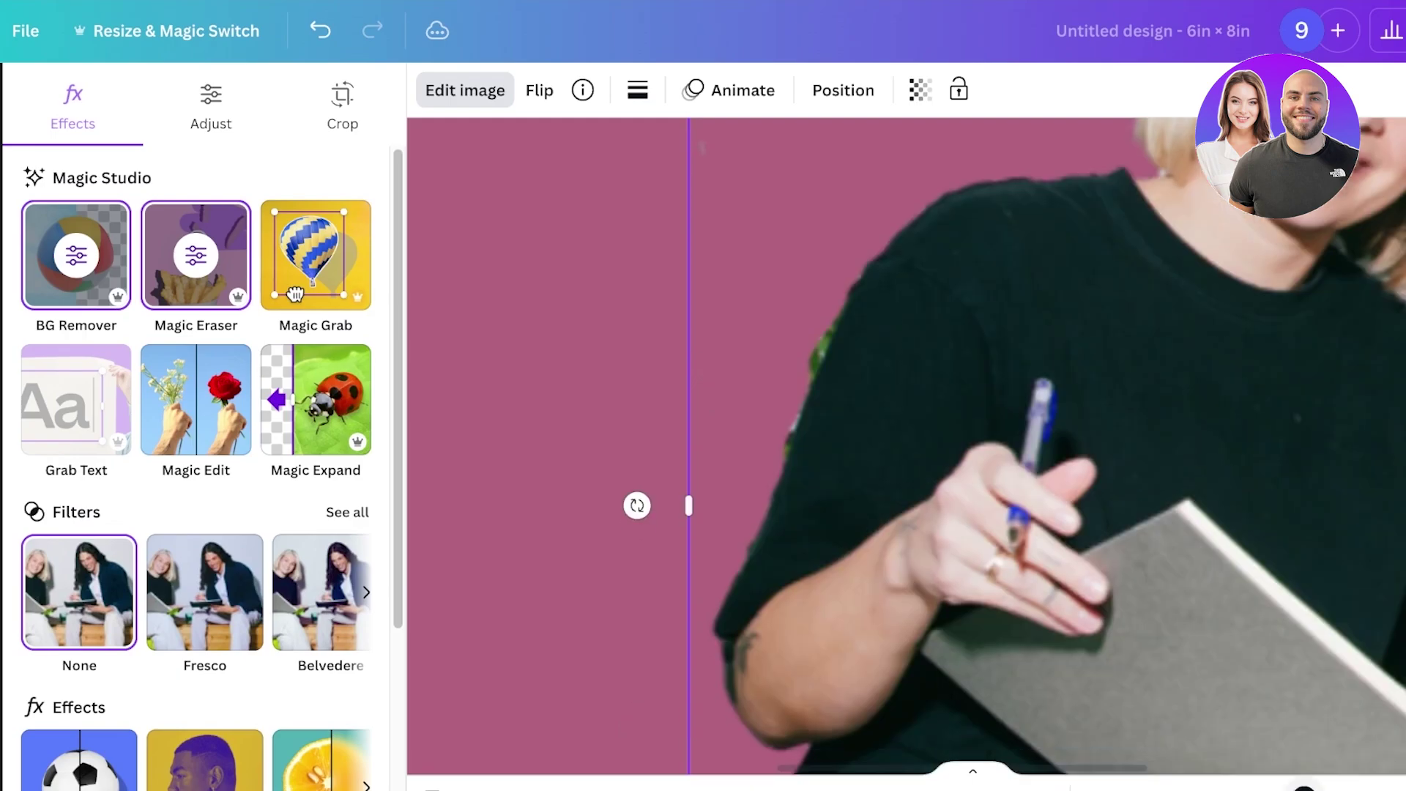
pyautogui.moveTo(1303, 789); pyautogui.dragTo(1207, 790)
pyautogui.moveTo(1130, 454); pyautogui.dragTo(995, 436)
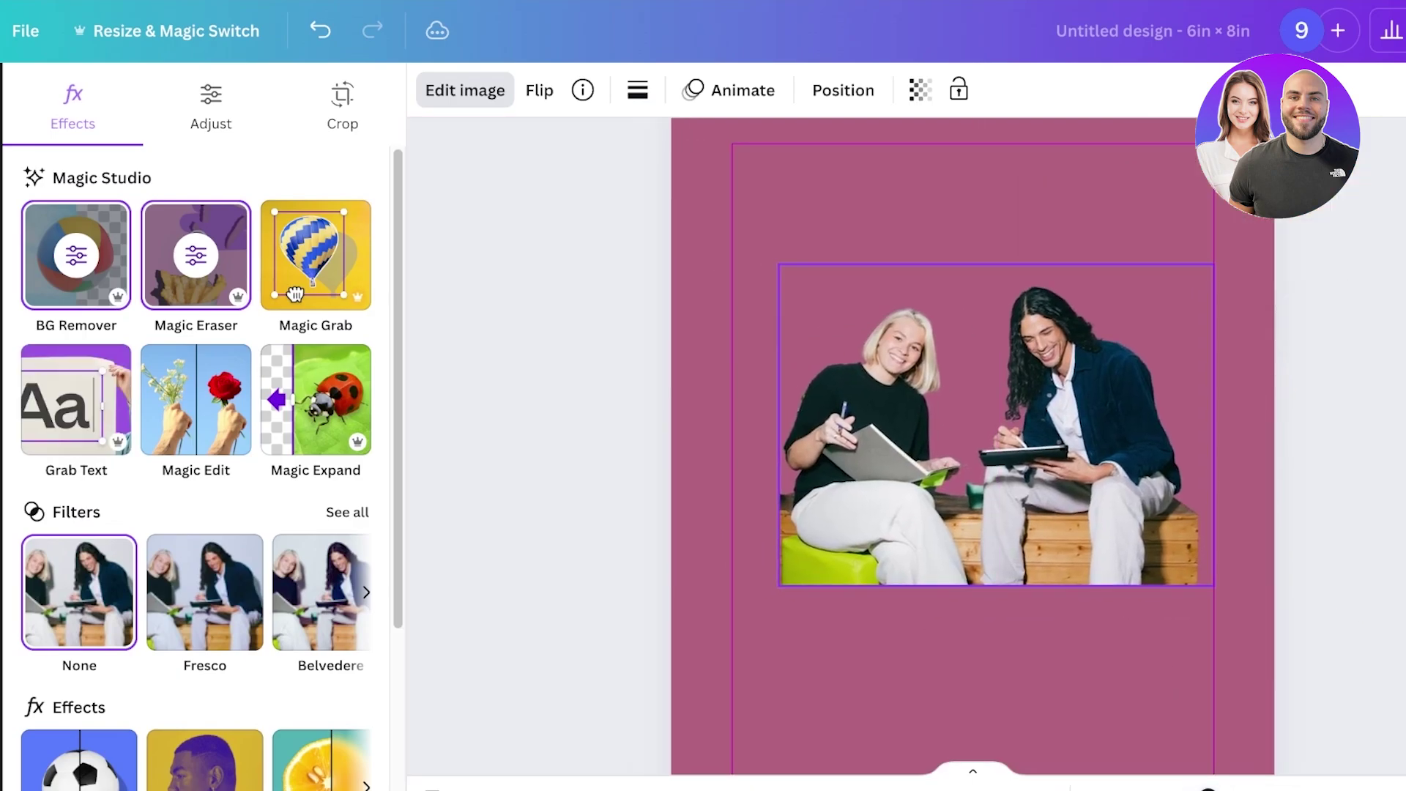
# Apply the Outline shadow style to the photo of the two people and set its color to white.
pyautogui.scroll(-5, 198, 439)
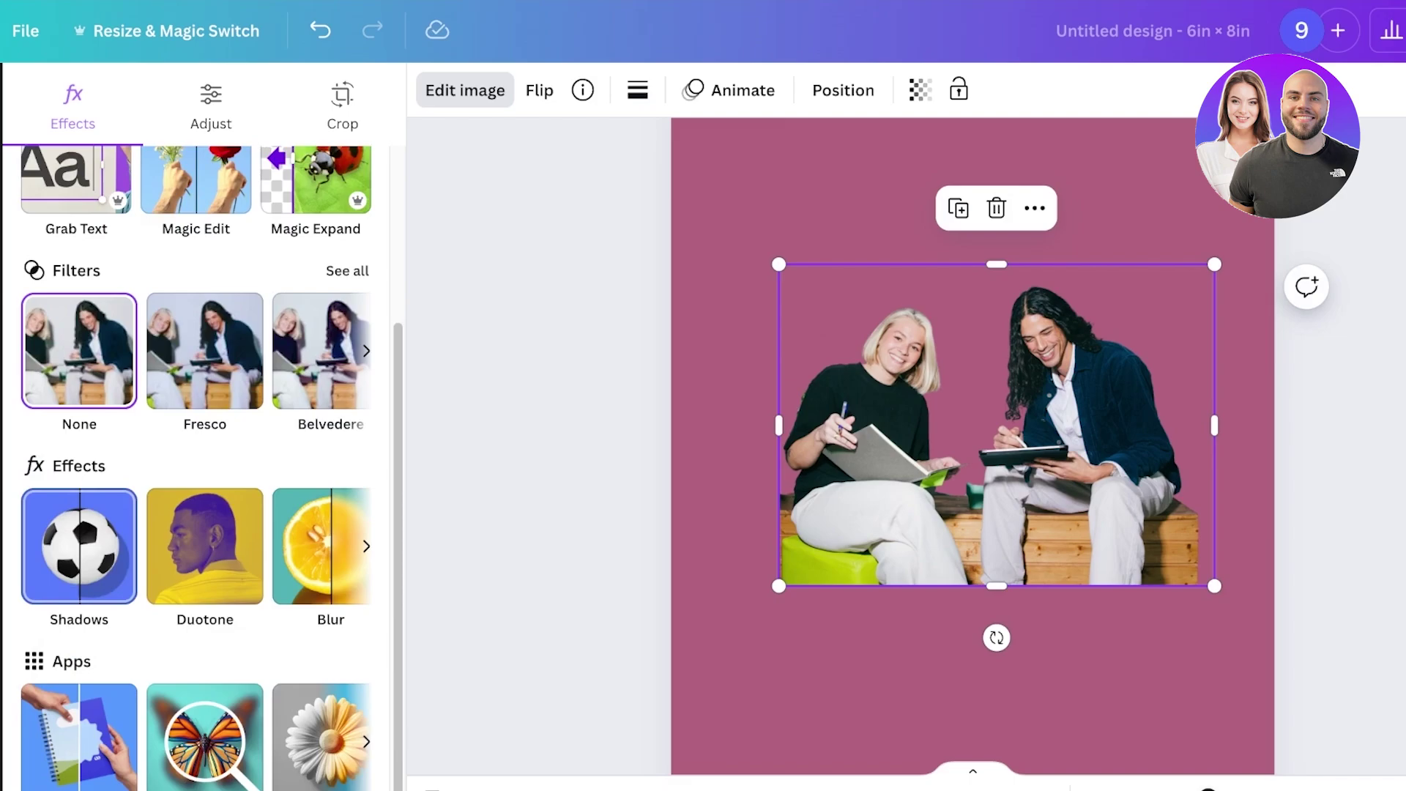
pyautogui.click(75, 539)
pyautogui.click(329, 344)
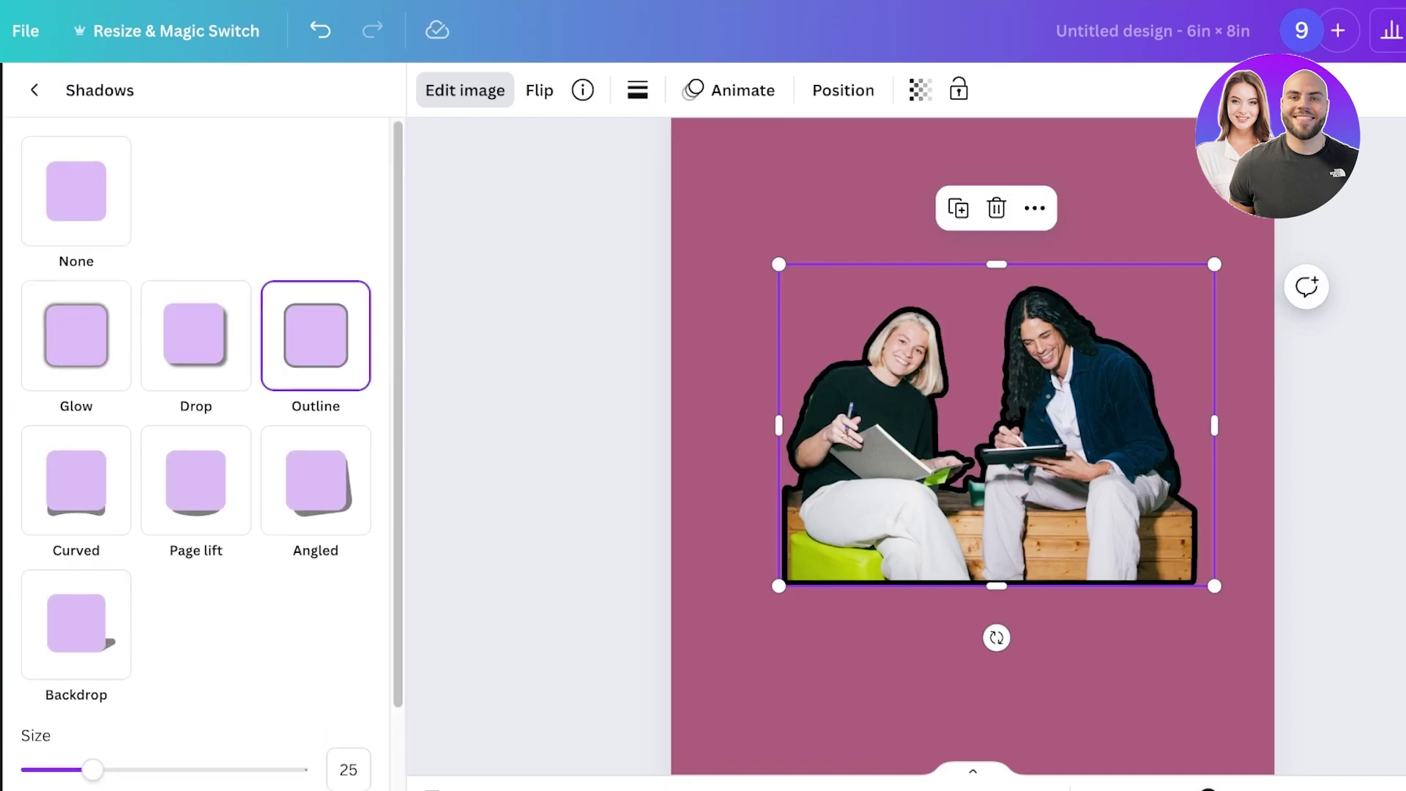
pyautogui.scroll(-1, 198, 585)
pyautogui.click(353, 773)
pyautogui.moveTo(360, 646); pyautogui.dragTo(351, 472)
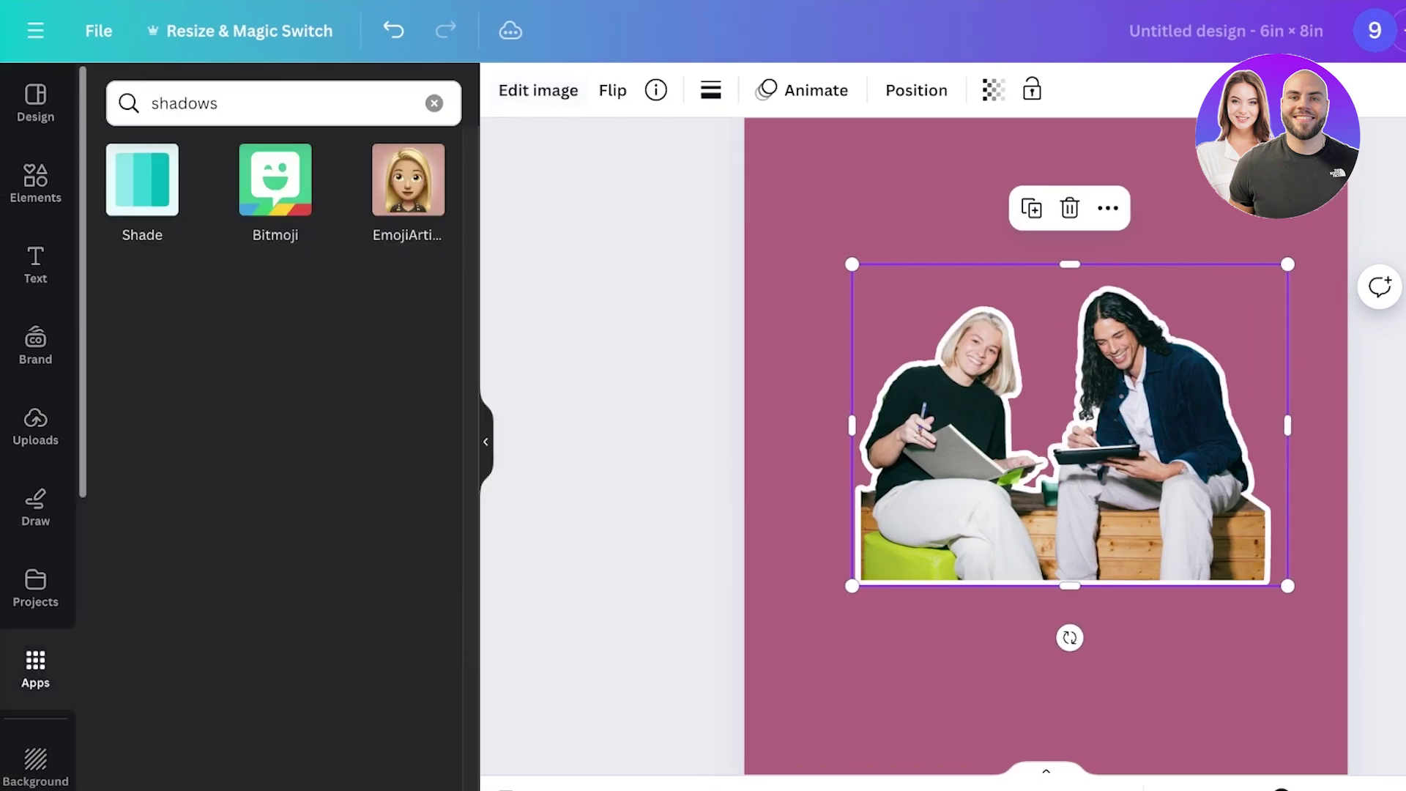
pyautogui.press('Escape')
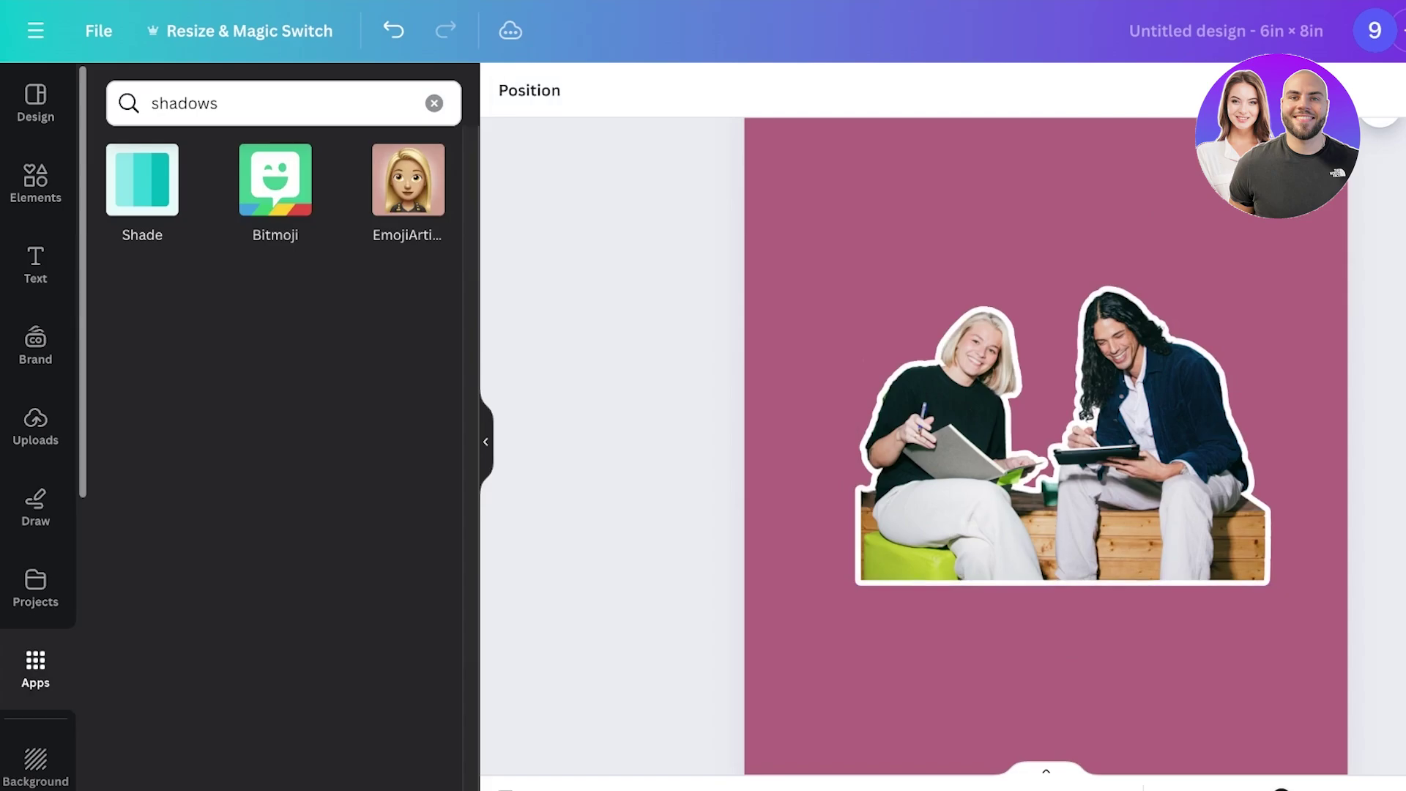
# Shift the outlined photo slightly up and to the right on the page.
pyautogui.moveTo(1069, 439); pyautogui.dragTo(1082, 413)
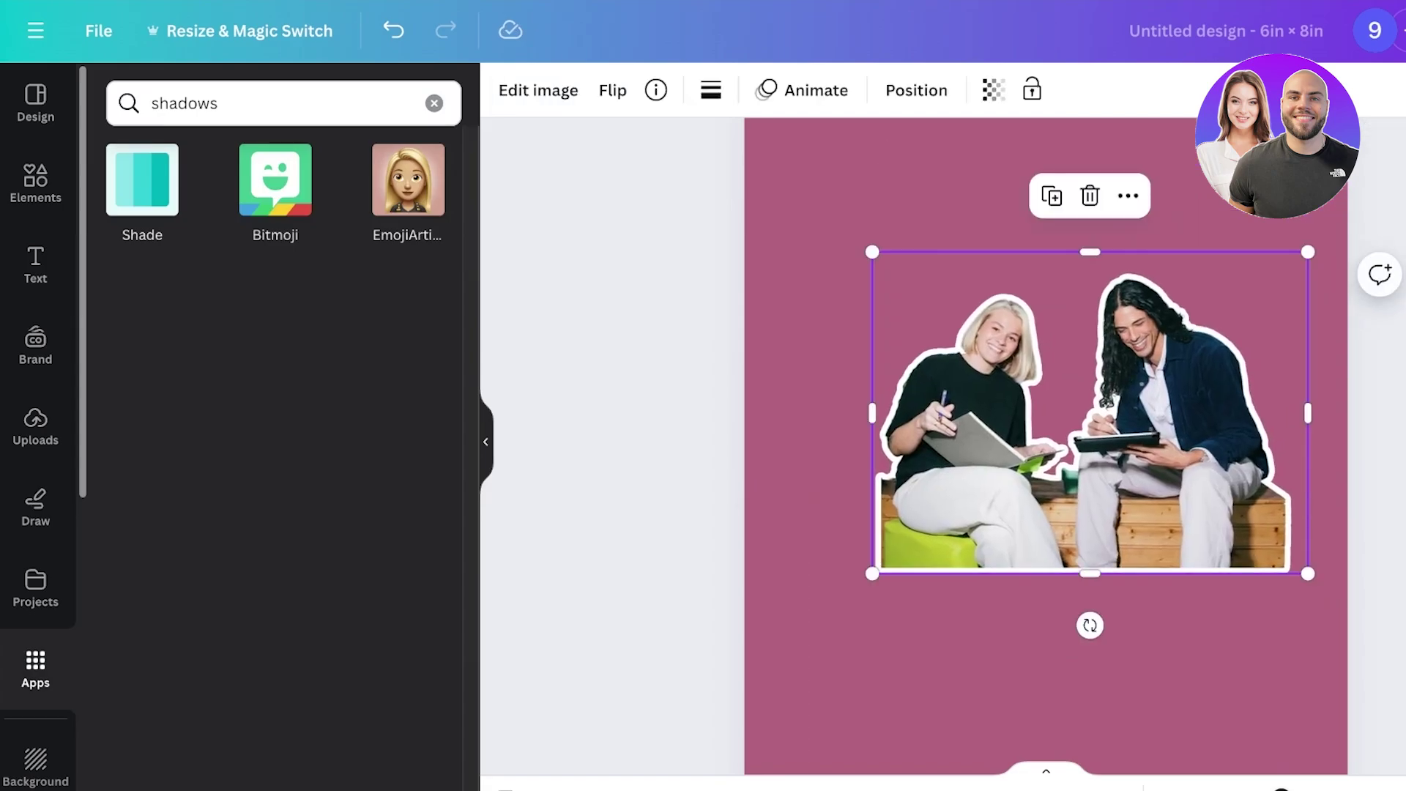
pyautogui.click(810, 425)
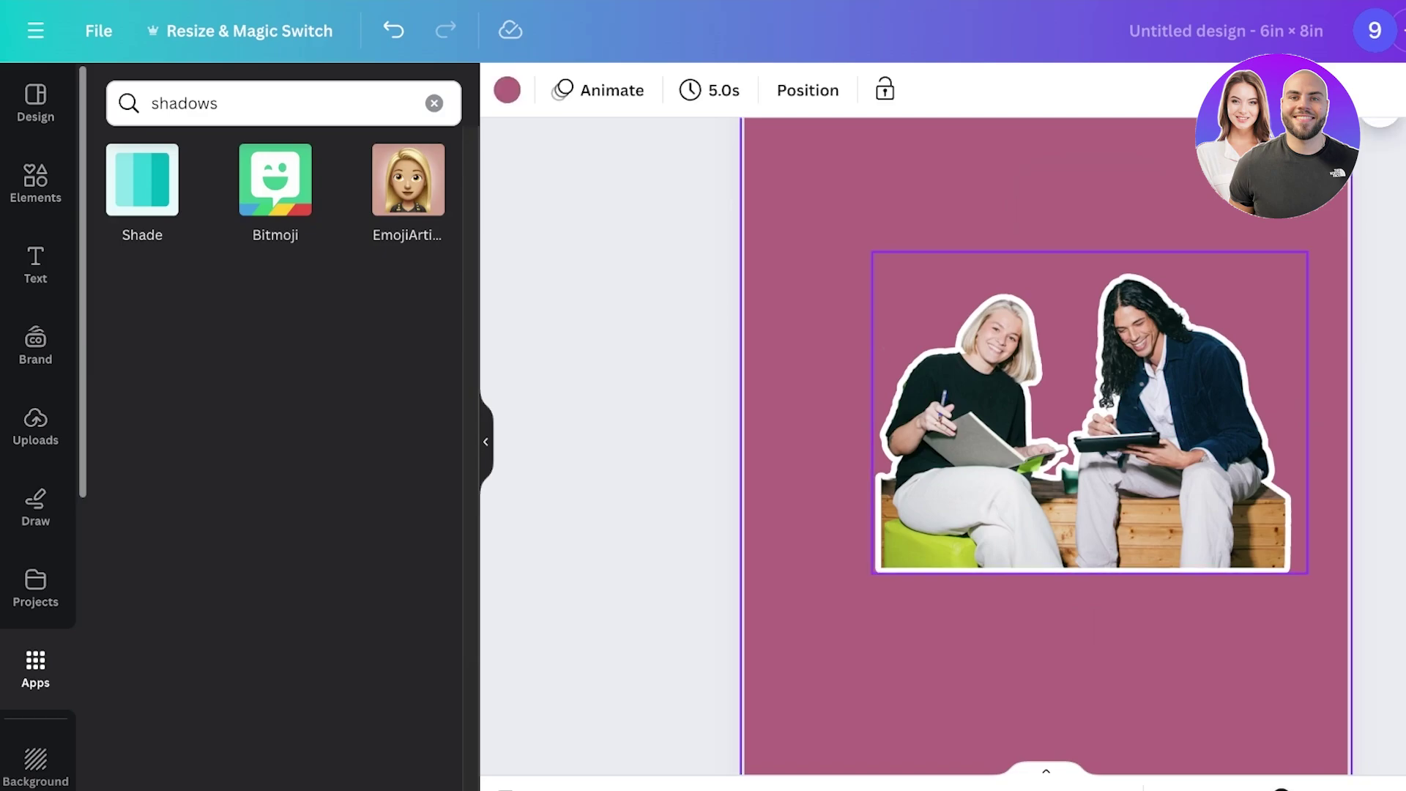
pyautogui.scroll(-1, 1046, 439)
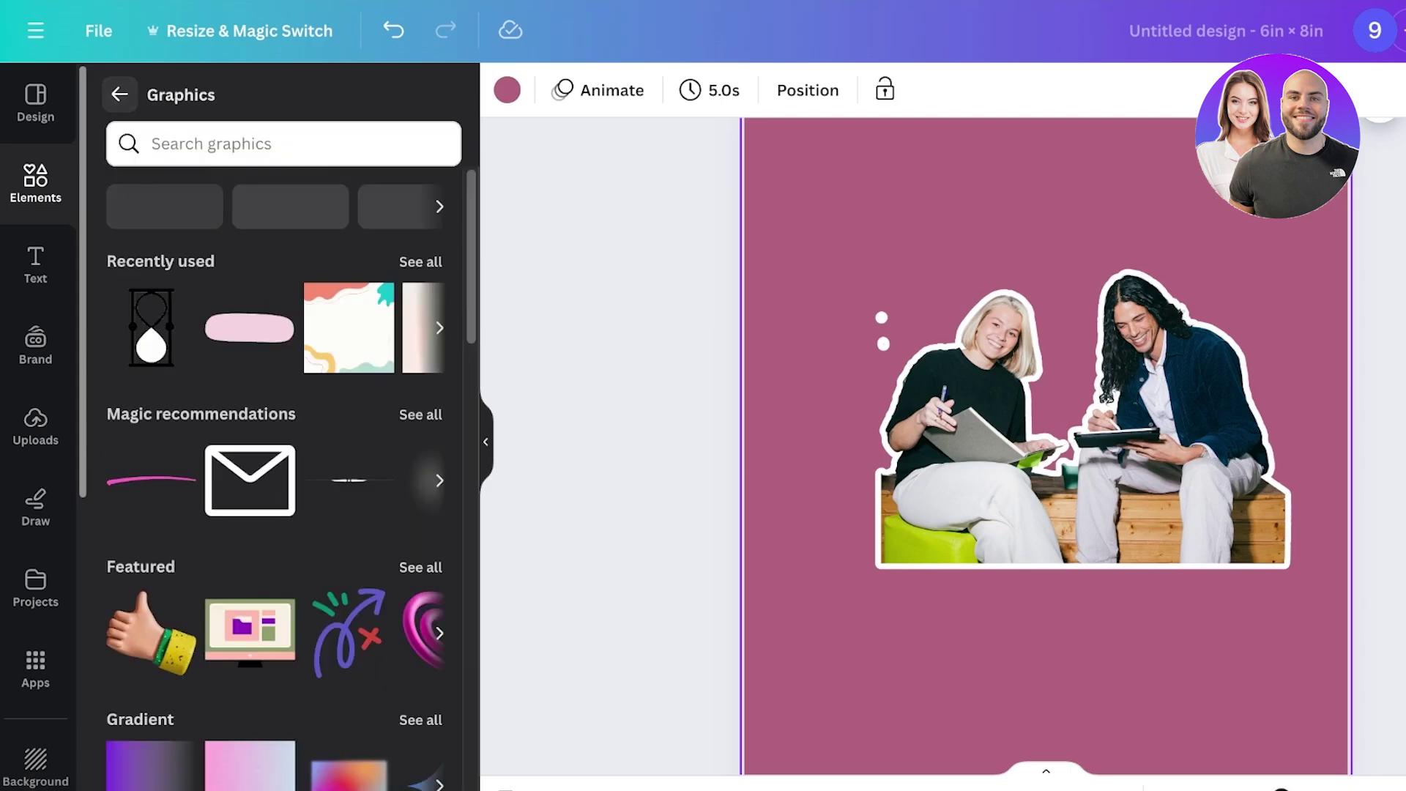
# Search the graphics library for "cute".
pyautogui.click(292, 143)
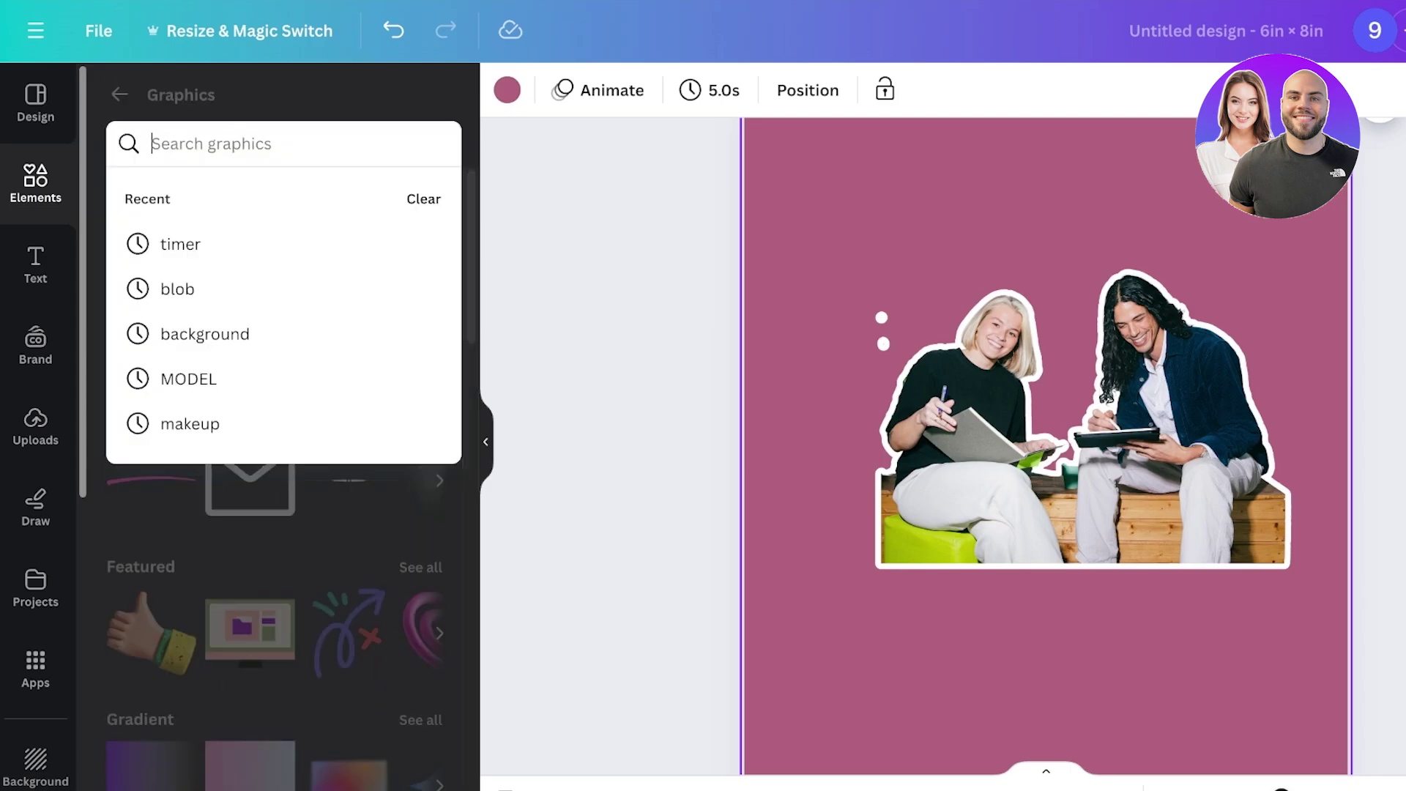
pyautogui.write('cute')
pyautogui.press('Return')
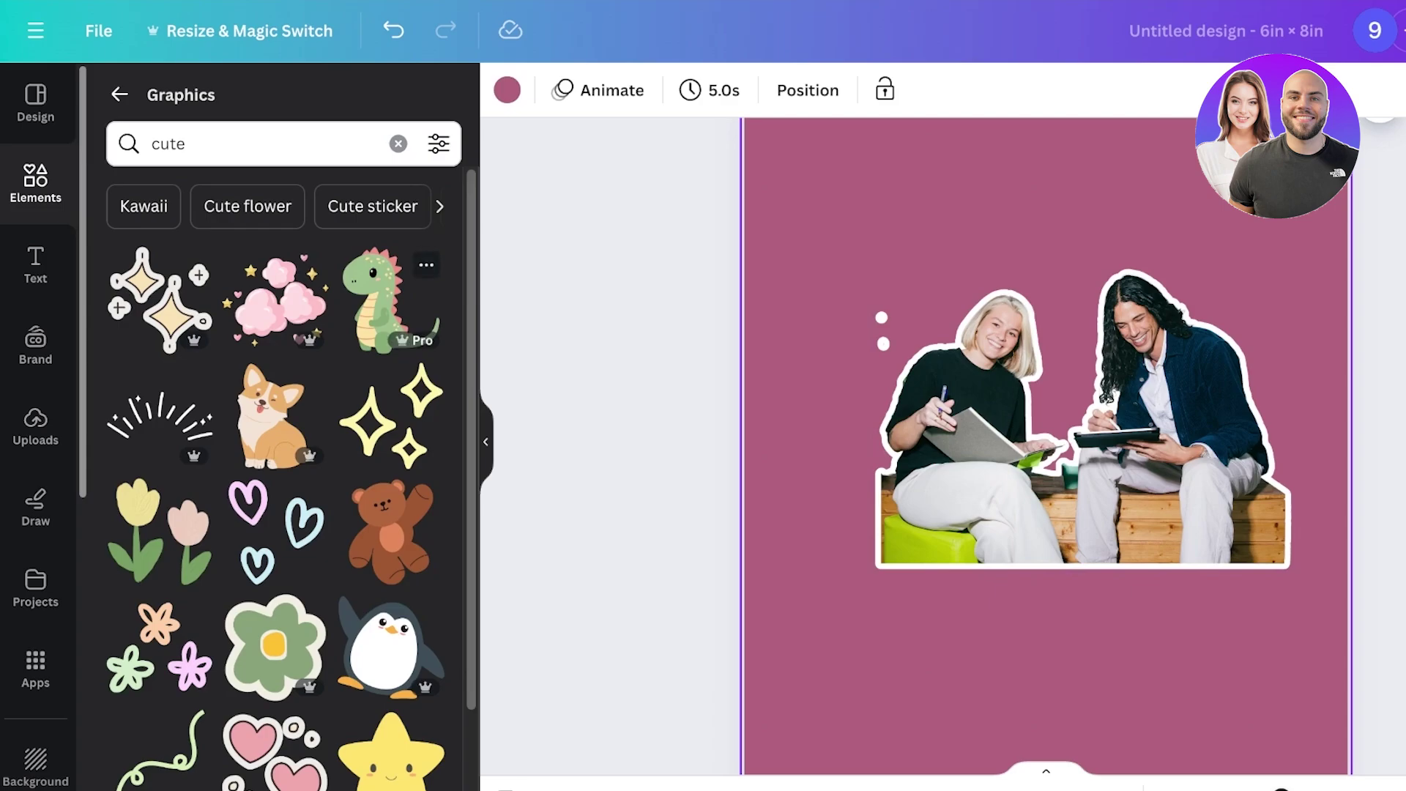
# Delete the photo of the two people and place the sitting corgi graphic in the page's upper half.
pyautogui.click(1083, 425)
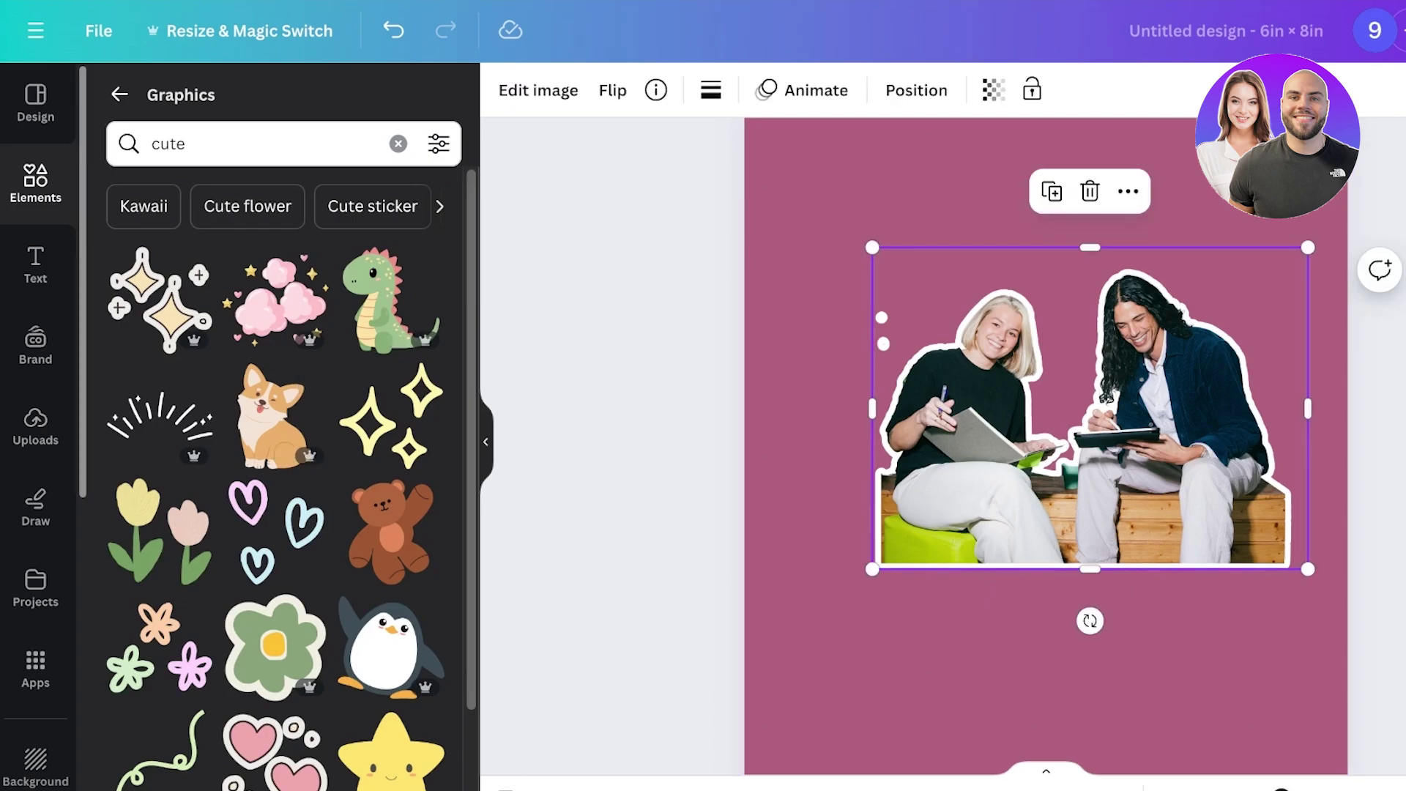
pyautogui.press('Delete')
pyautogui.click(272, 418)
pyautogui.moveTo(1045, 479); pyautogui.dragTo(1097, 384)
# Give the corgi graphic an Outline shadow of size 72 in white (ffffff) and move it toward the page's right edge.
pyautogui.click(539, 90)
pyautogui.scroll(-5, 278, 440)
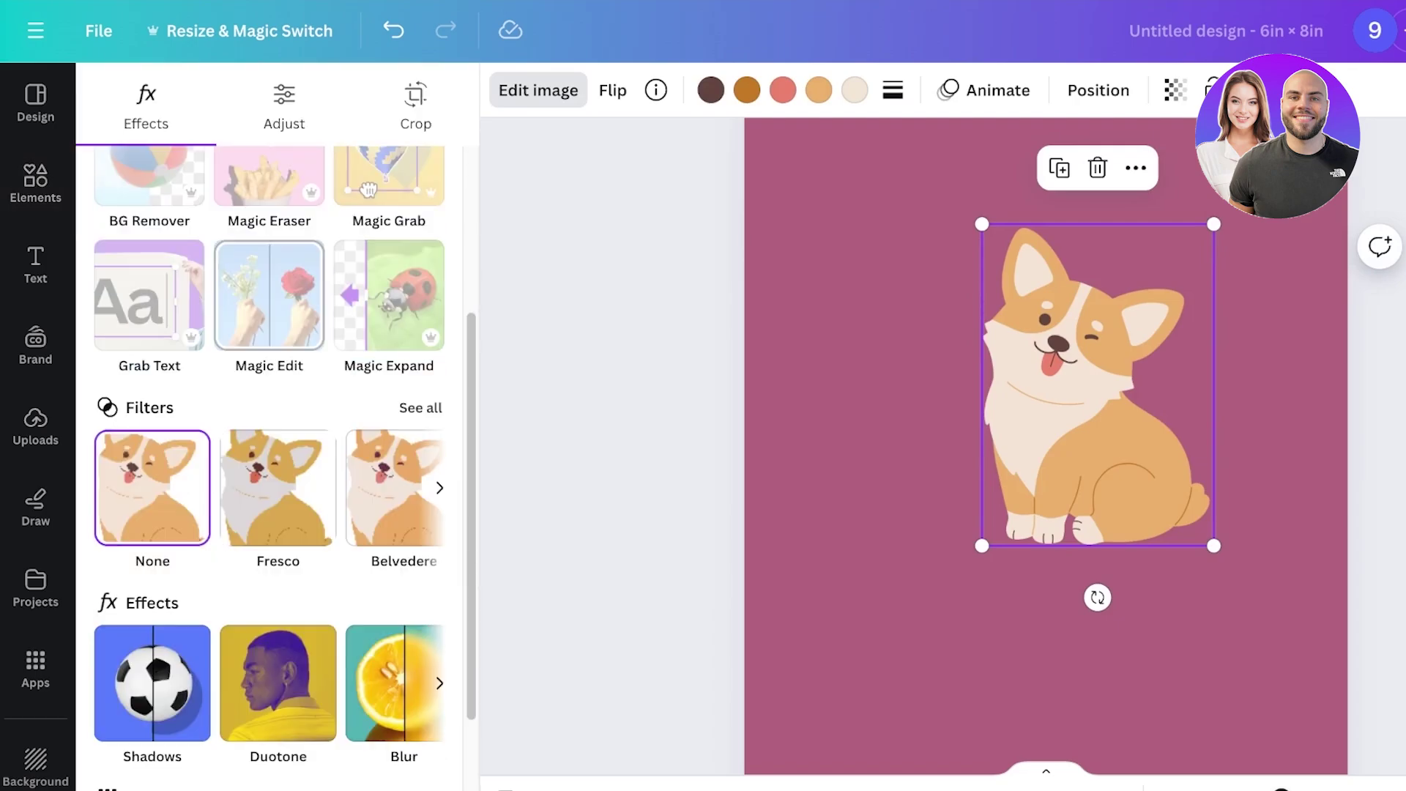
pyautogui.click(147, 527)
pyautogui.click(402, 344)
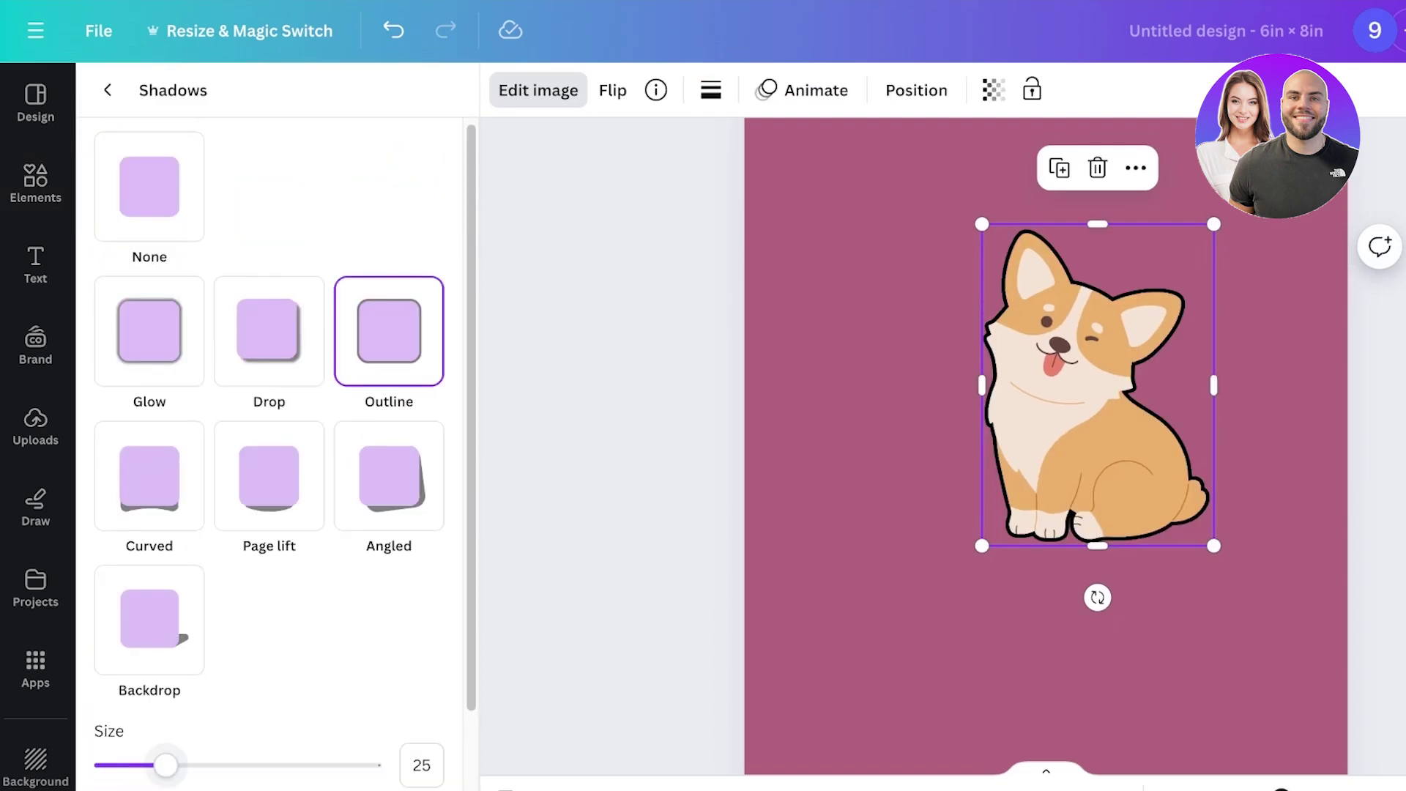
pyautogui.moveTo(166, 769); pyautogui.dragTo(301, 765)
pyautogui.scroll(-2, 284, 453)
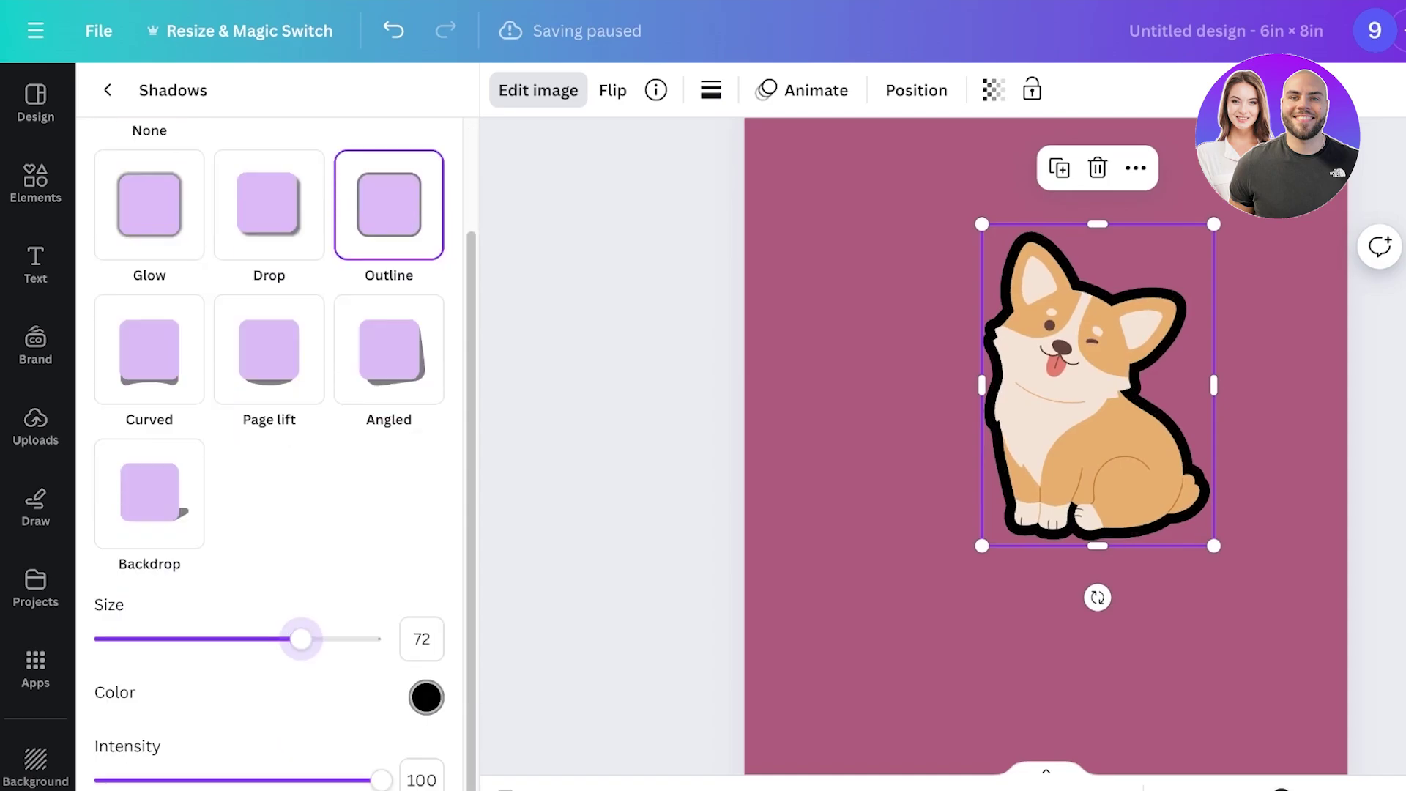
pyautogui.click(426, 697)
pyautogui.write('ffffff')
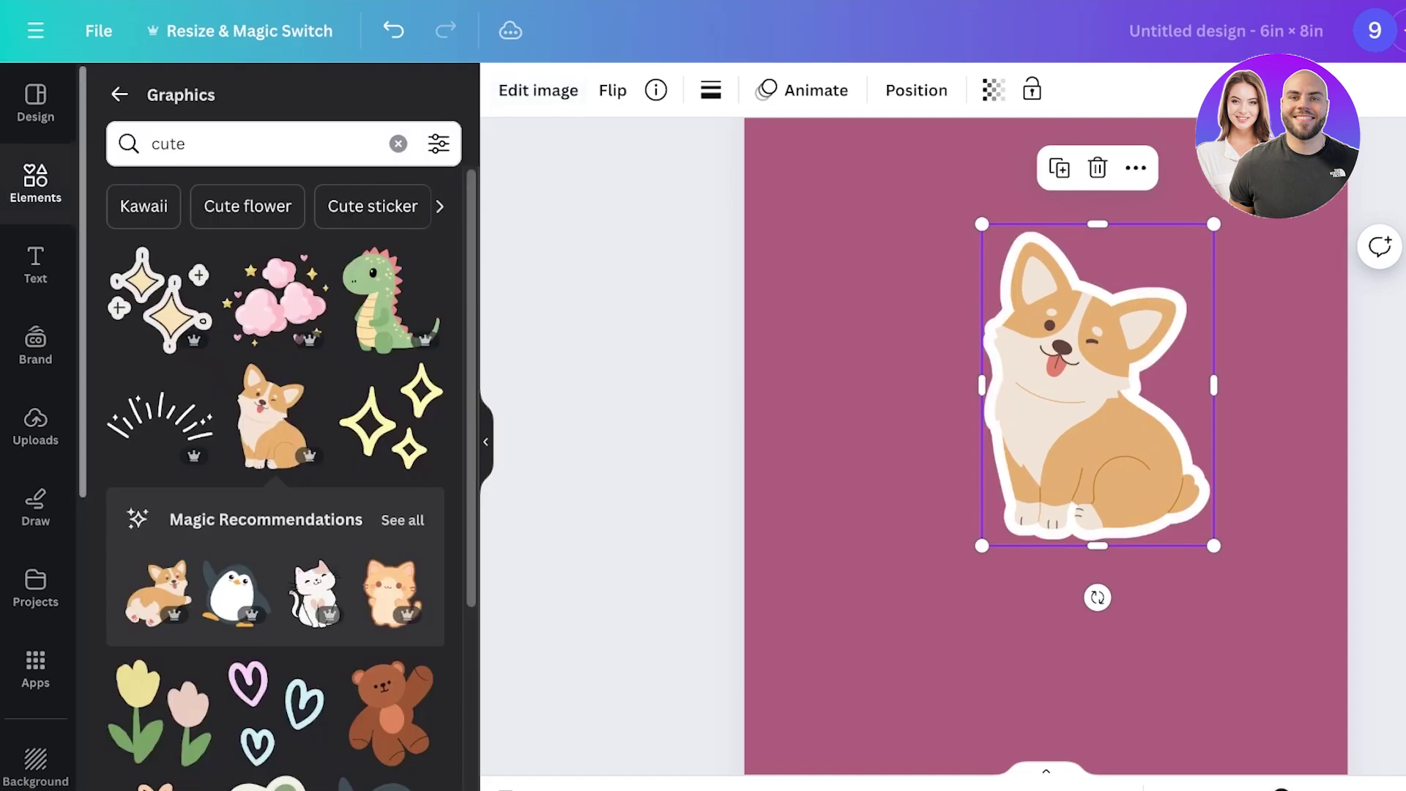
pyautogui.click(644, 410)
pyautogui.moveTo(1098, 386); pyautogui.dragTo(1181, 357)
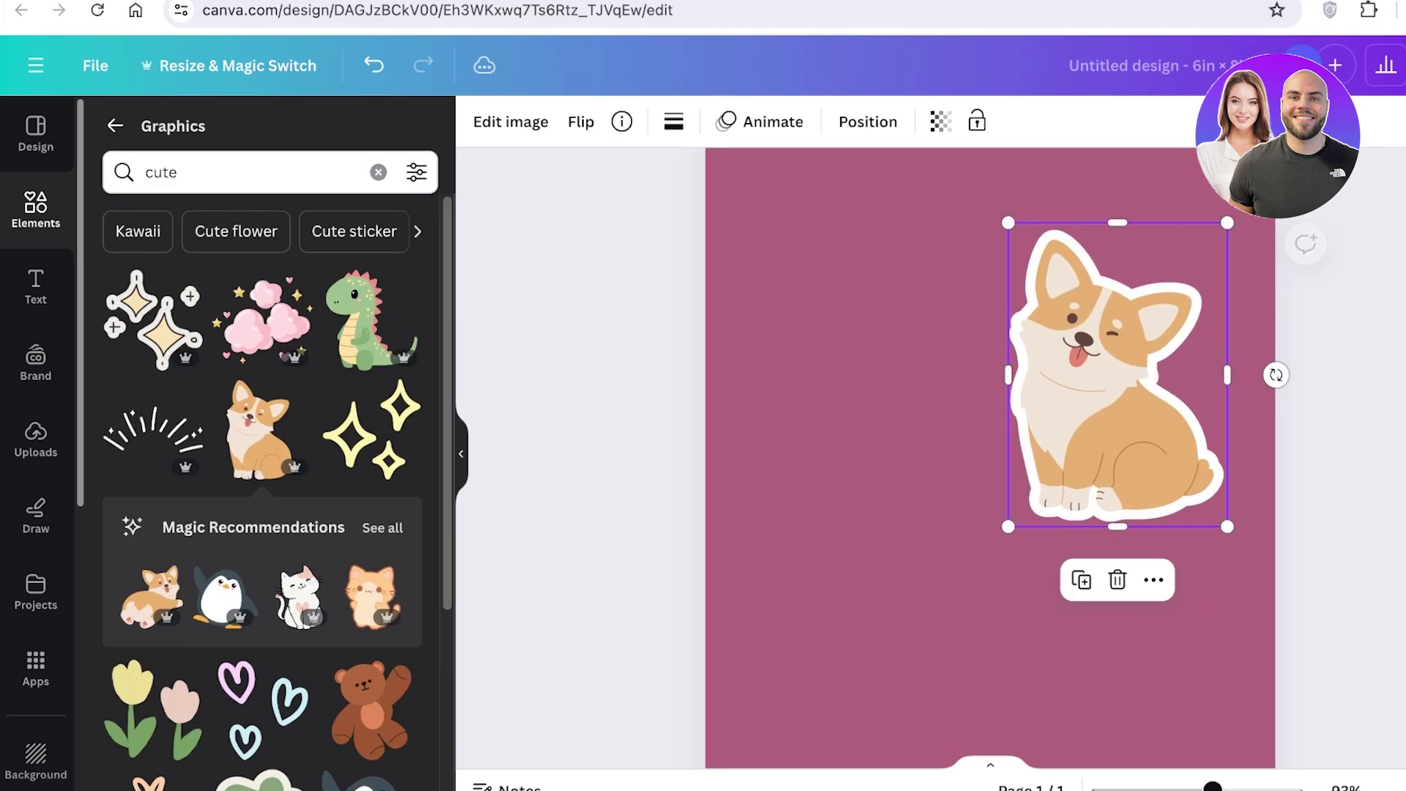